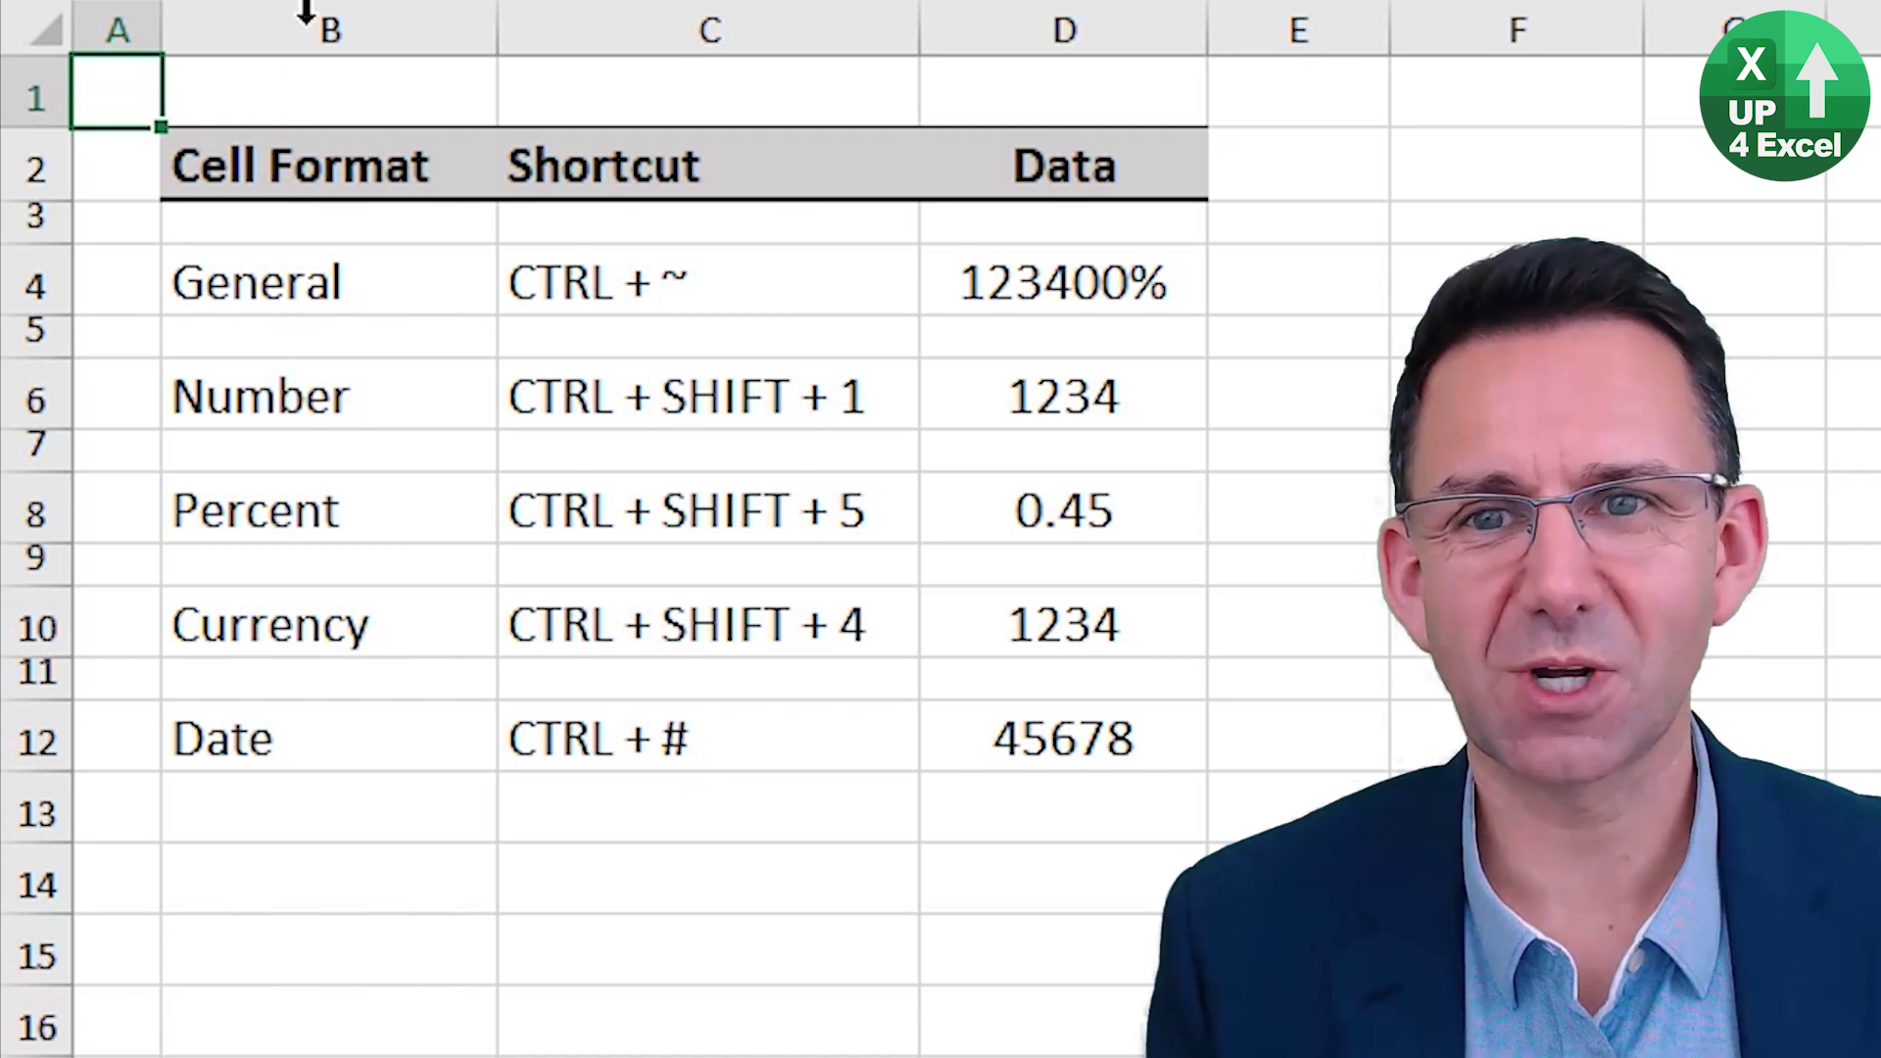
Reset D4 to General format and give D6 the Number format.
click(1032, 284)
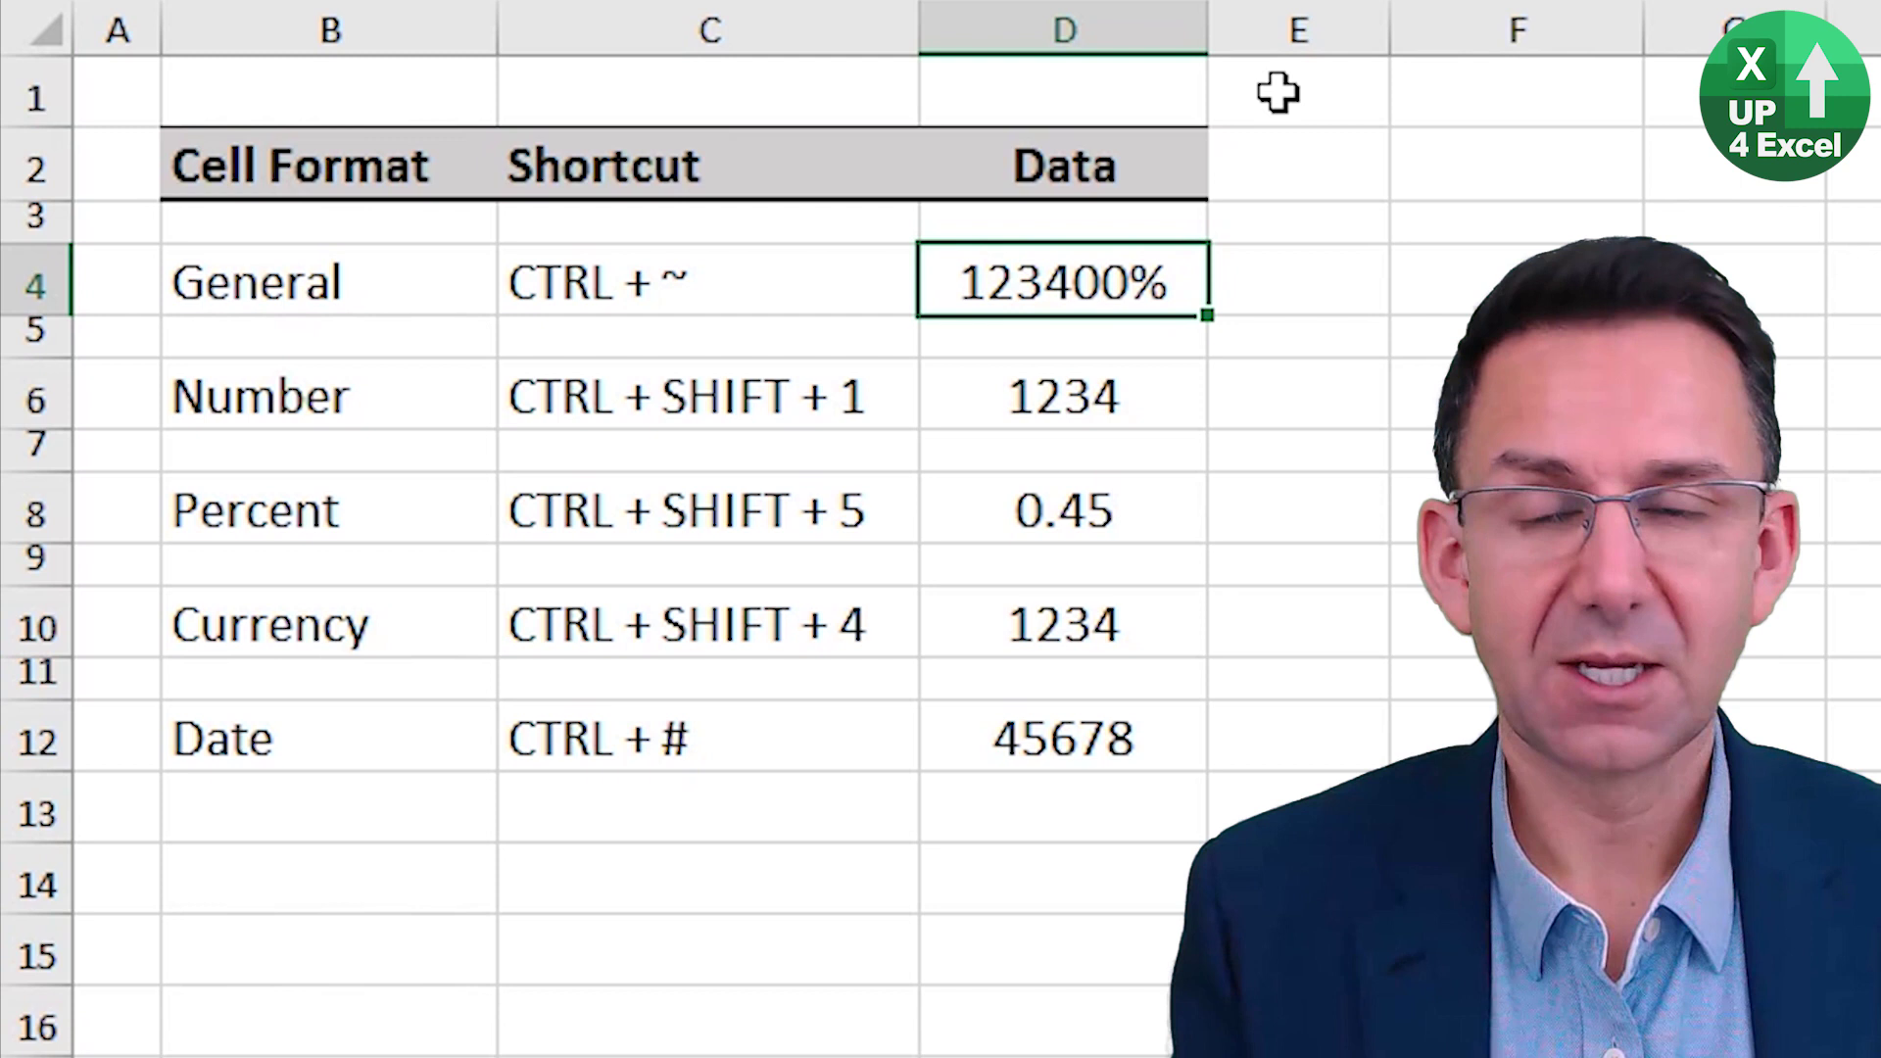
key(ctrl+shift+asciitilde)
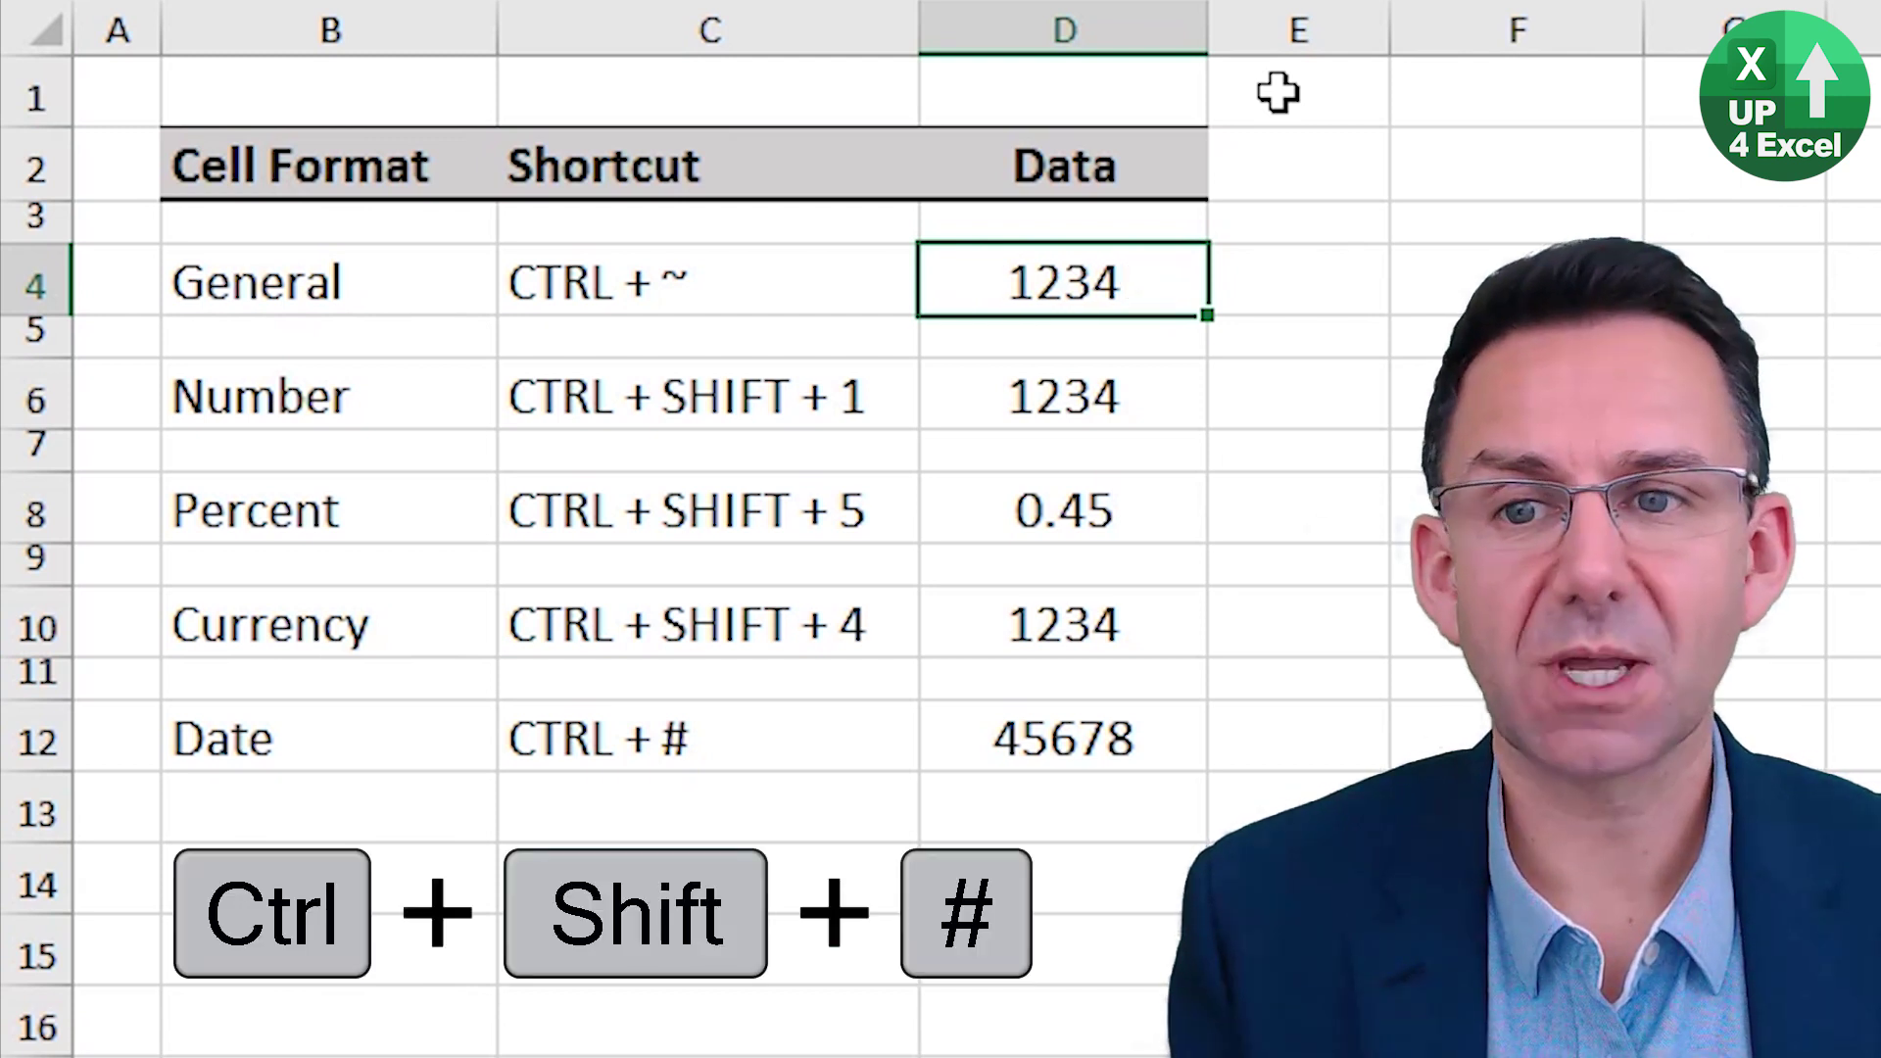
key(Down)
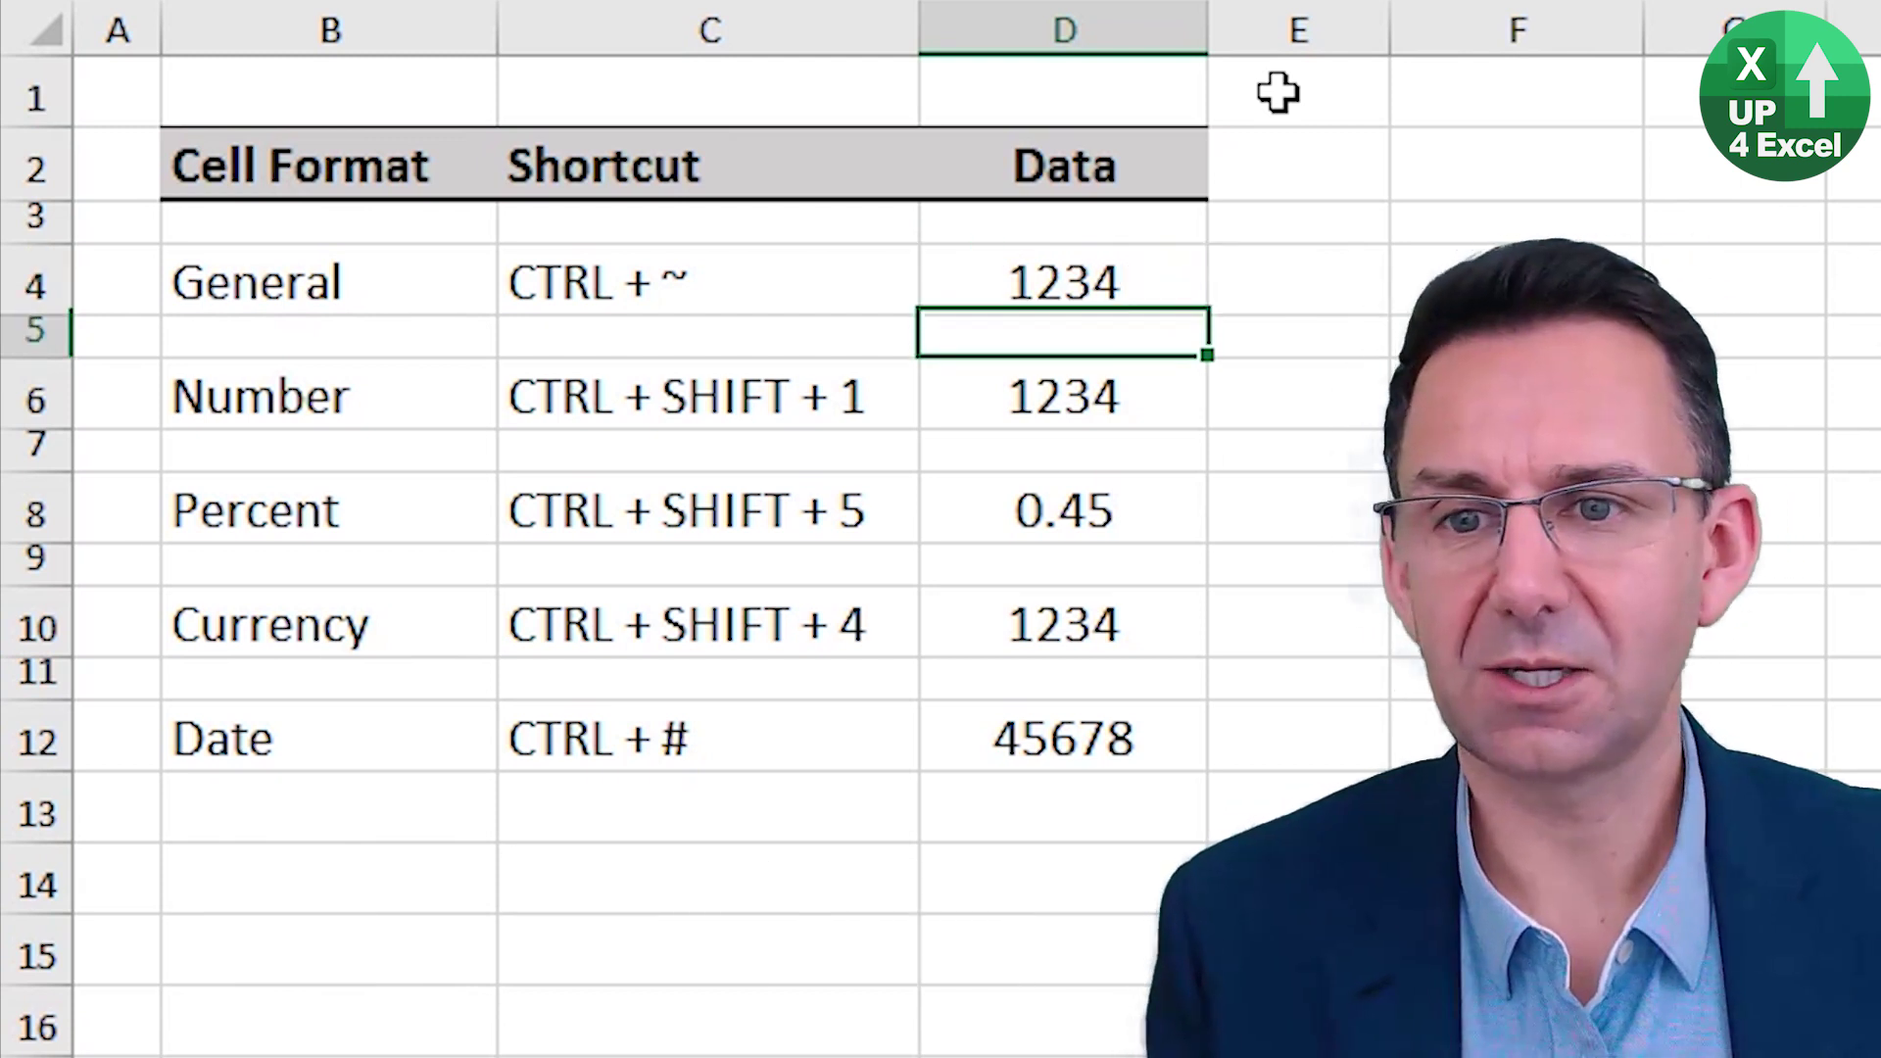
key(Down)
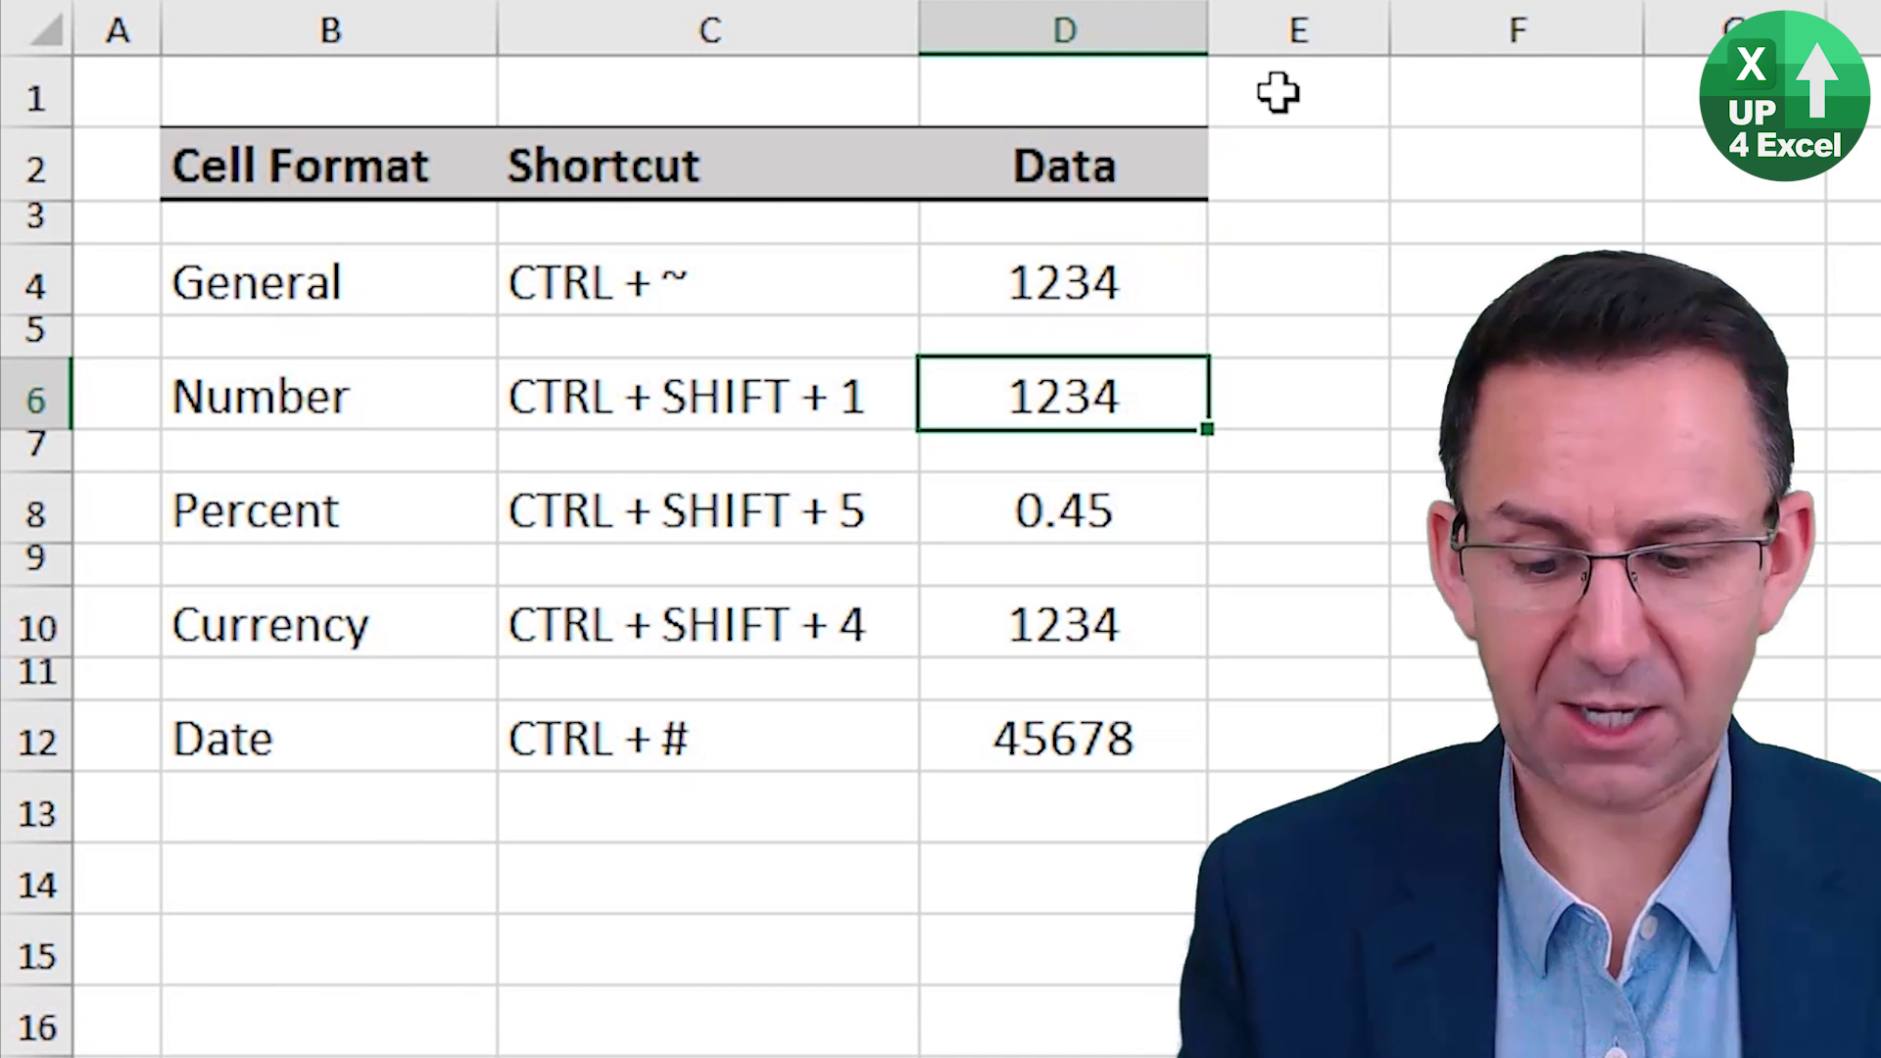
key(ctrl+shift+1)
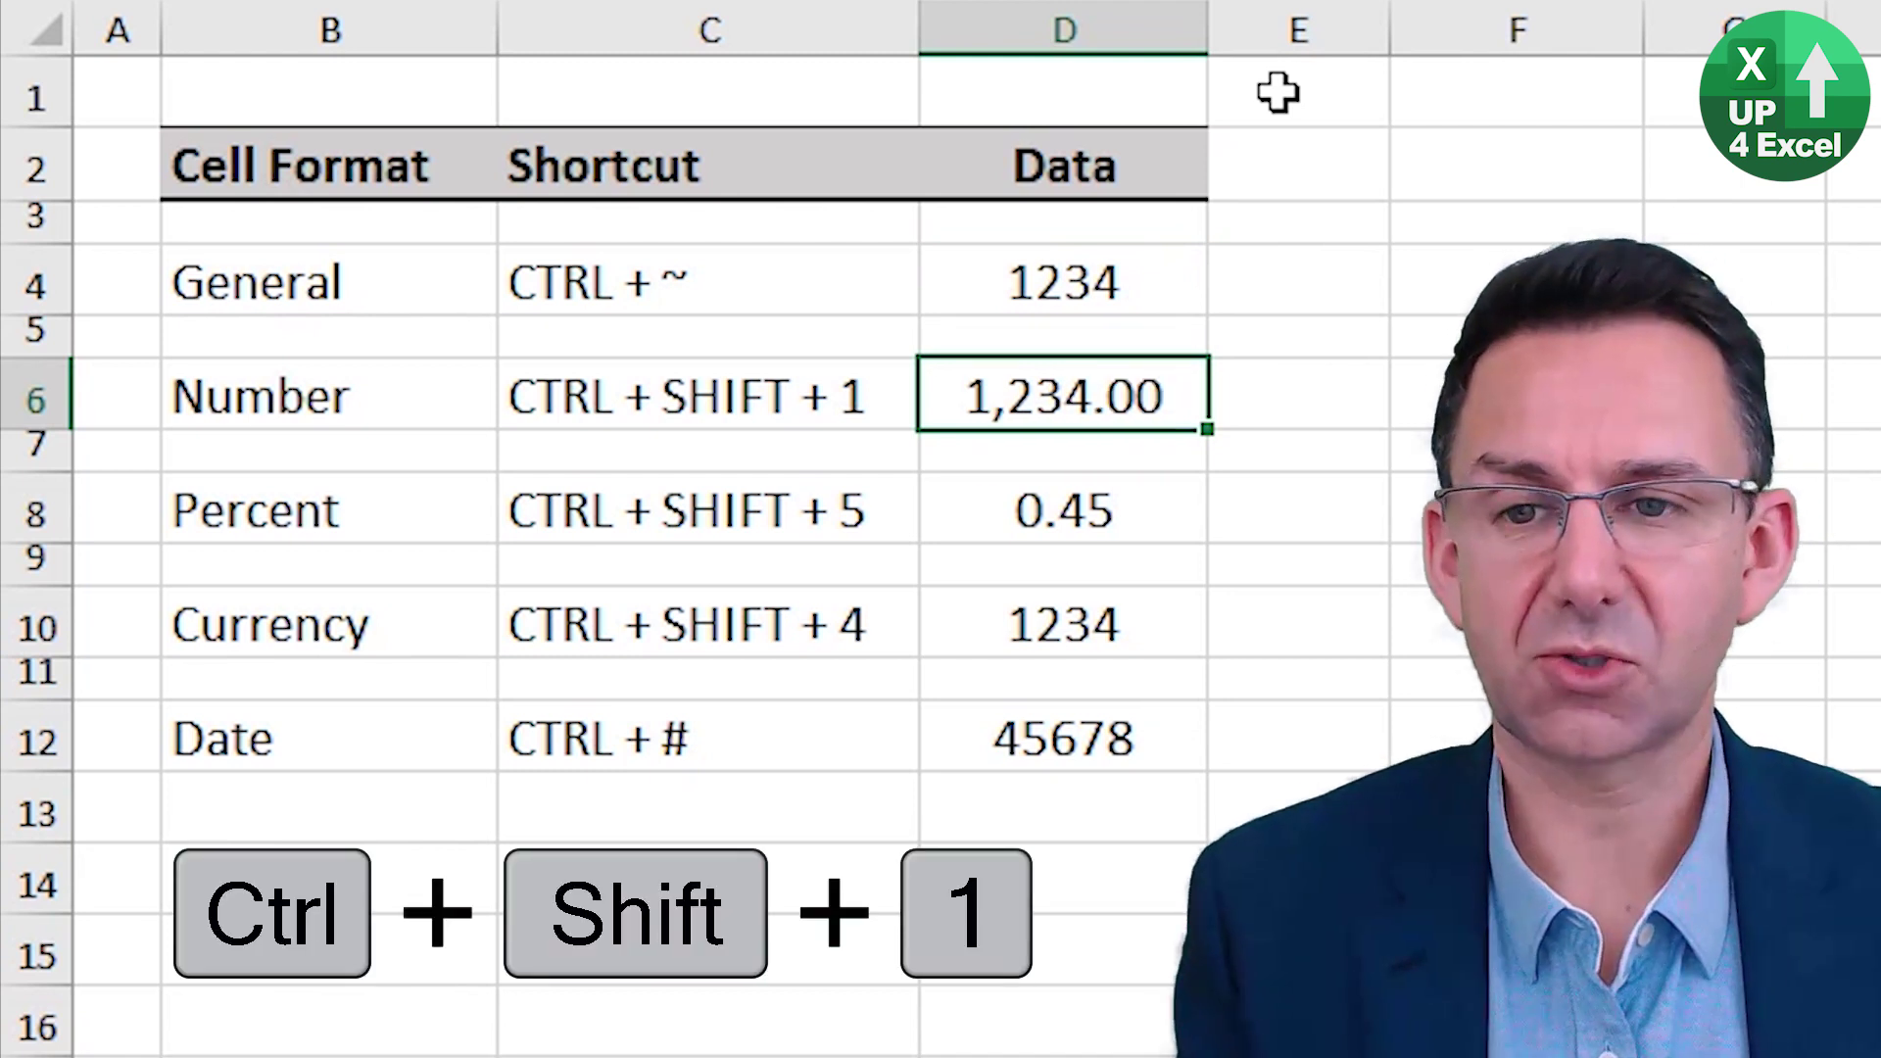
Format D8 as Percent, D10 as pounds Currency and D12 as a Date.
key(Down)
key(Down)
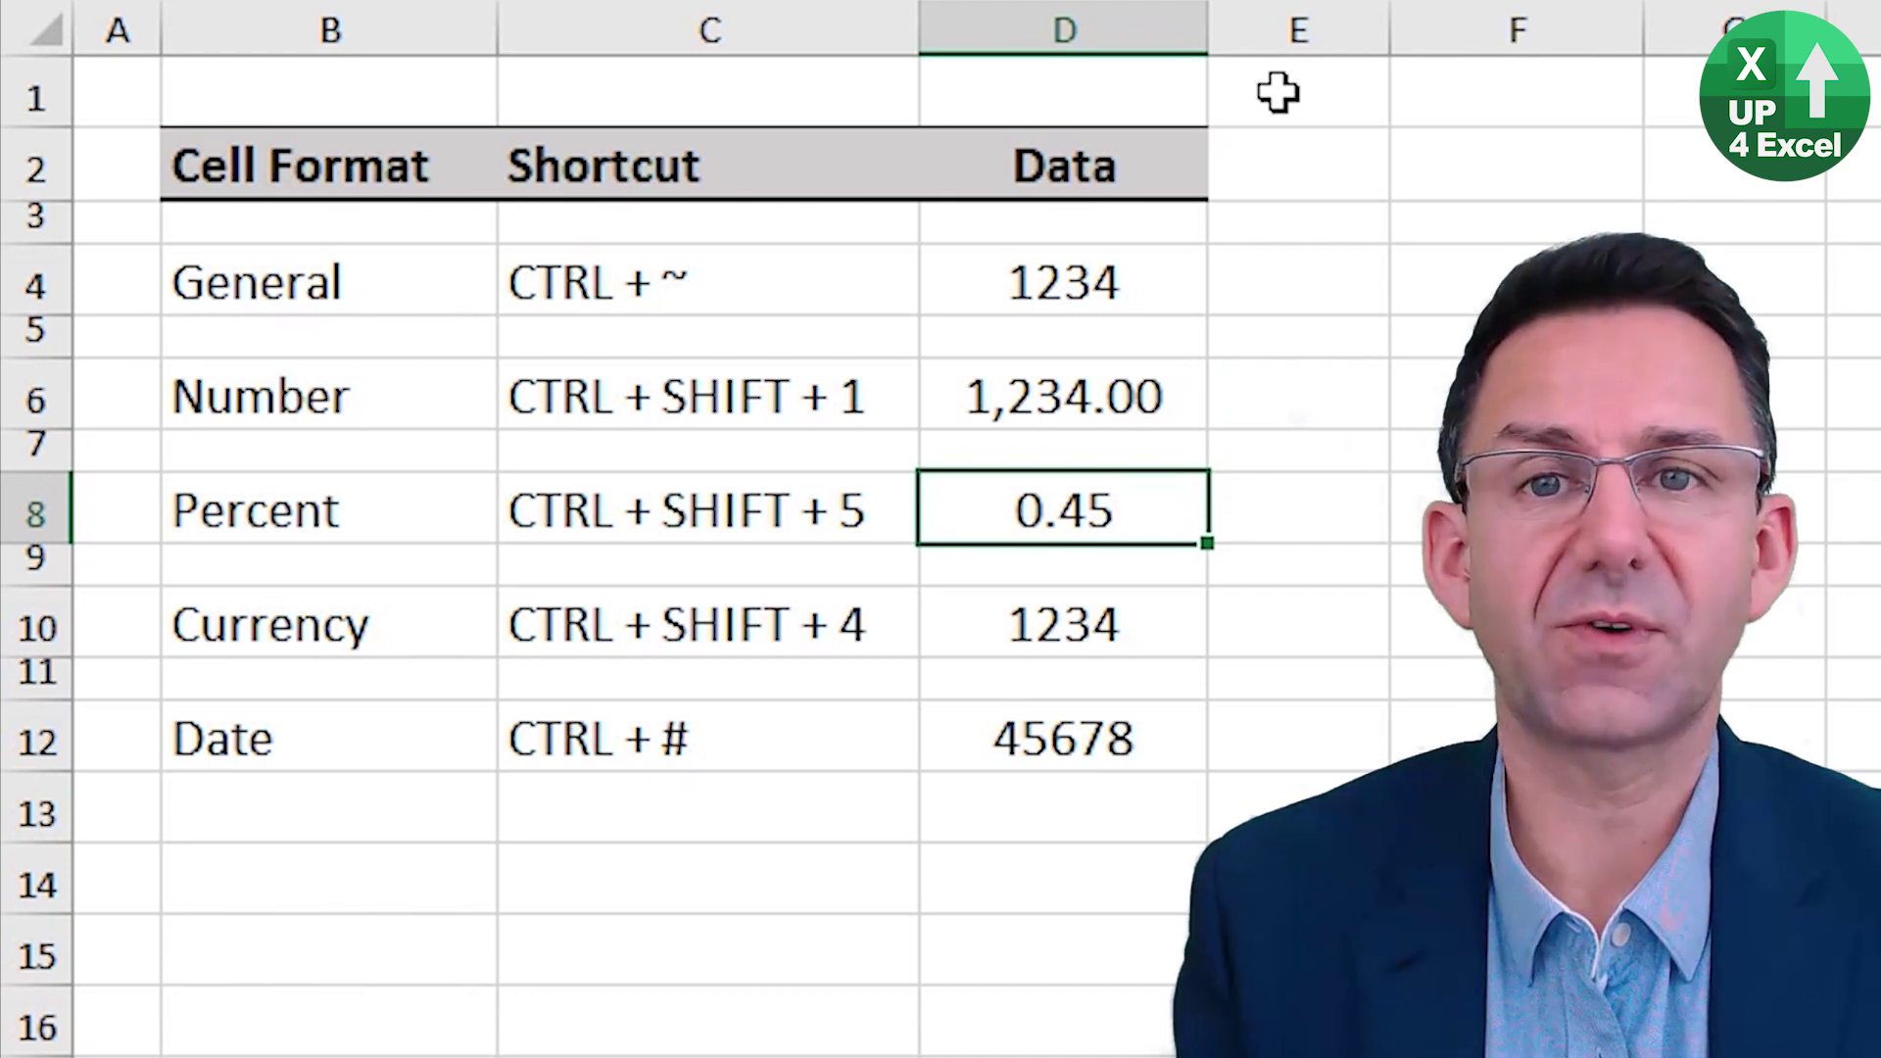
key(ctrl+shift+5)
key(Down)
key(Down)
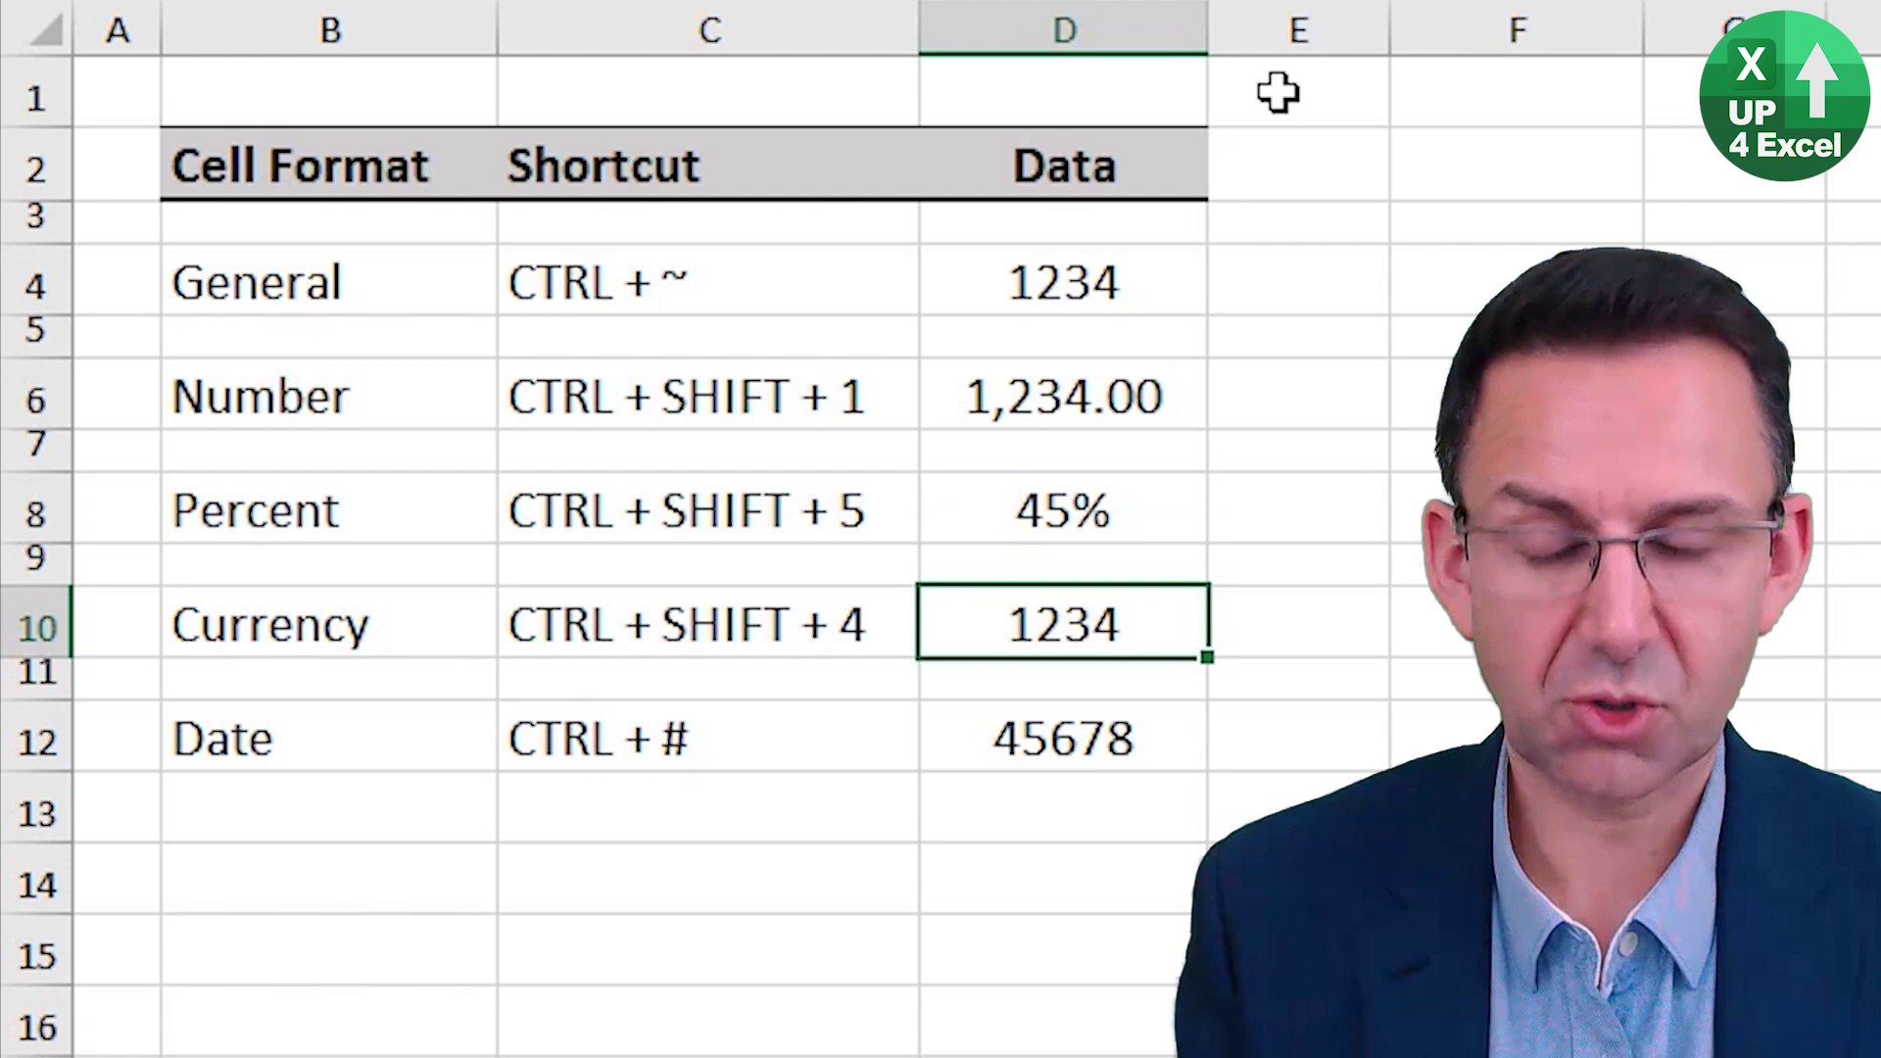
key(ctrl+shift+4)
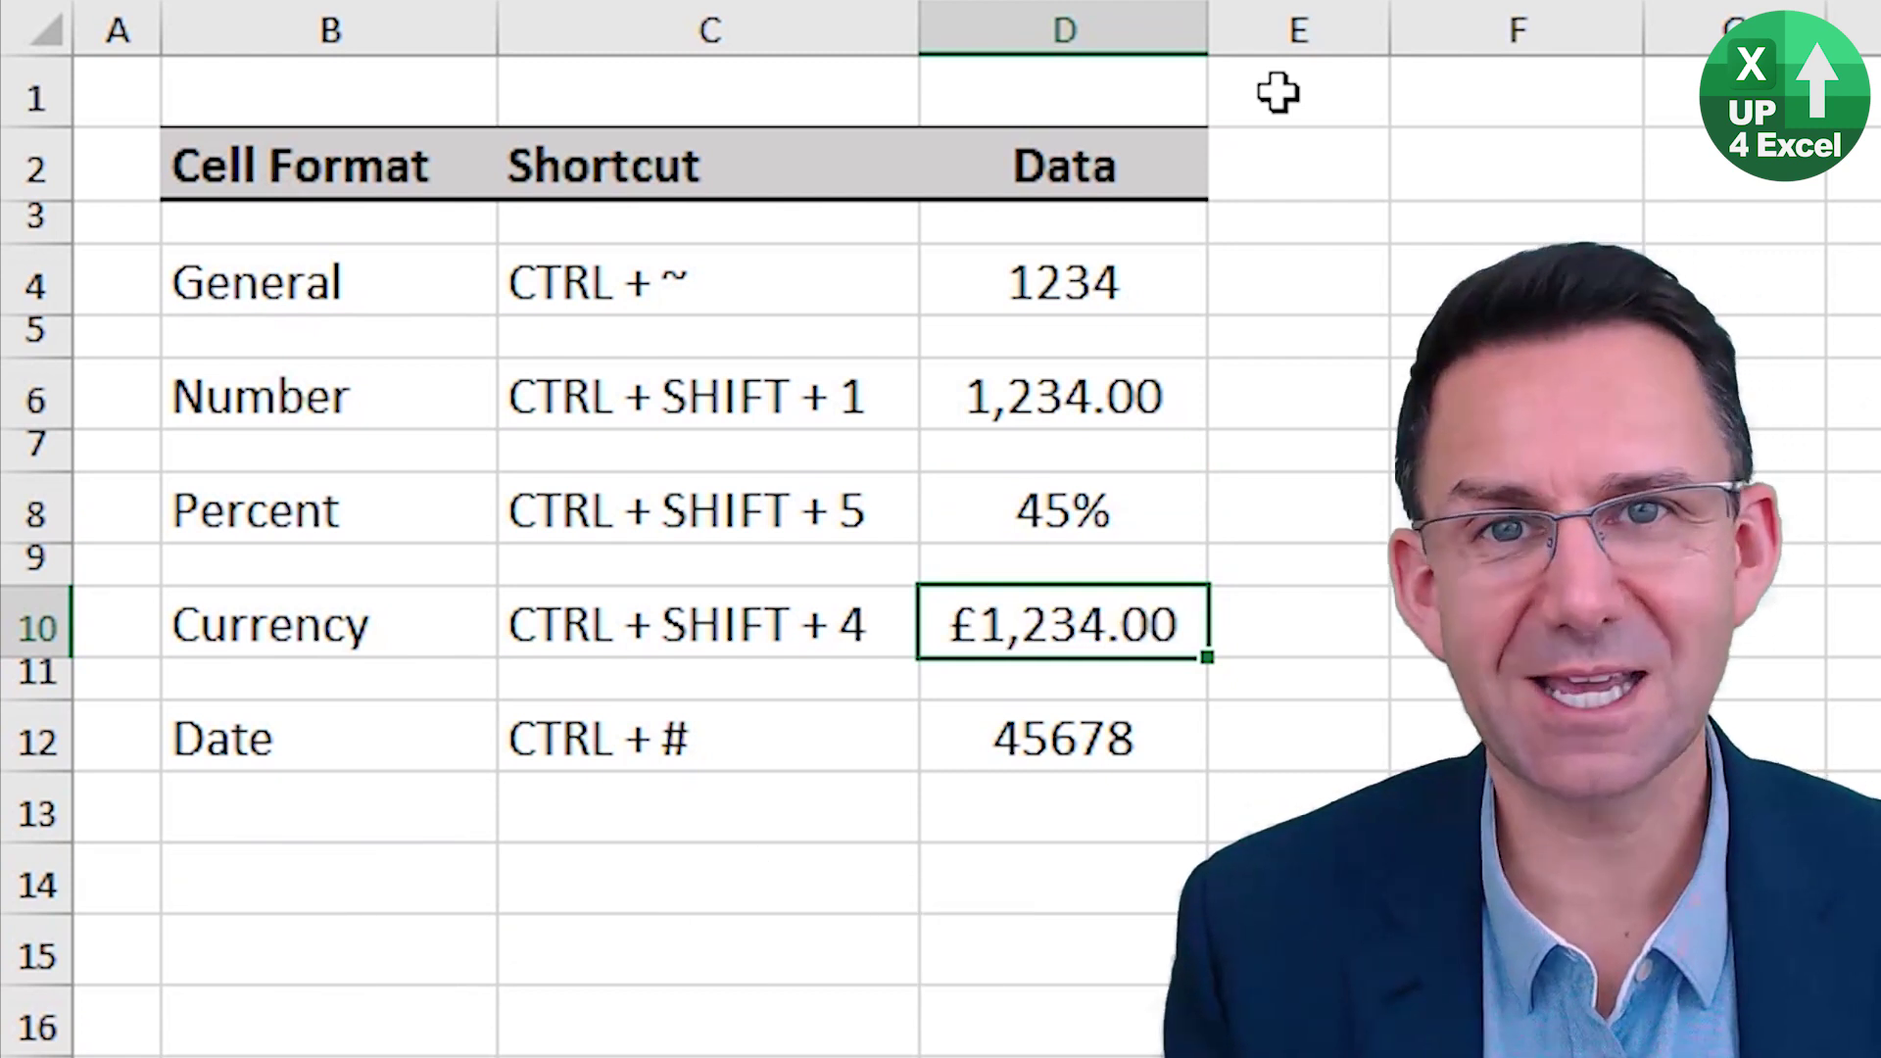
key(Down)
key(Down)
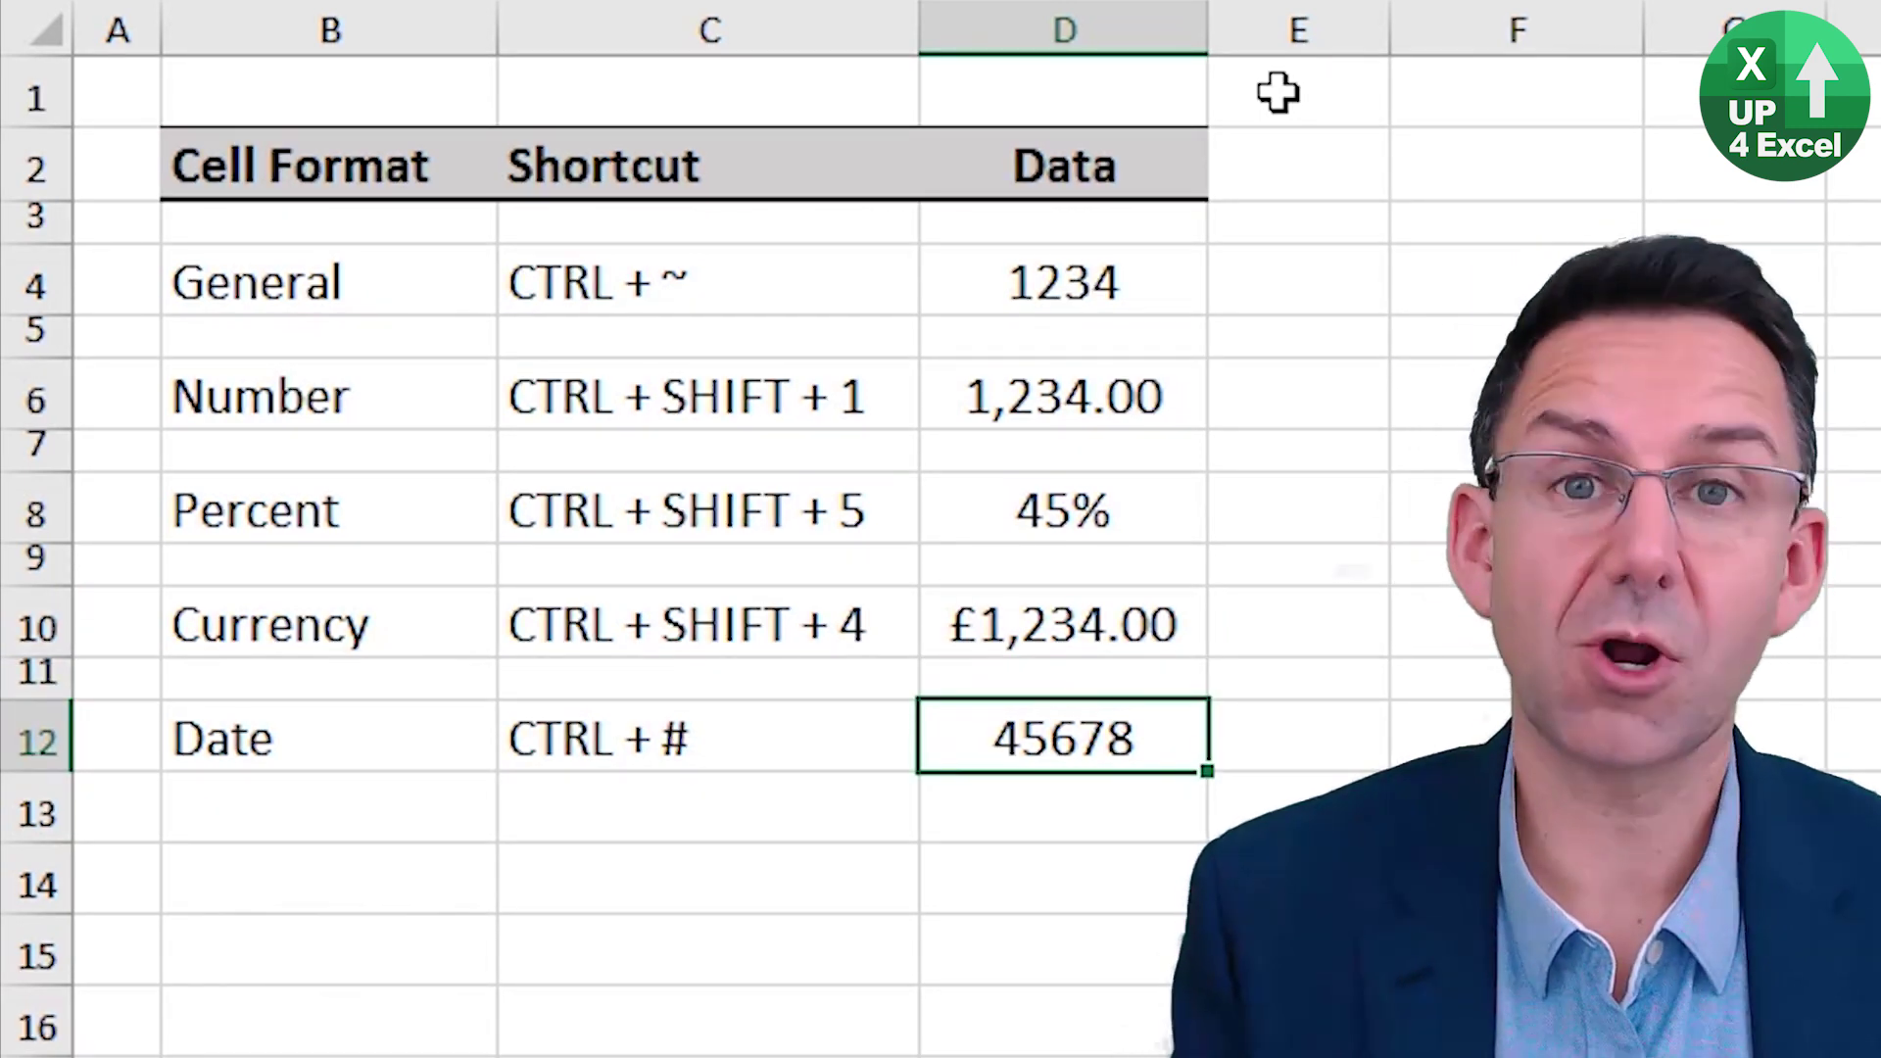
key(ctrl+shift+3)
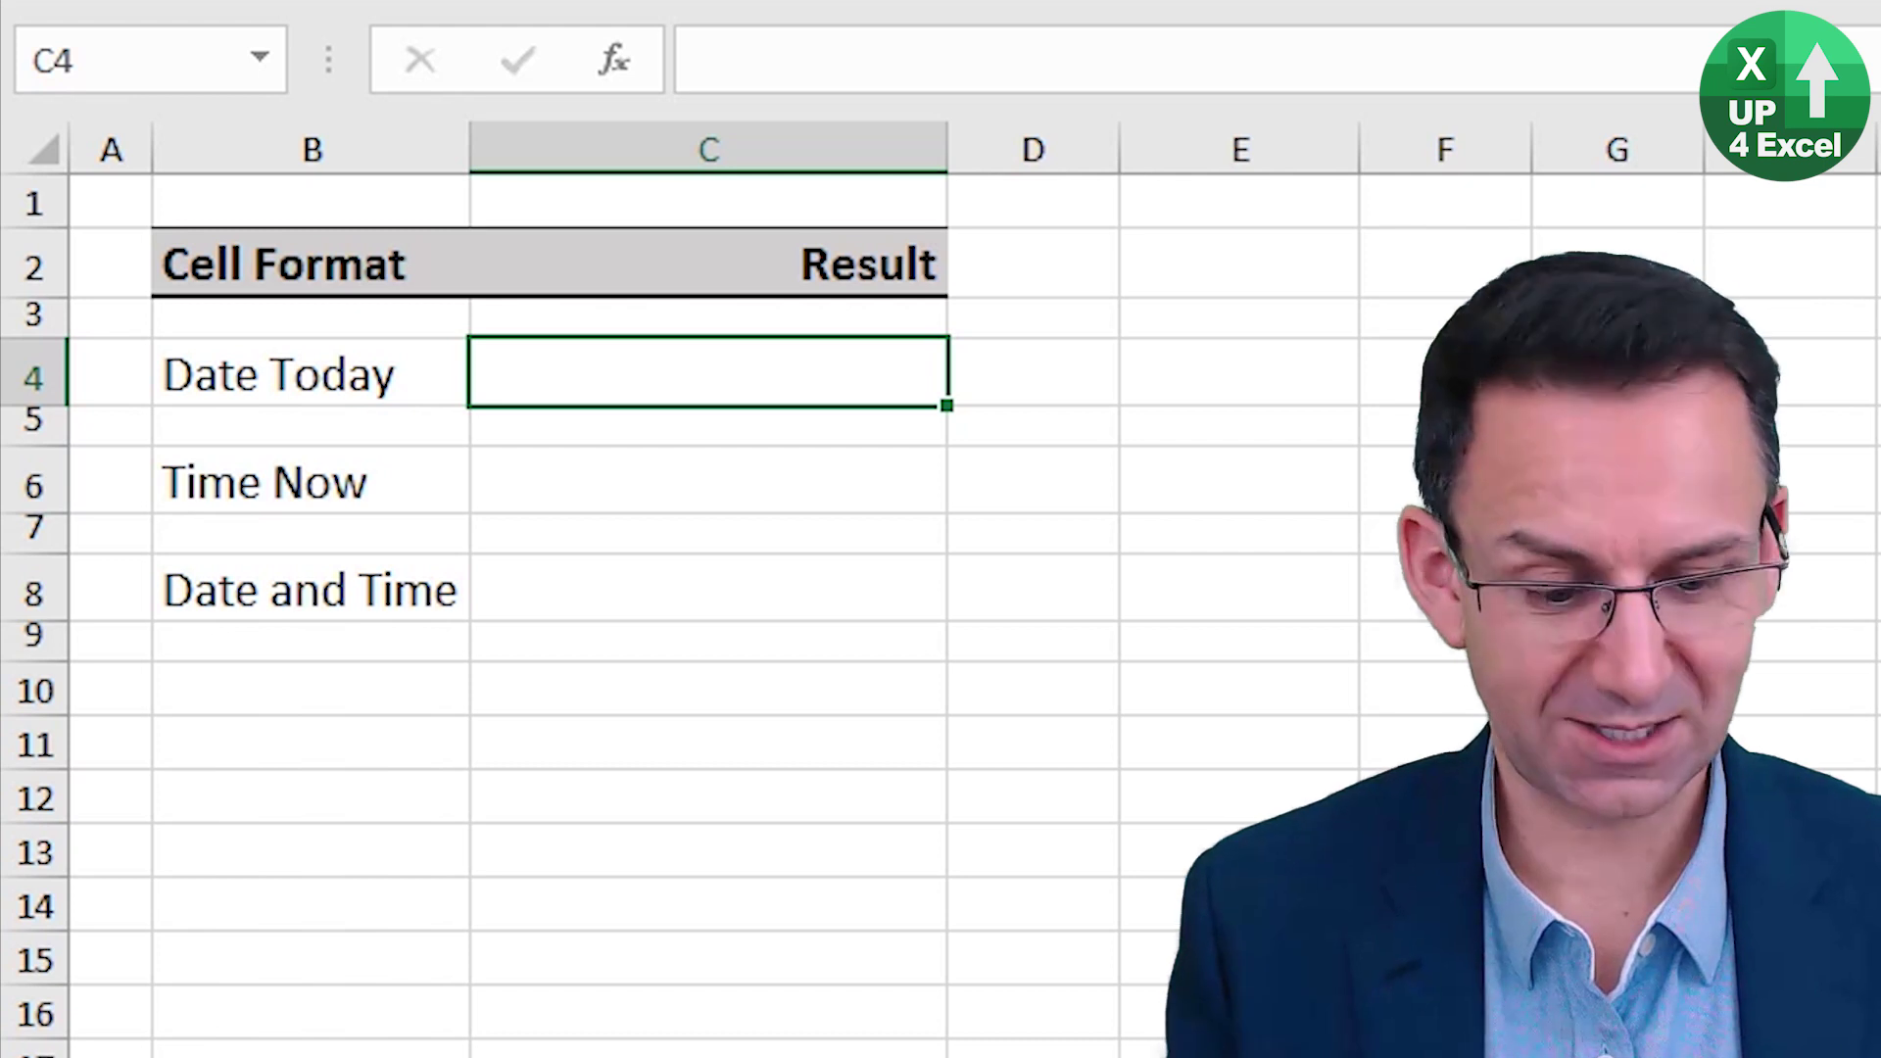
Enter today's date in C4, the current time in C6, and both in C8.
key(ctrl+semicolon)
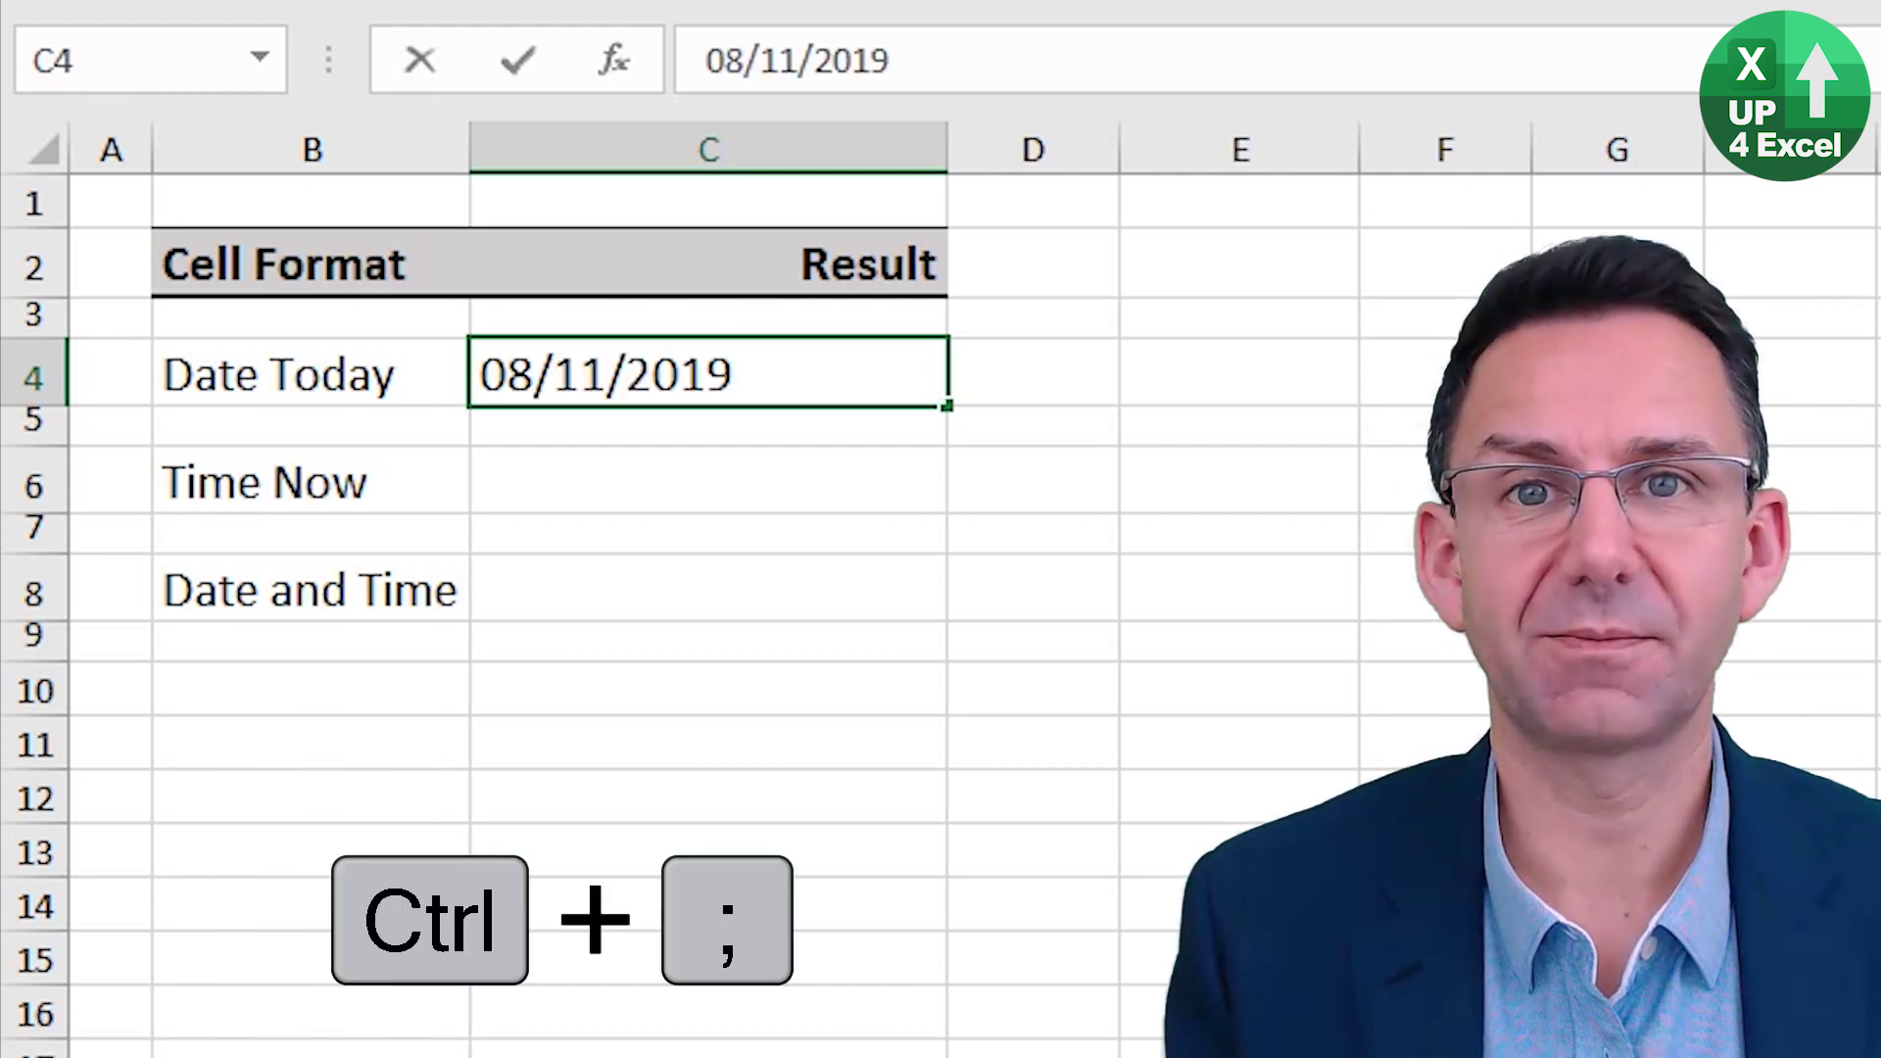
key(Return)
key(Return)
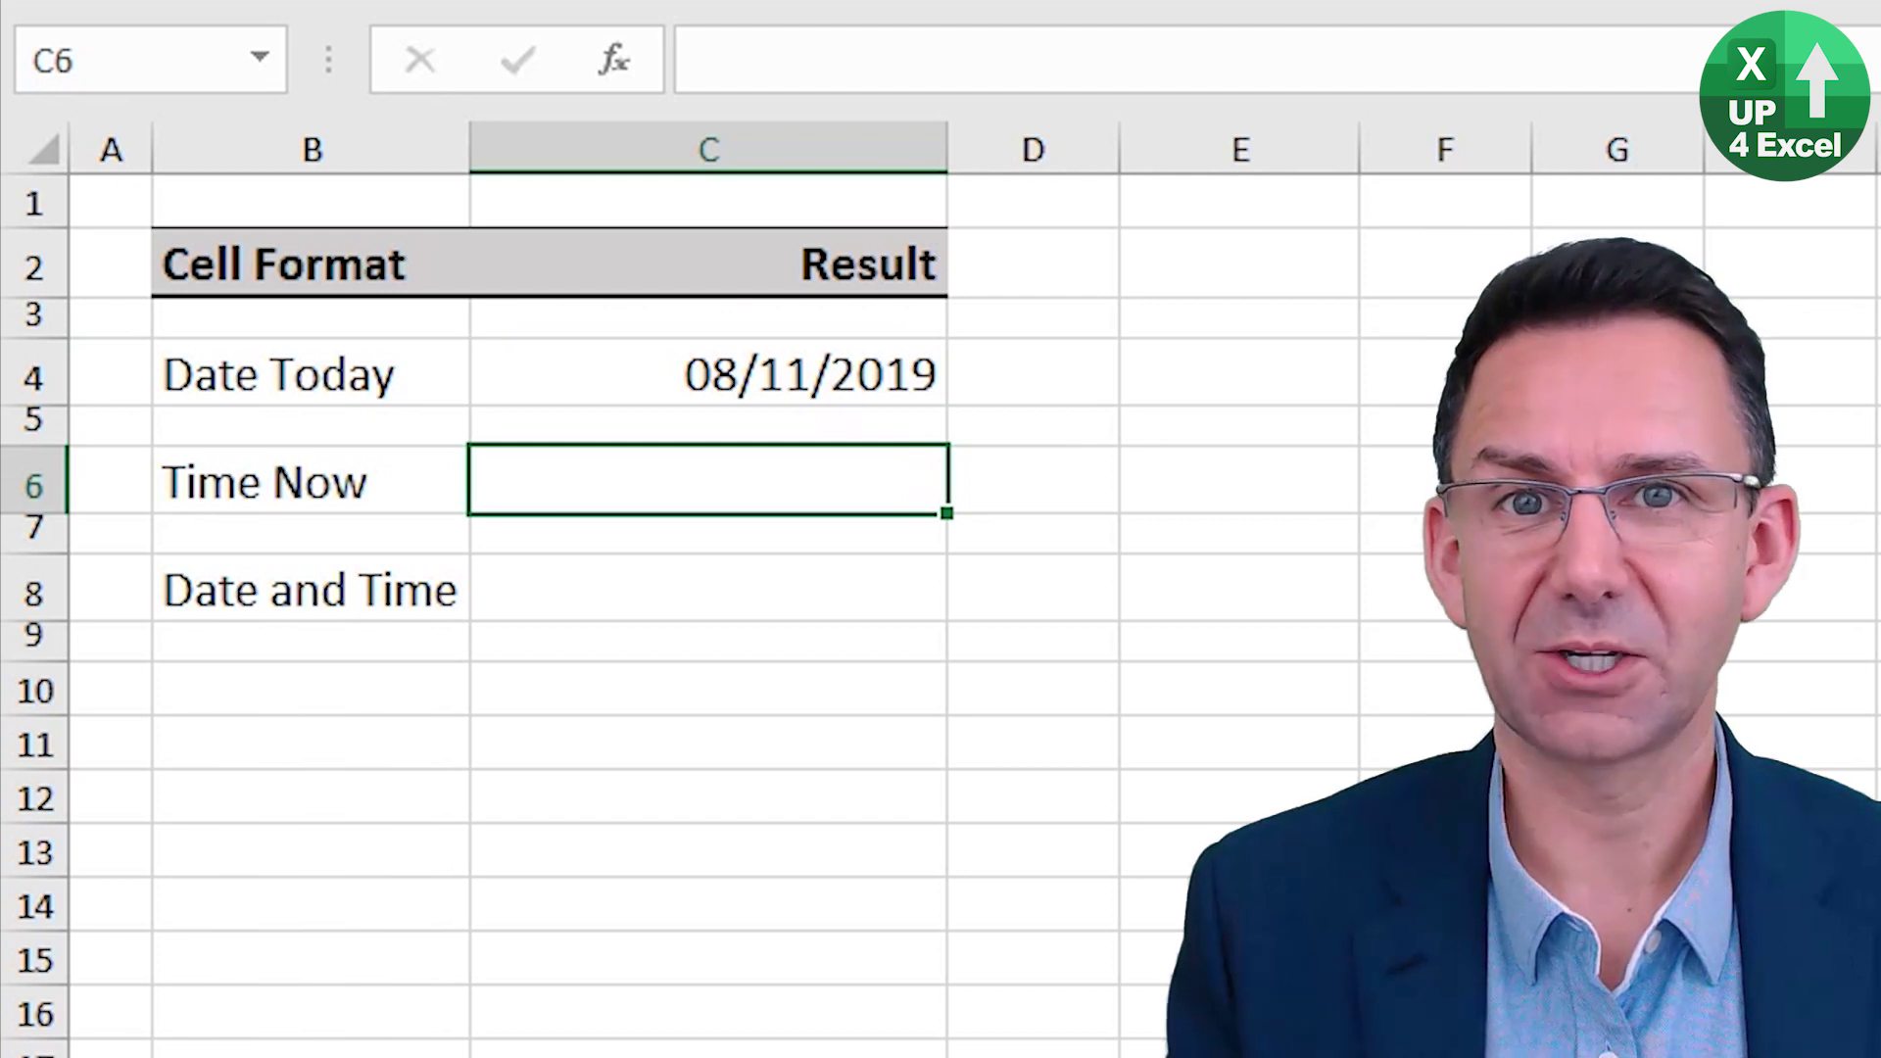
key(ctrl+shift+semicolon)
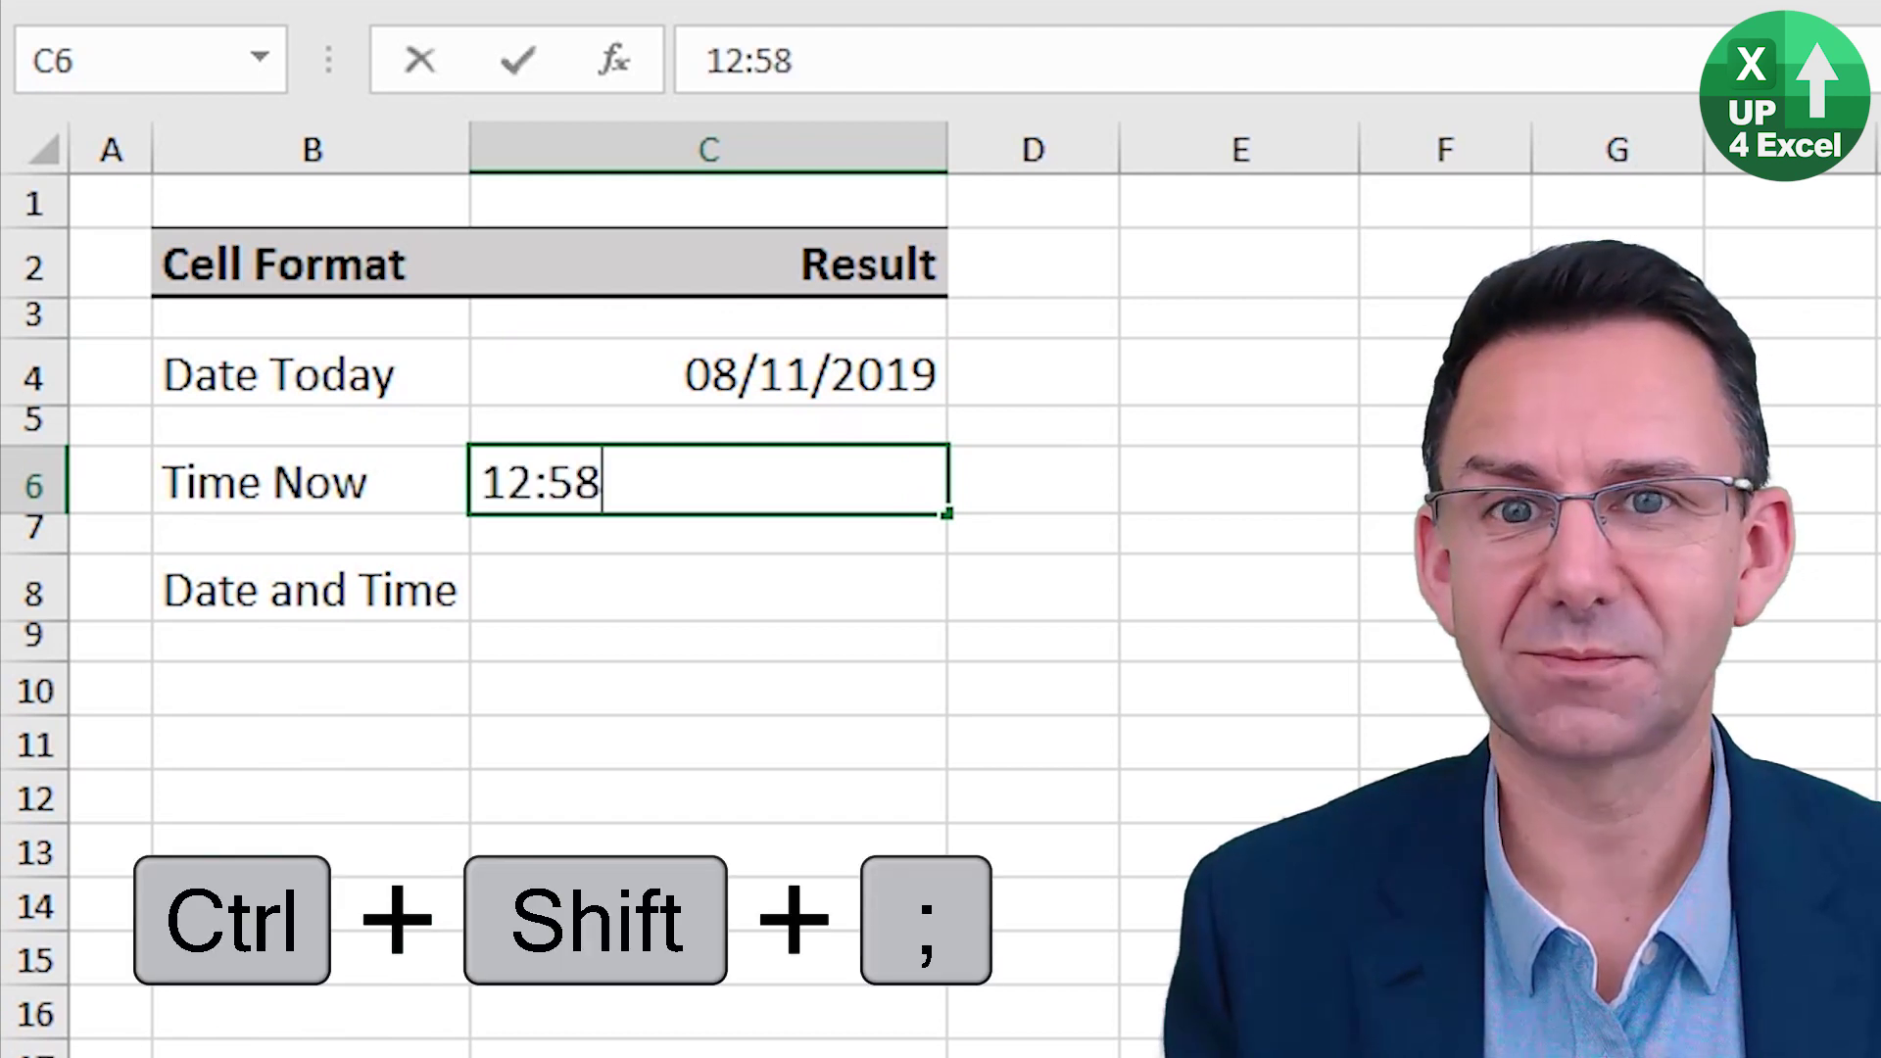
key(Return)
key(Return)
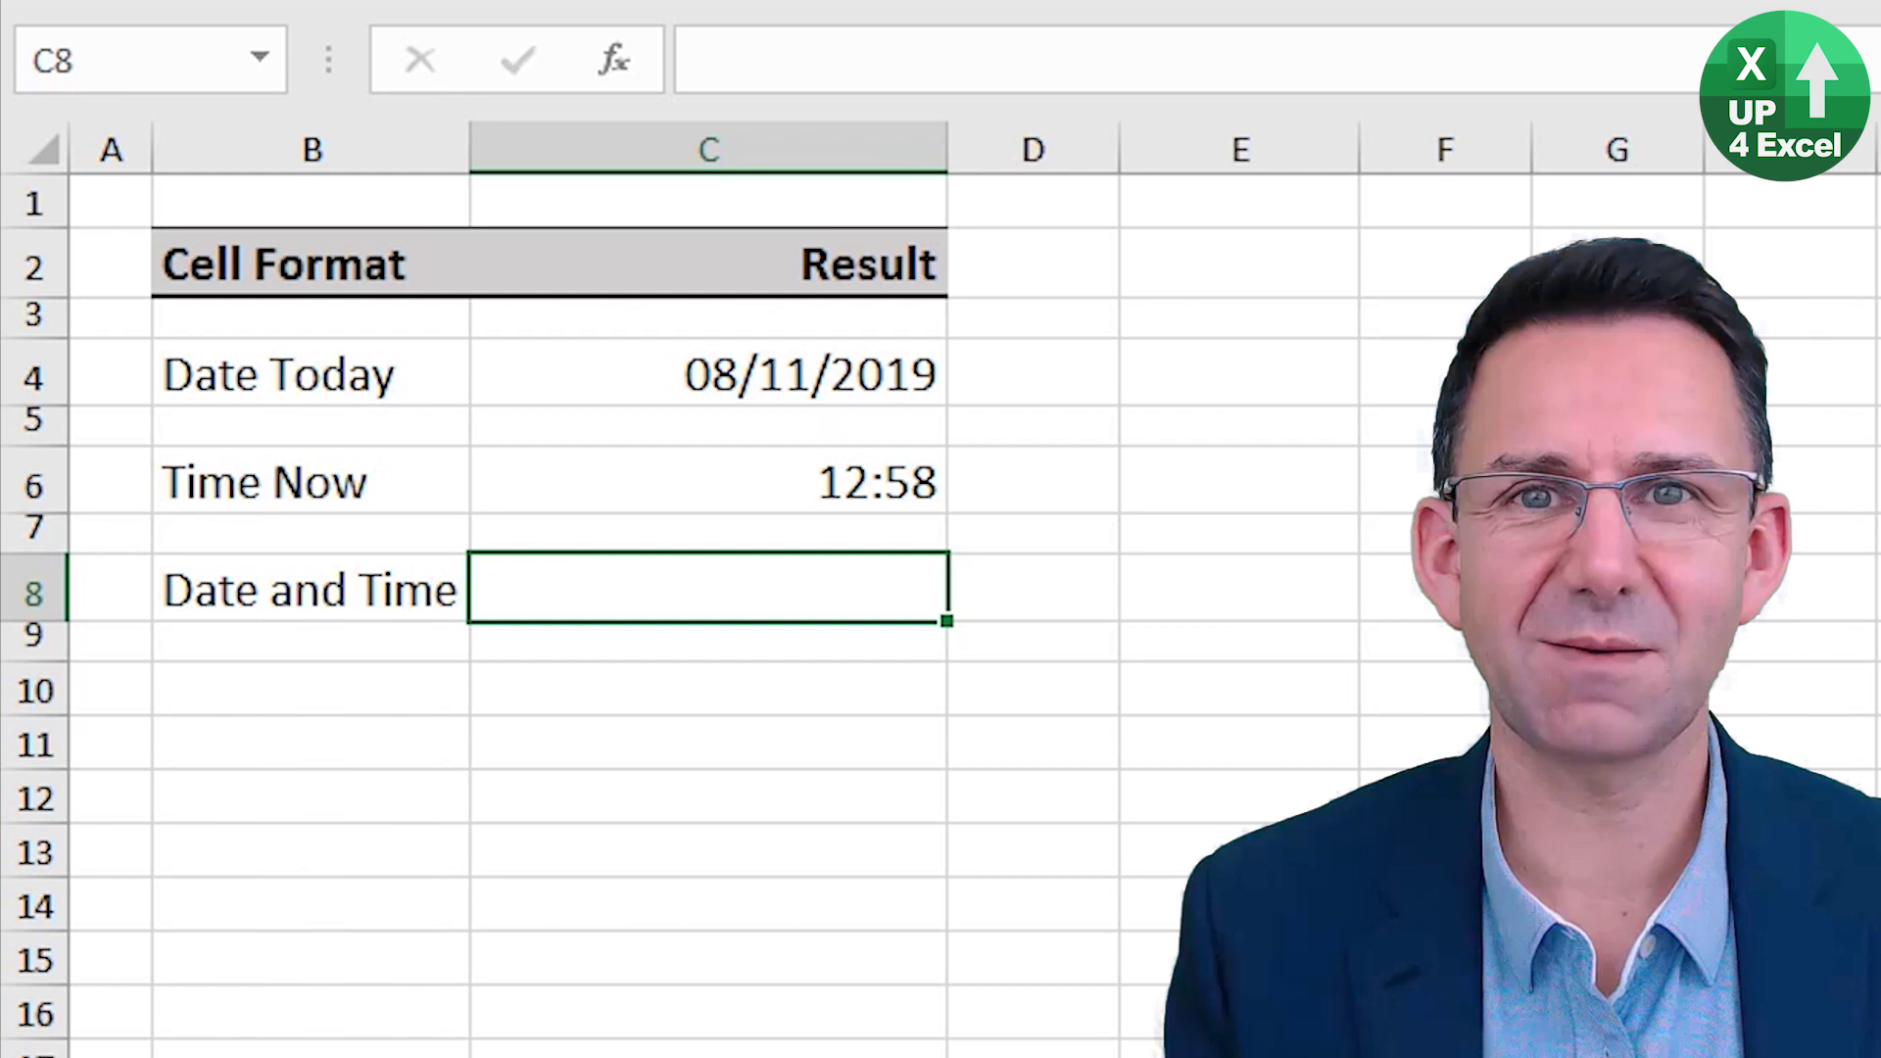
key(ctrl+semicolon)
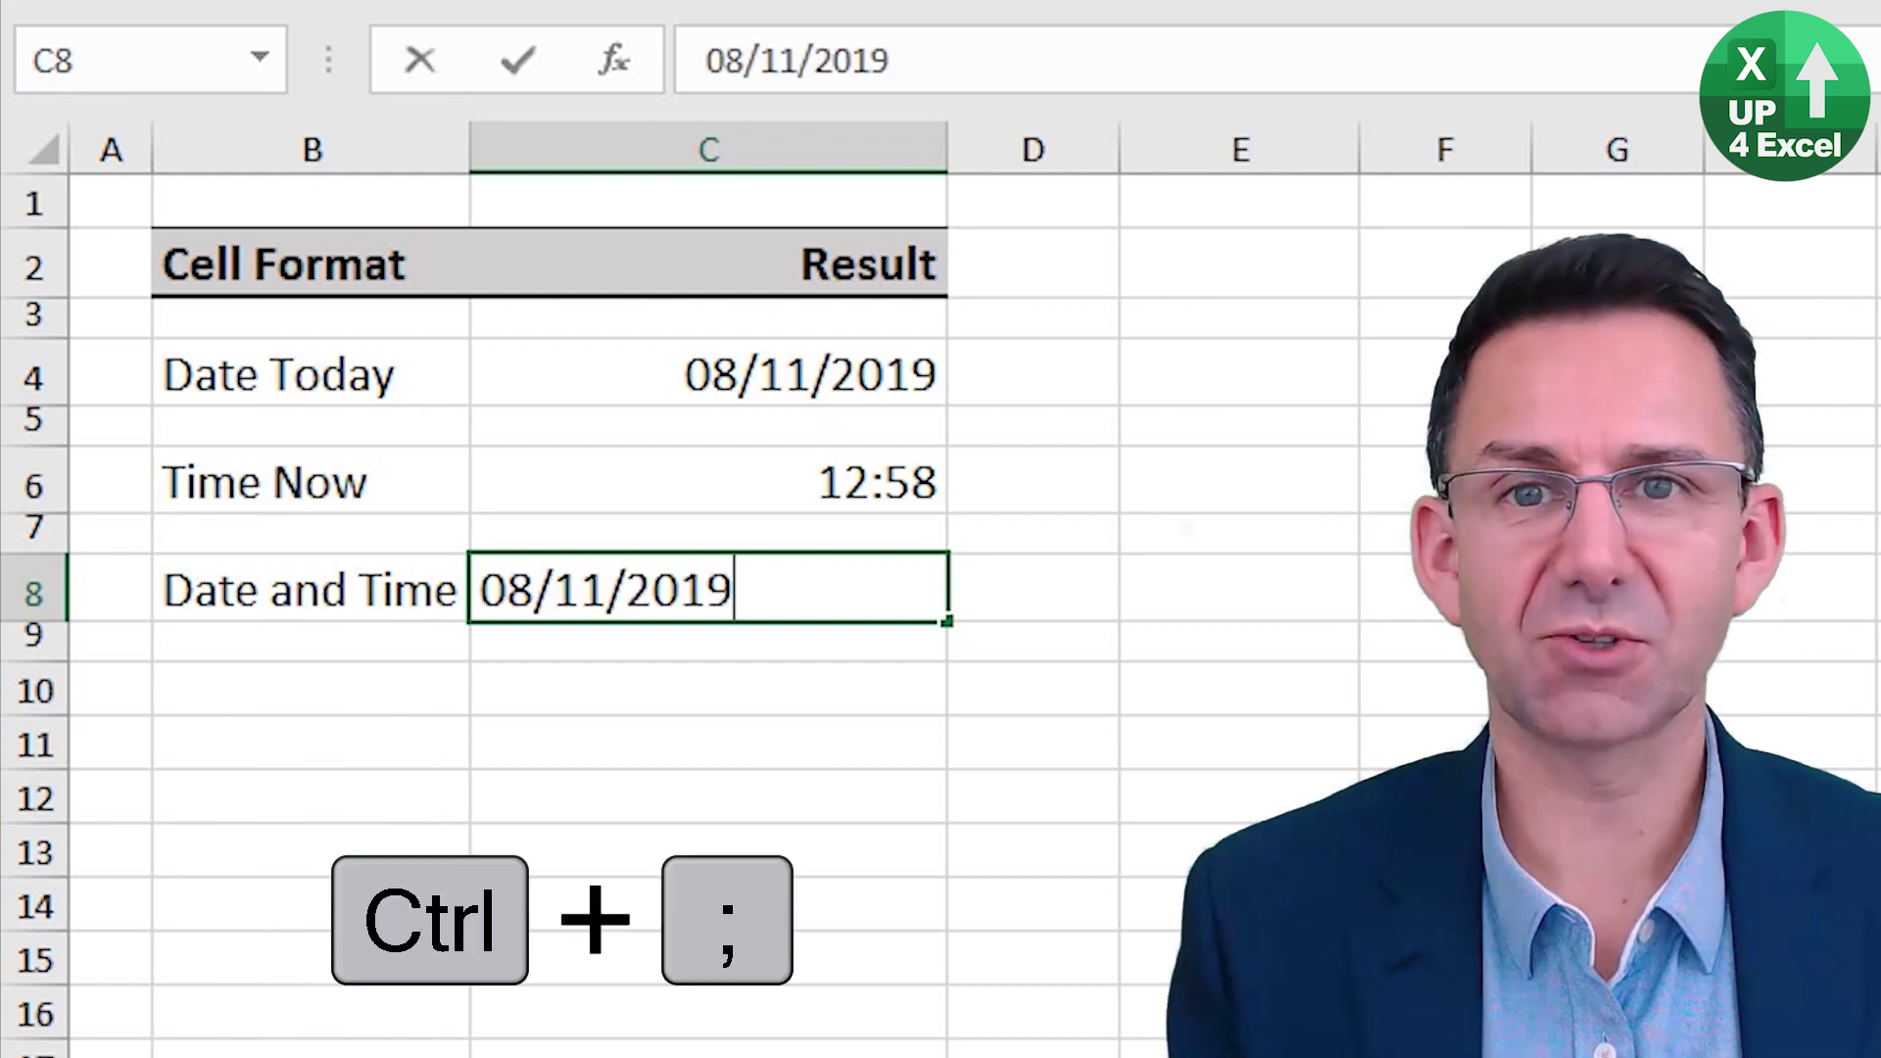
key(ctrl+shift+semicolon)
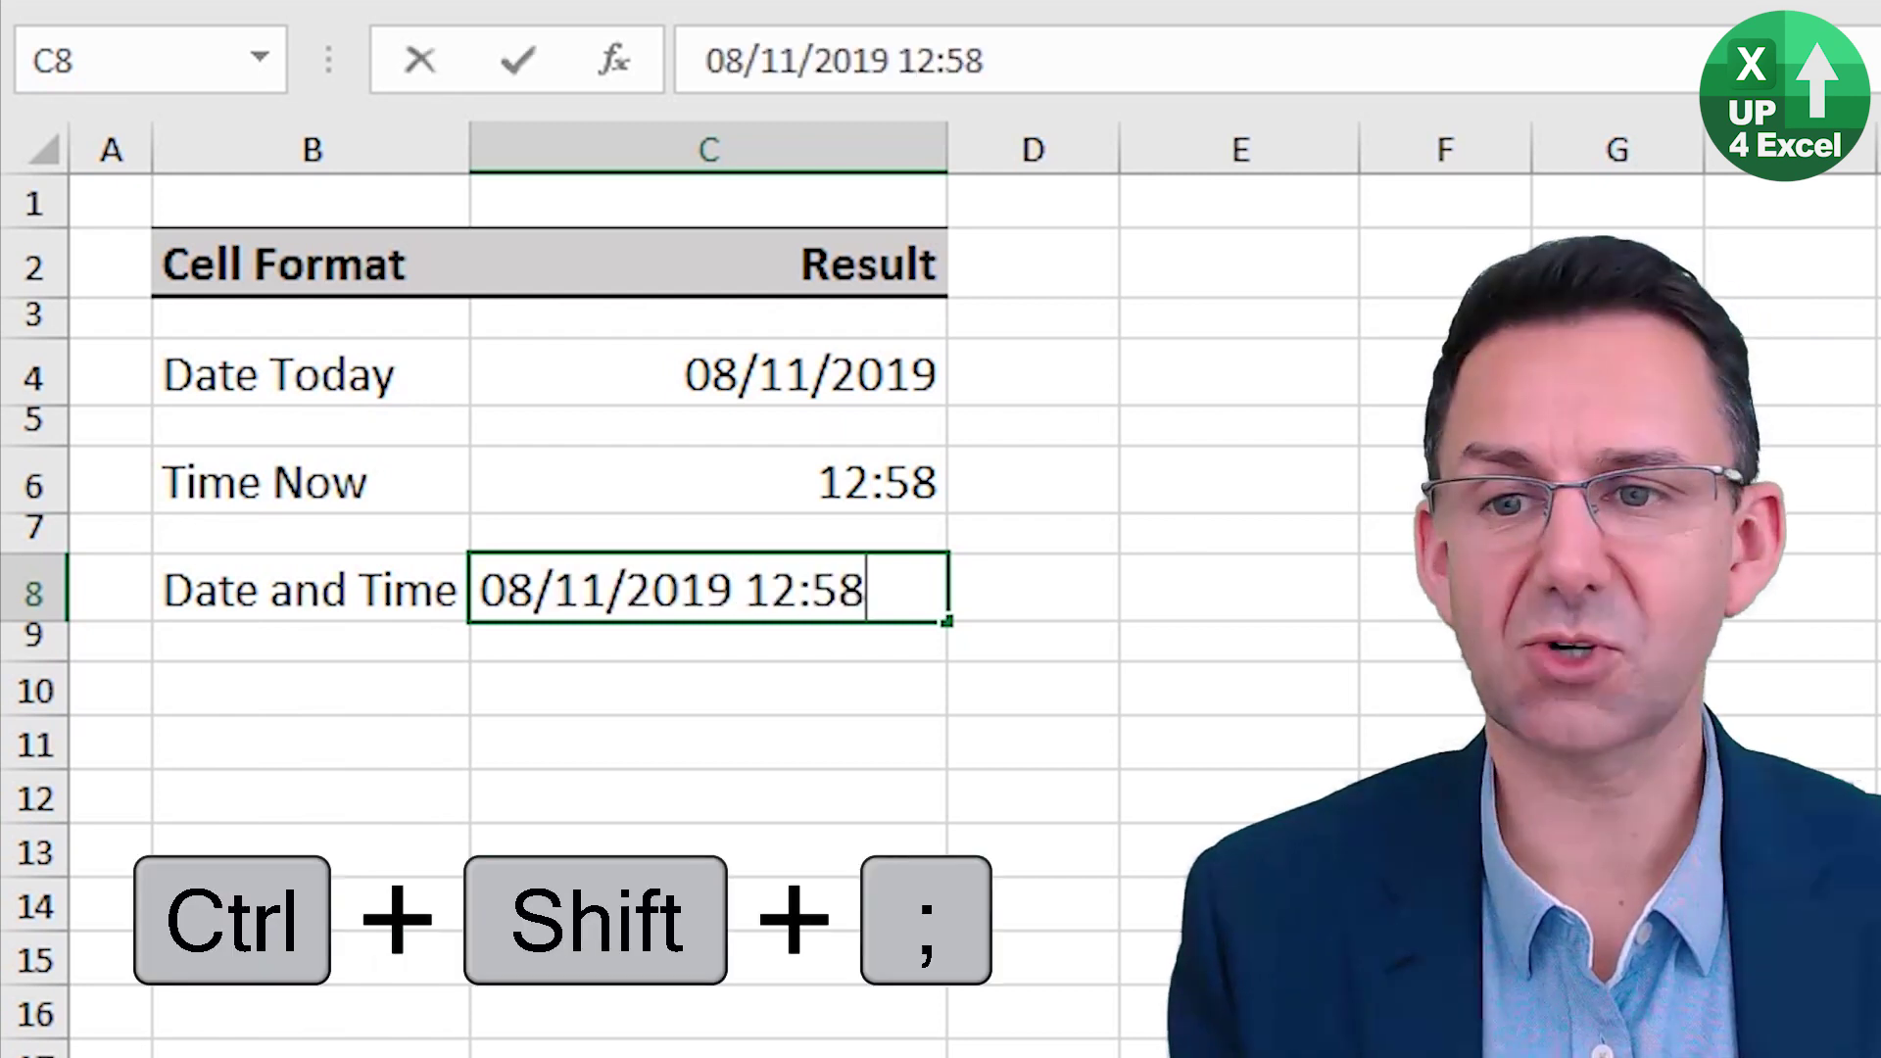
key(Return)
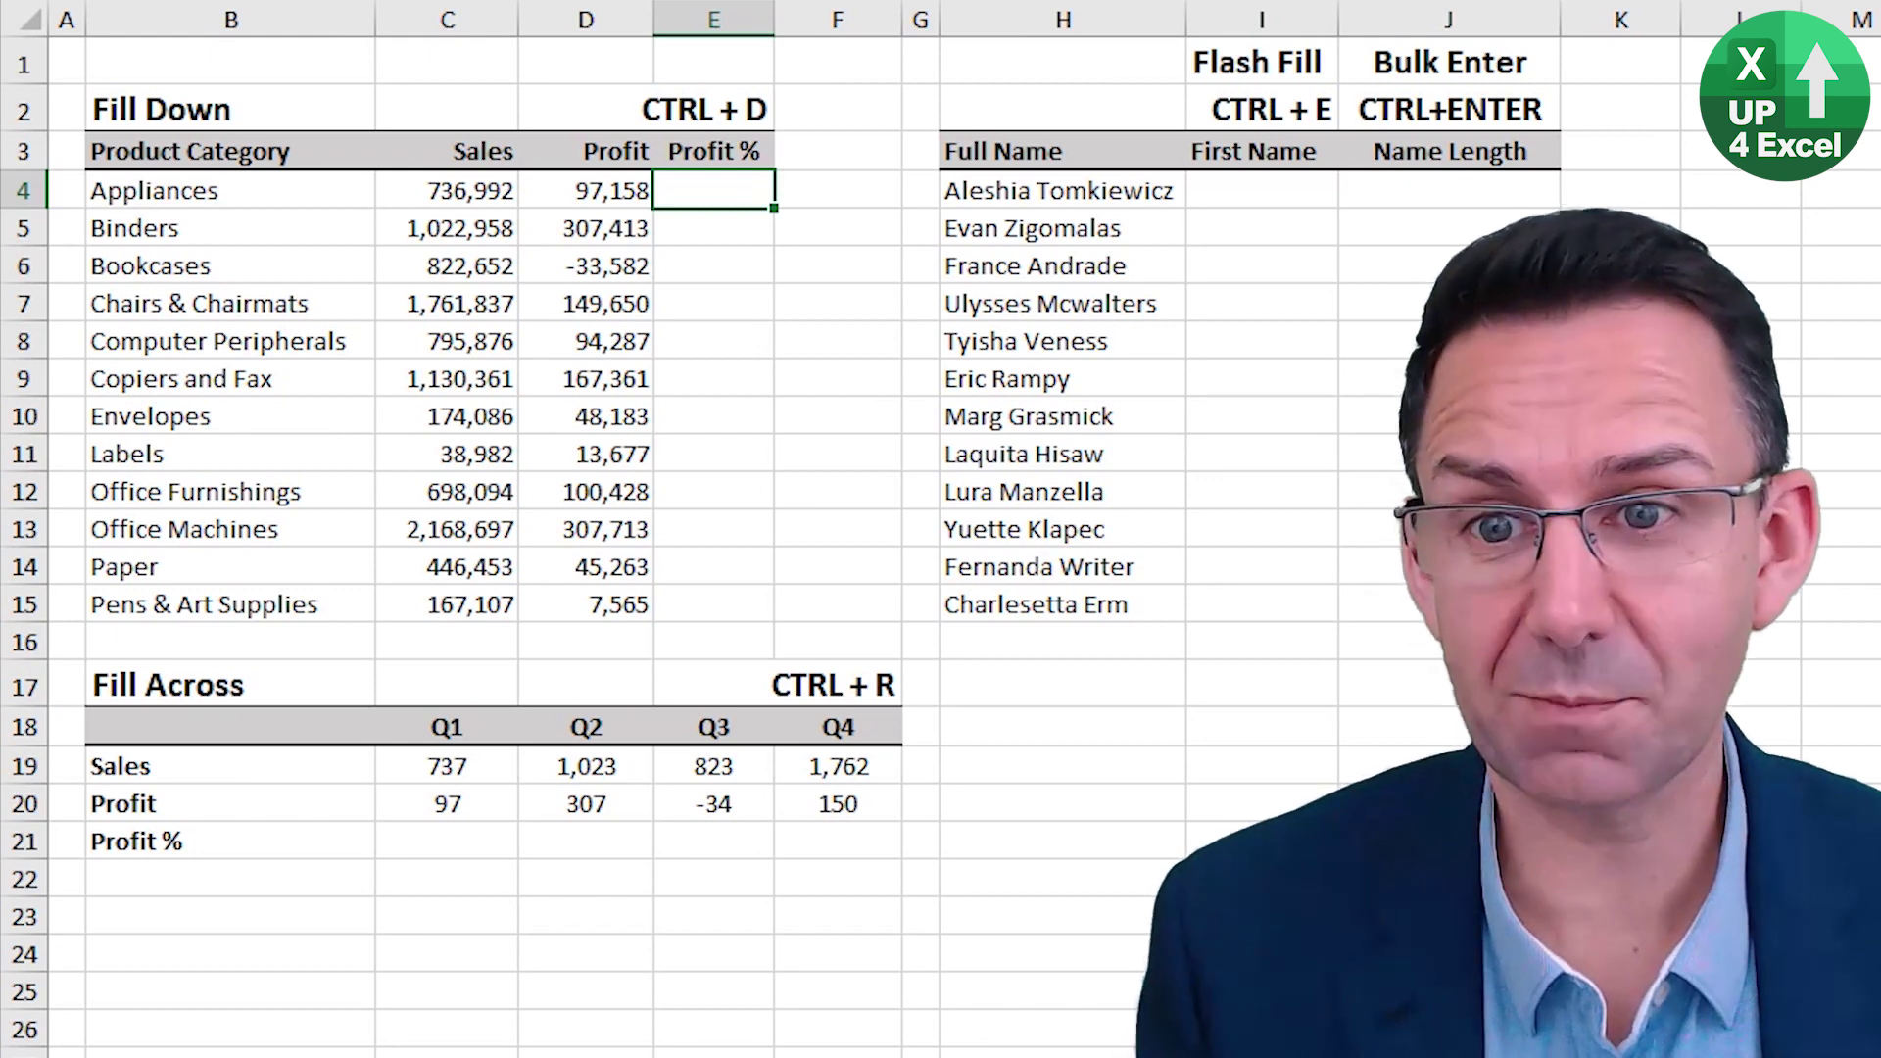
Enter =D4/C4 in E4 and fill it down to E15 with Ctrl+D.
text(=)
key(Left)
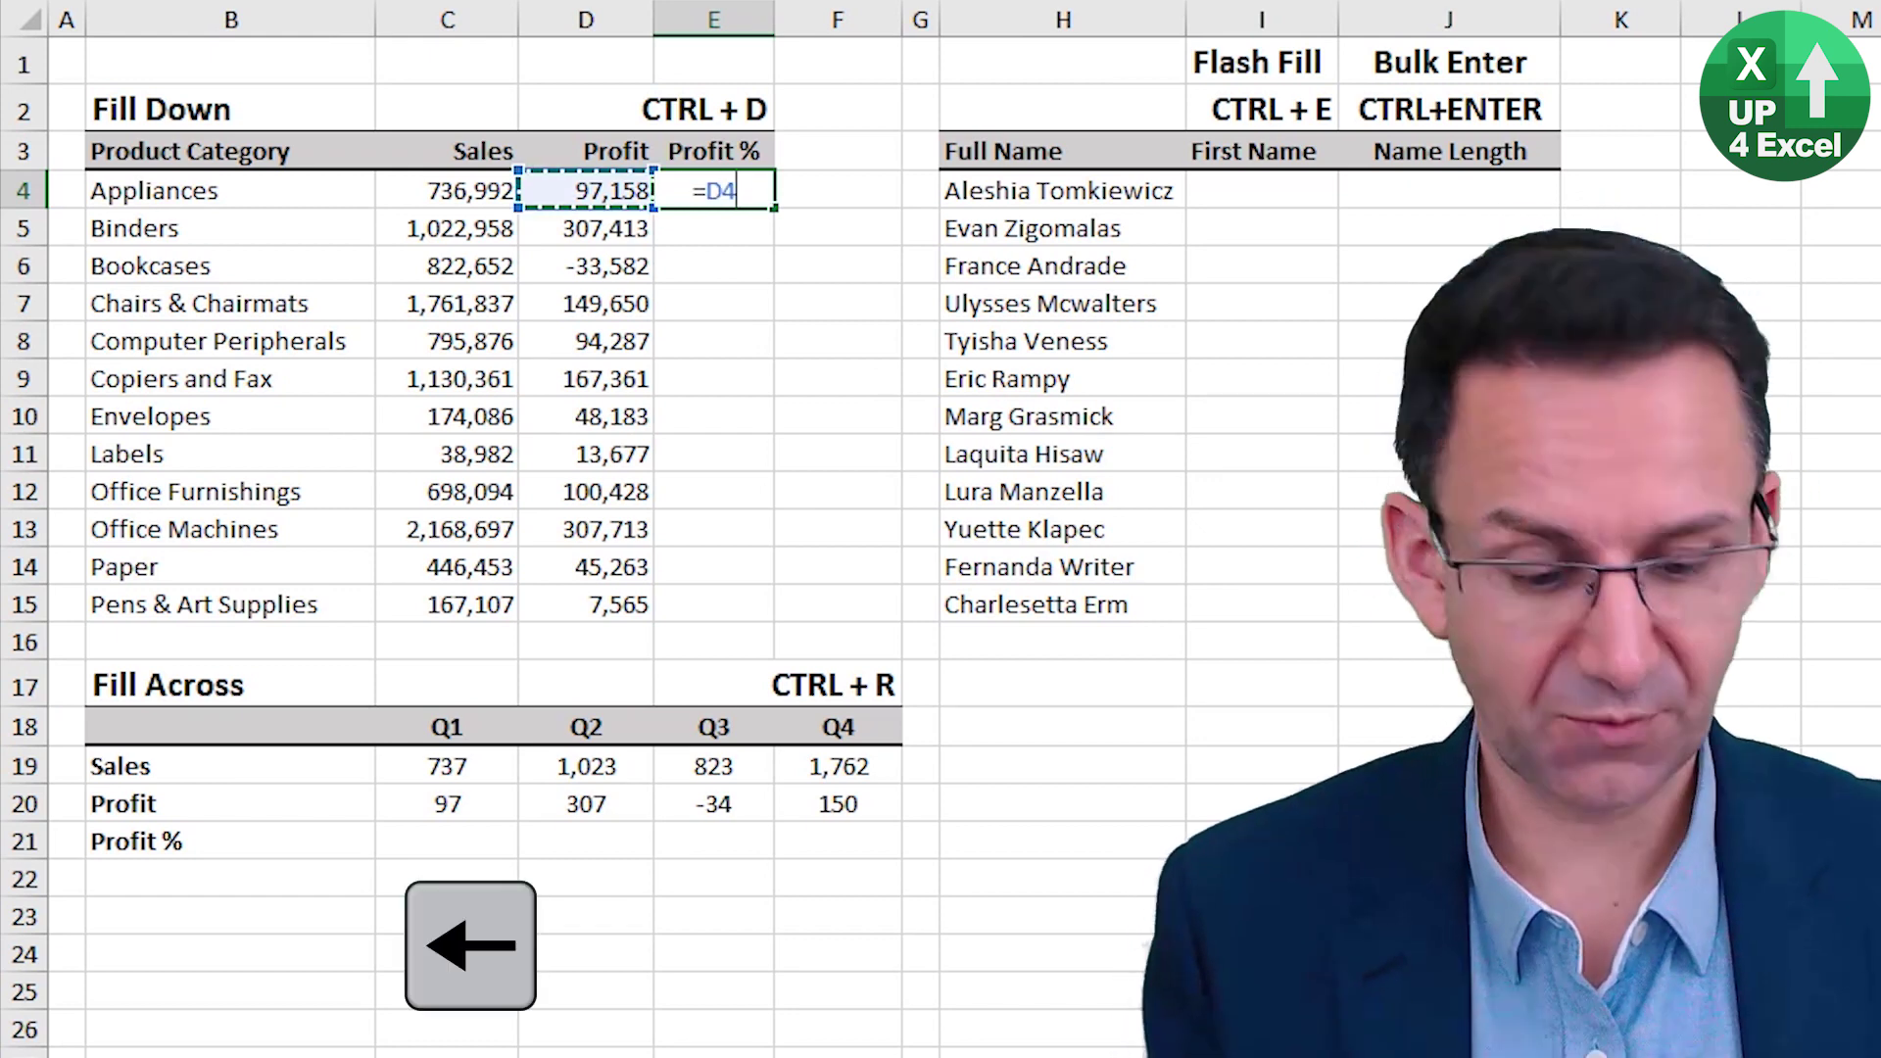
text(/)
key(Left)
key(Left)
key(Return)
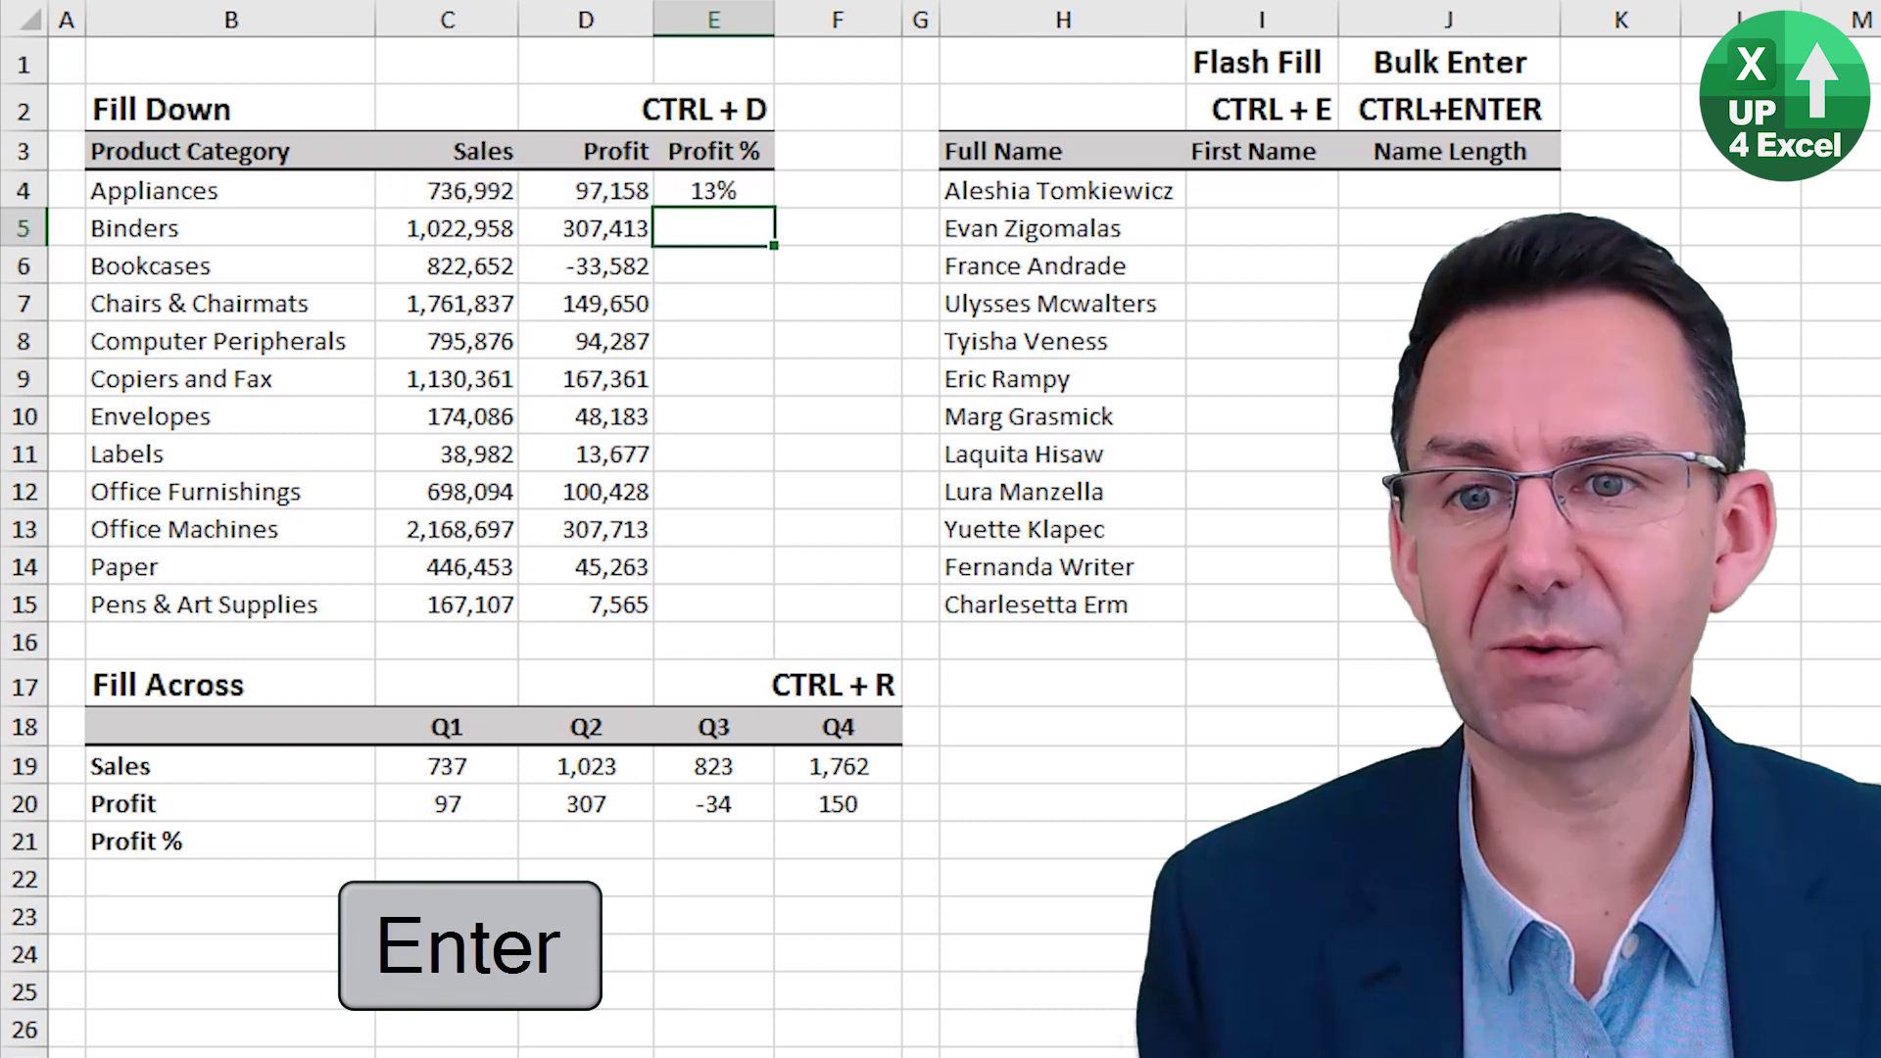
key(Up)
key(shift+Down)
key(shift+Down)
key(shift+Down)
key(shift+Down)
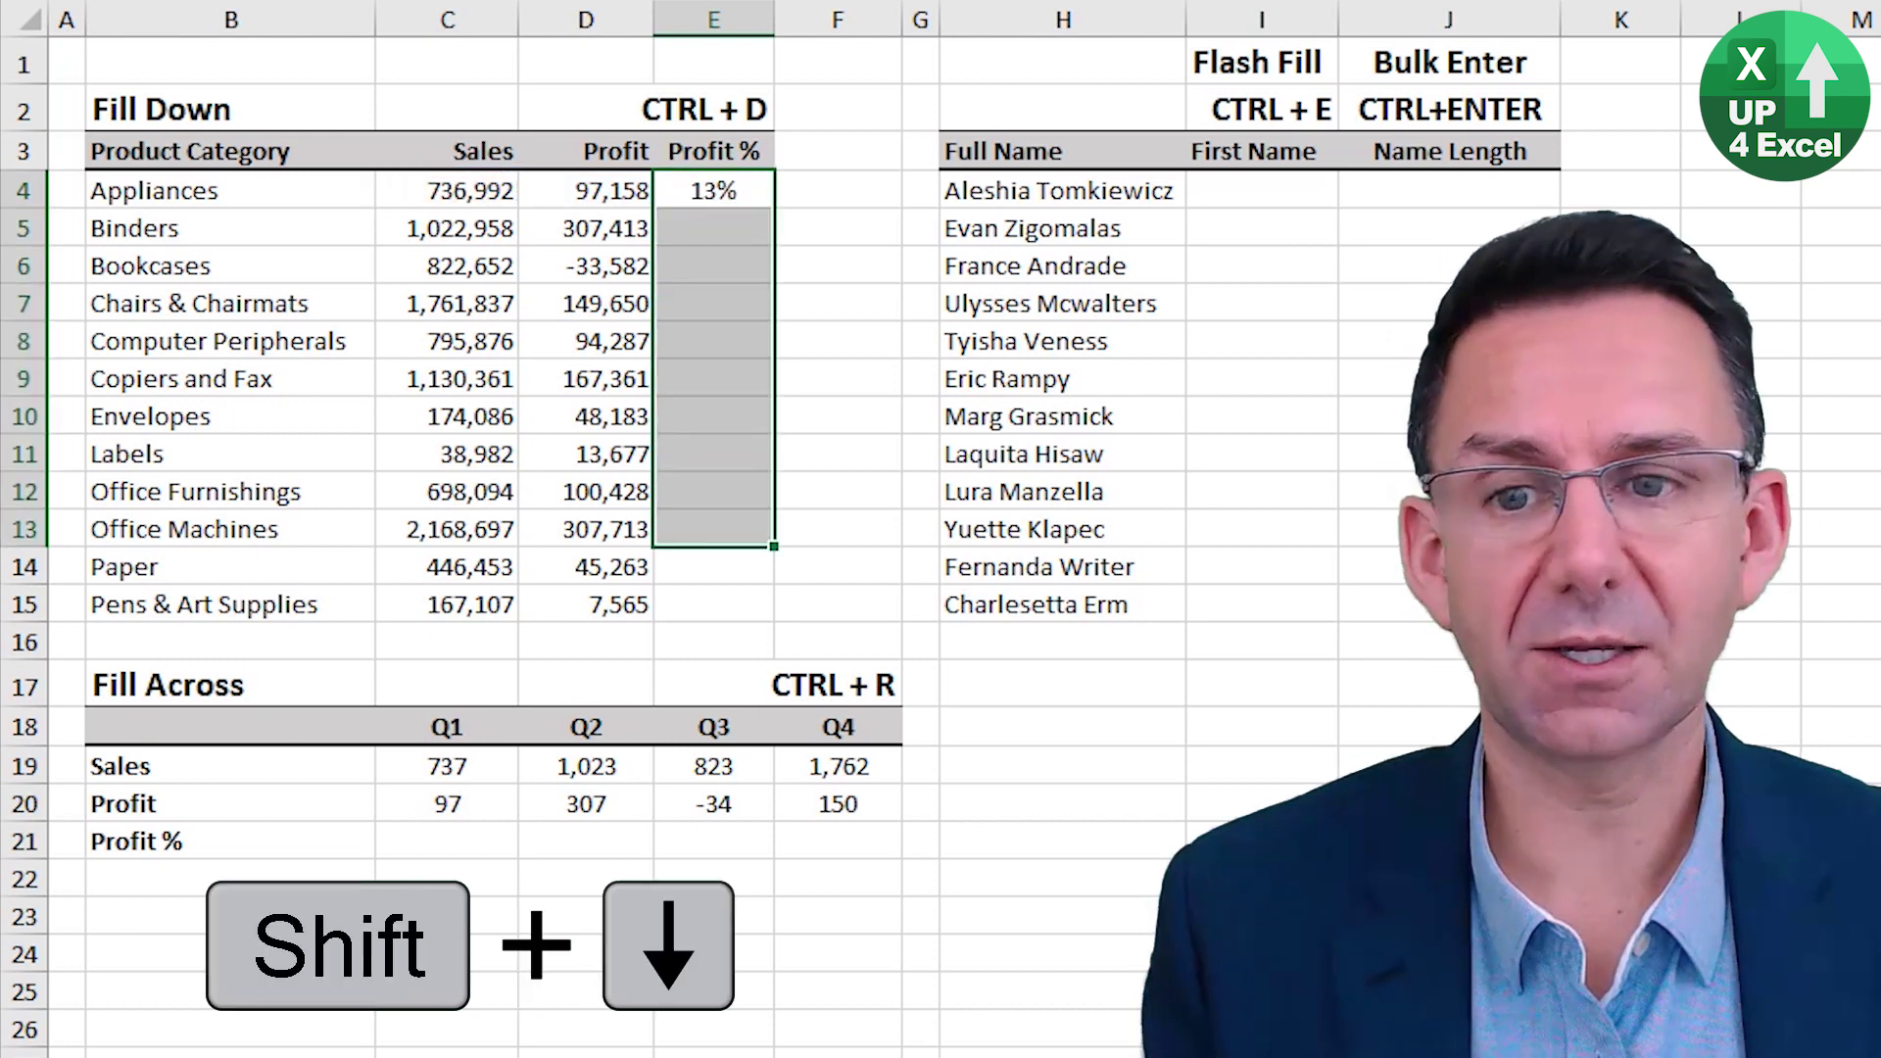
key(shift+Down)
key(shift+Down)
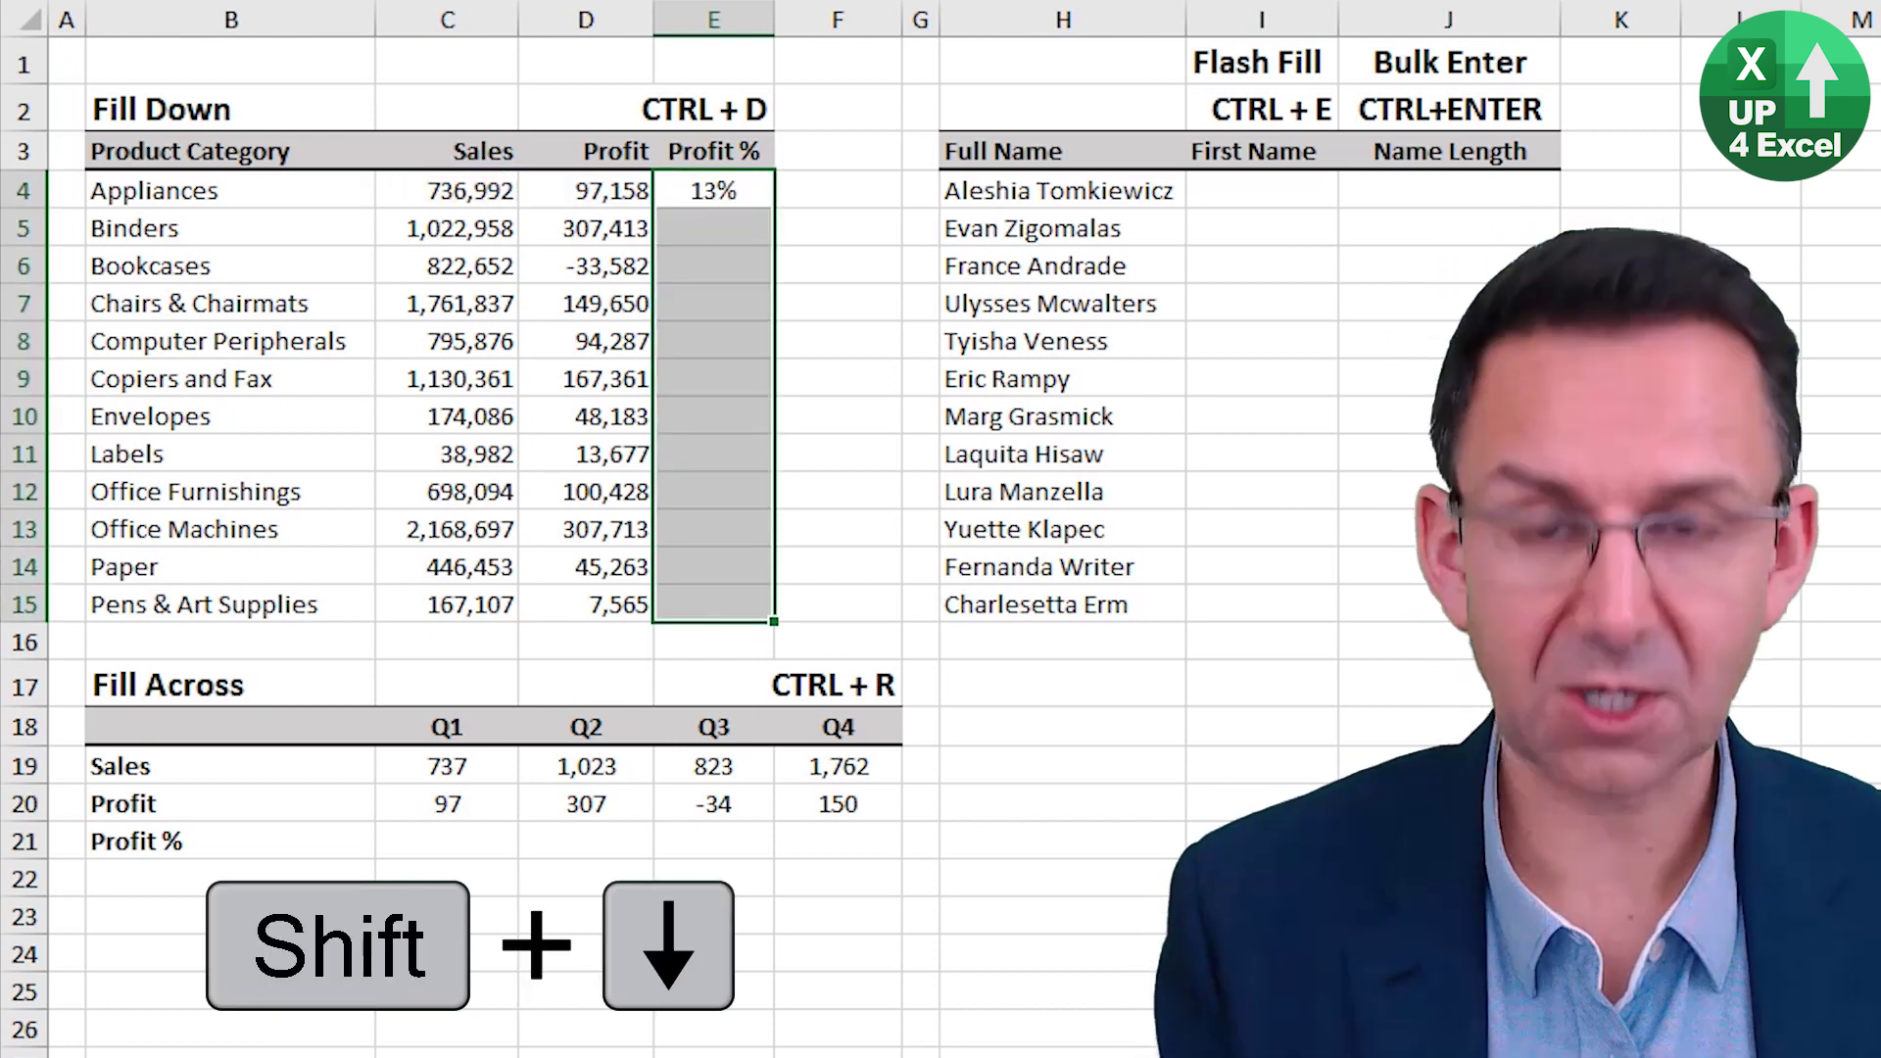
key(ctrl+d)
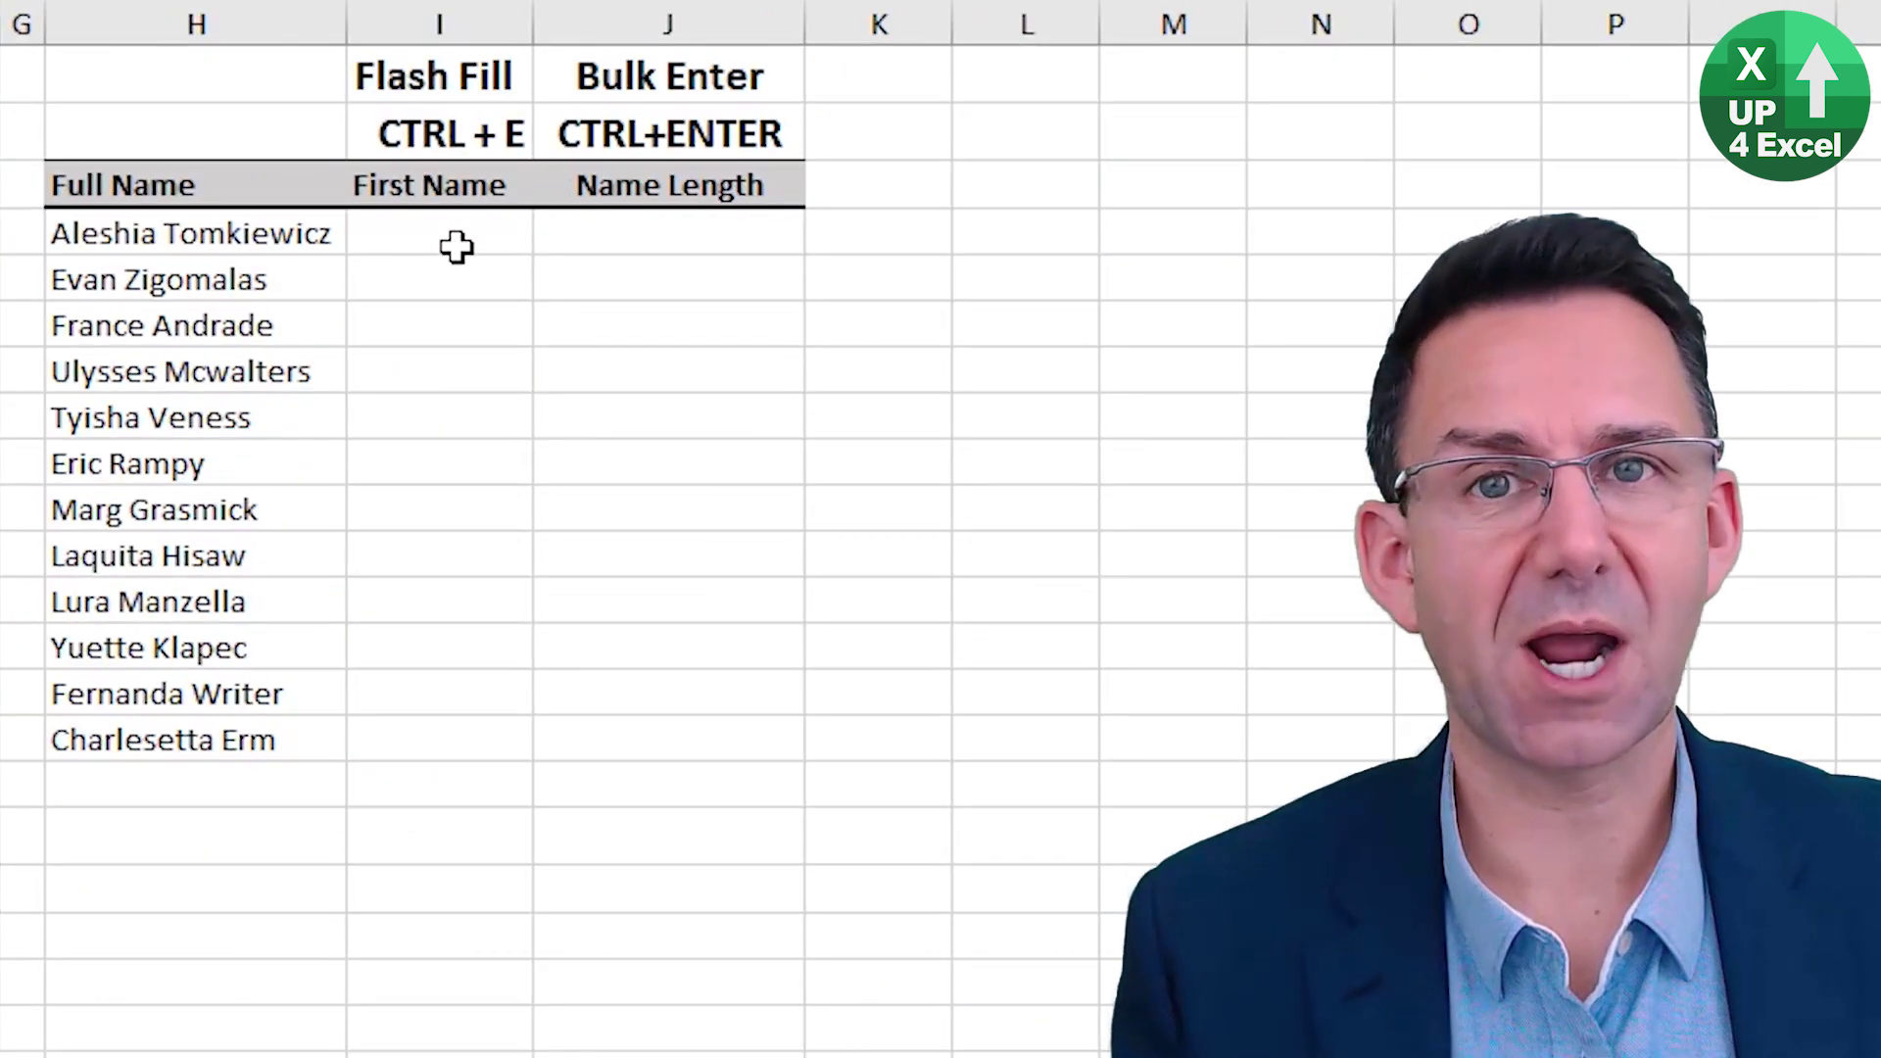
Type 'Aleshia' in I4 and Flash Fill the remaining first names through Charlesetta.
click(453, 235)
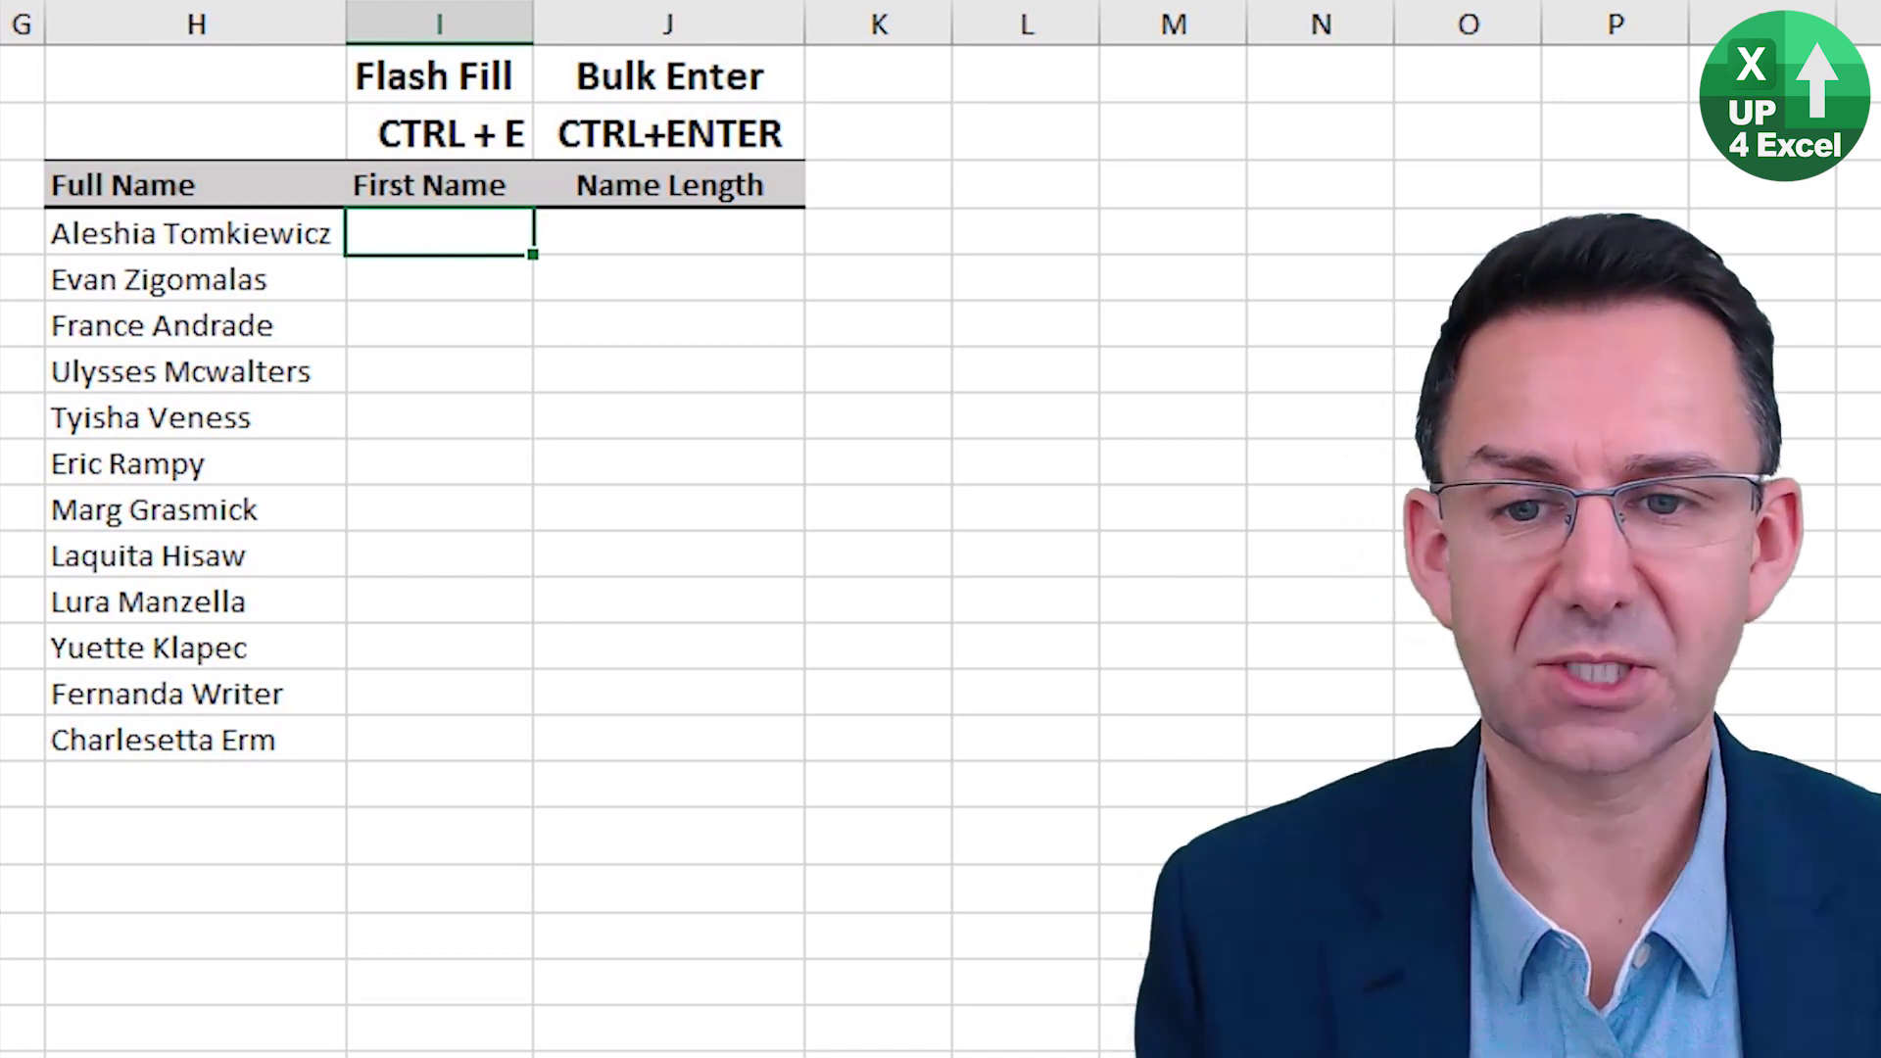
text(A)
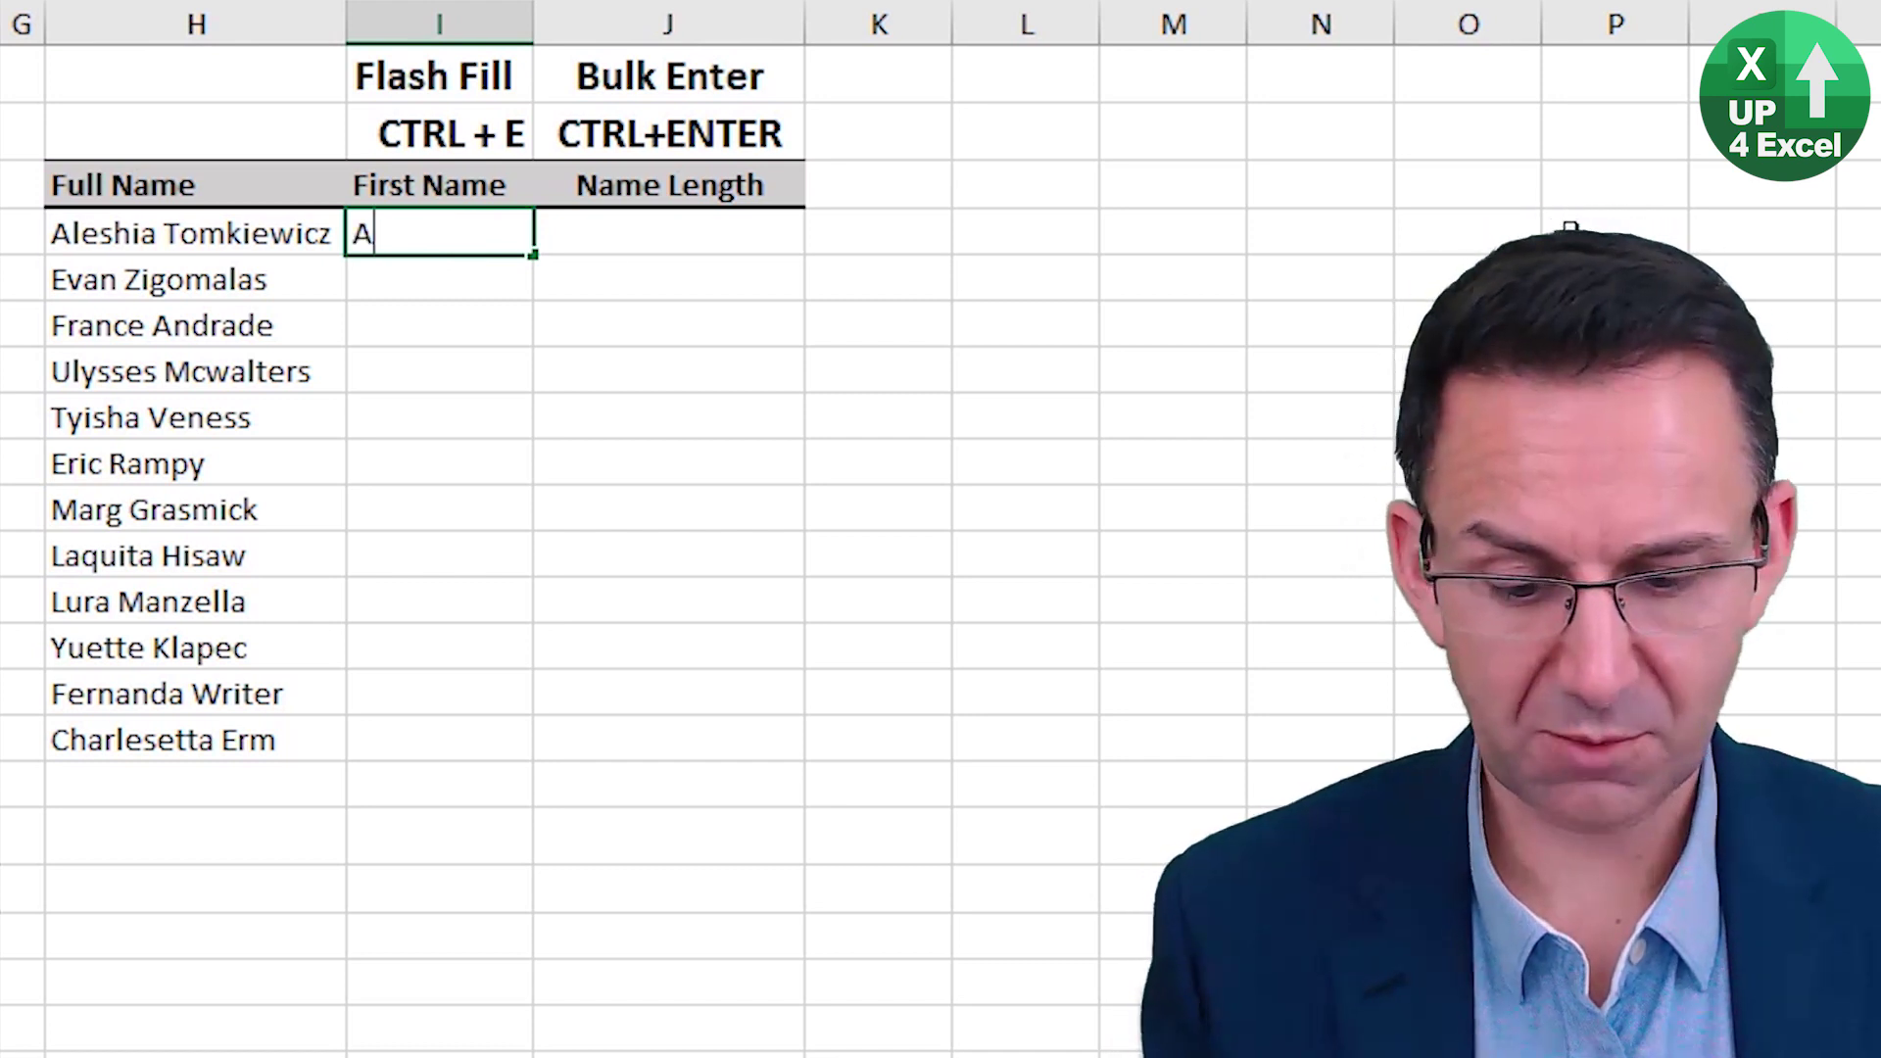
text(les)
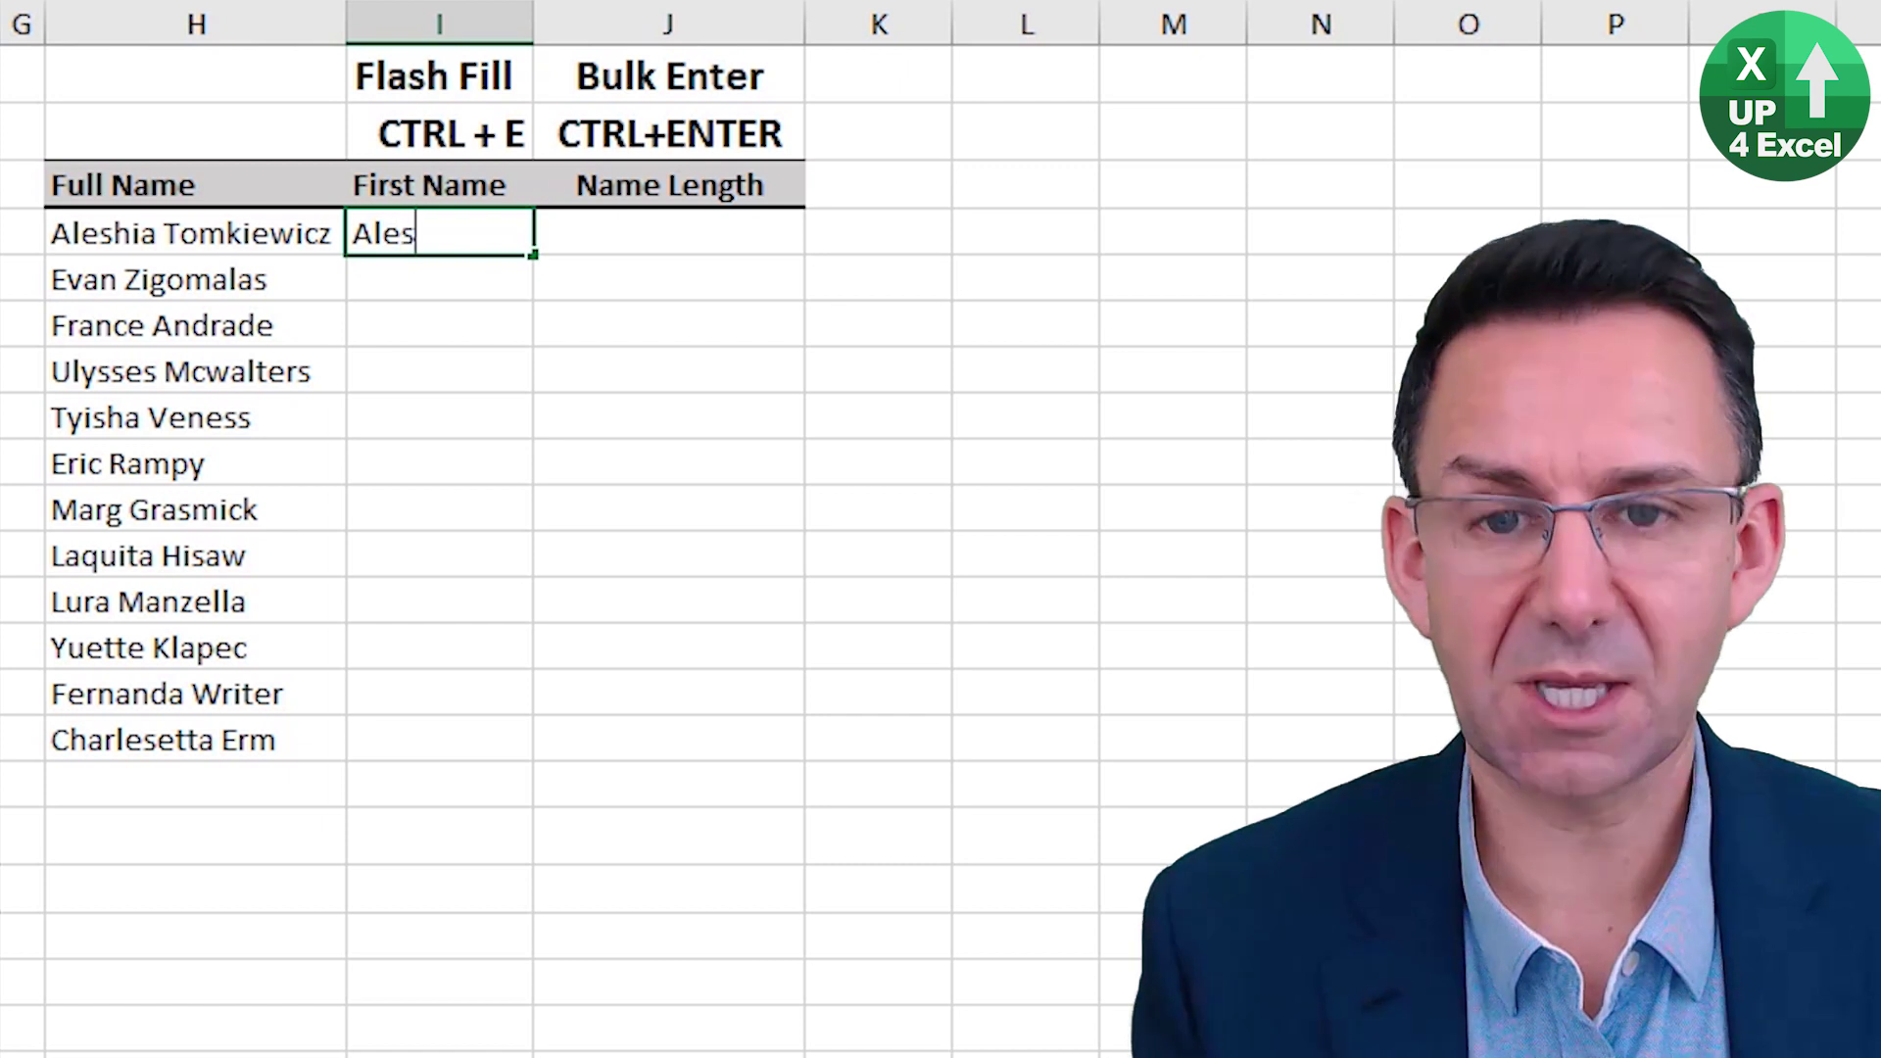
text(hia)
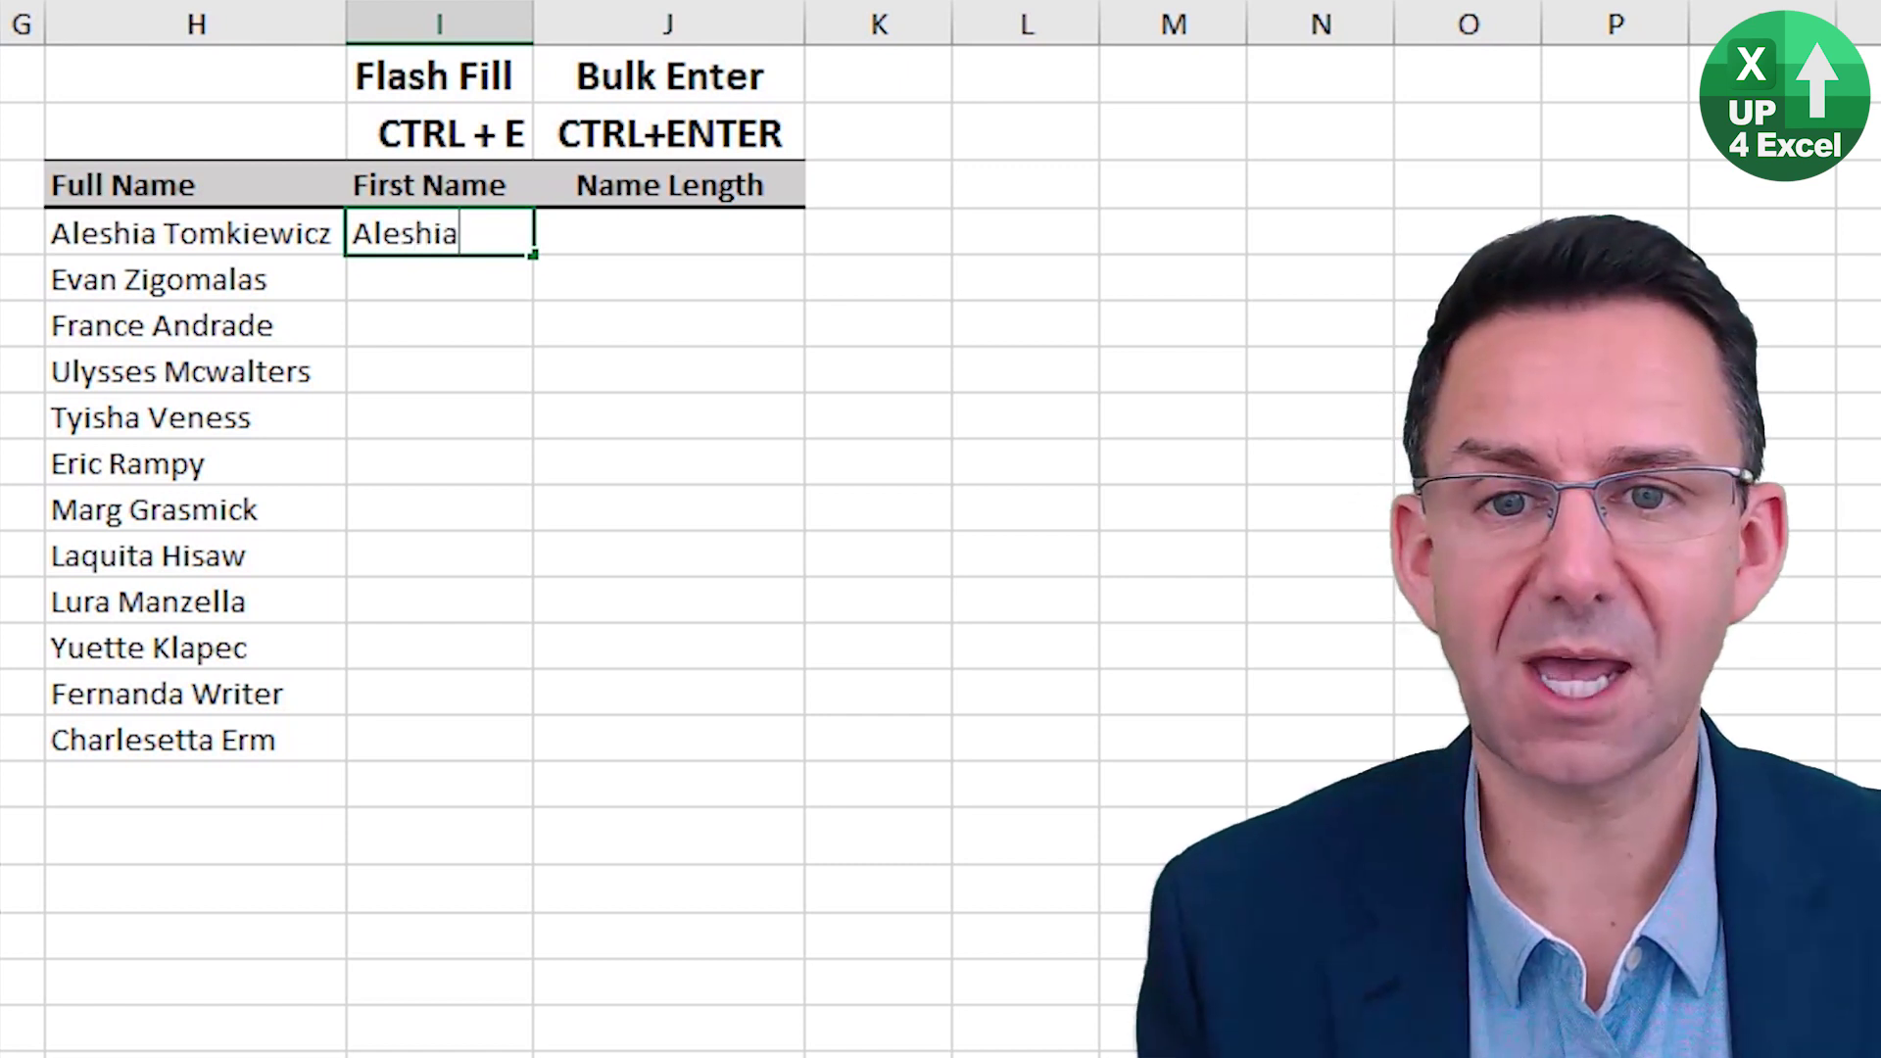
key(Return)
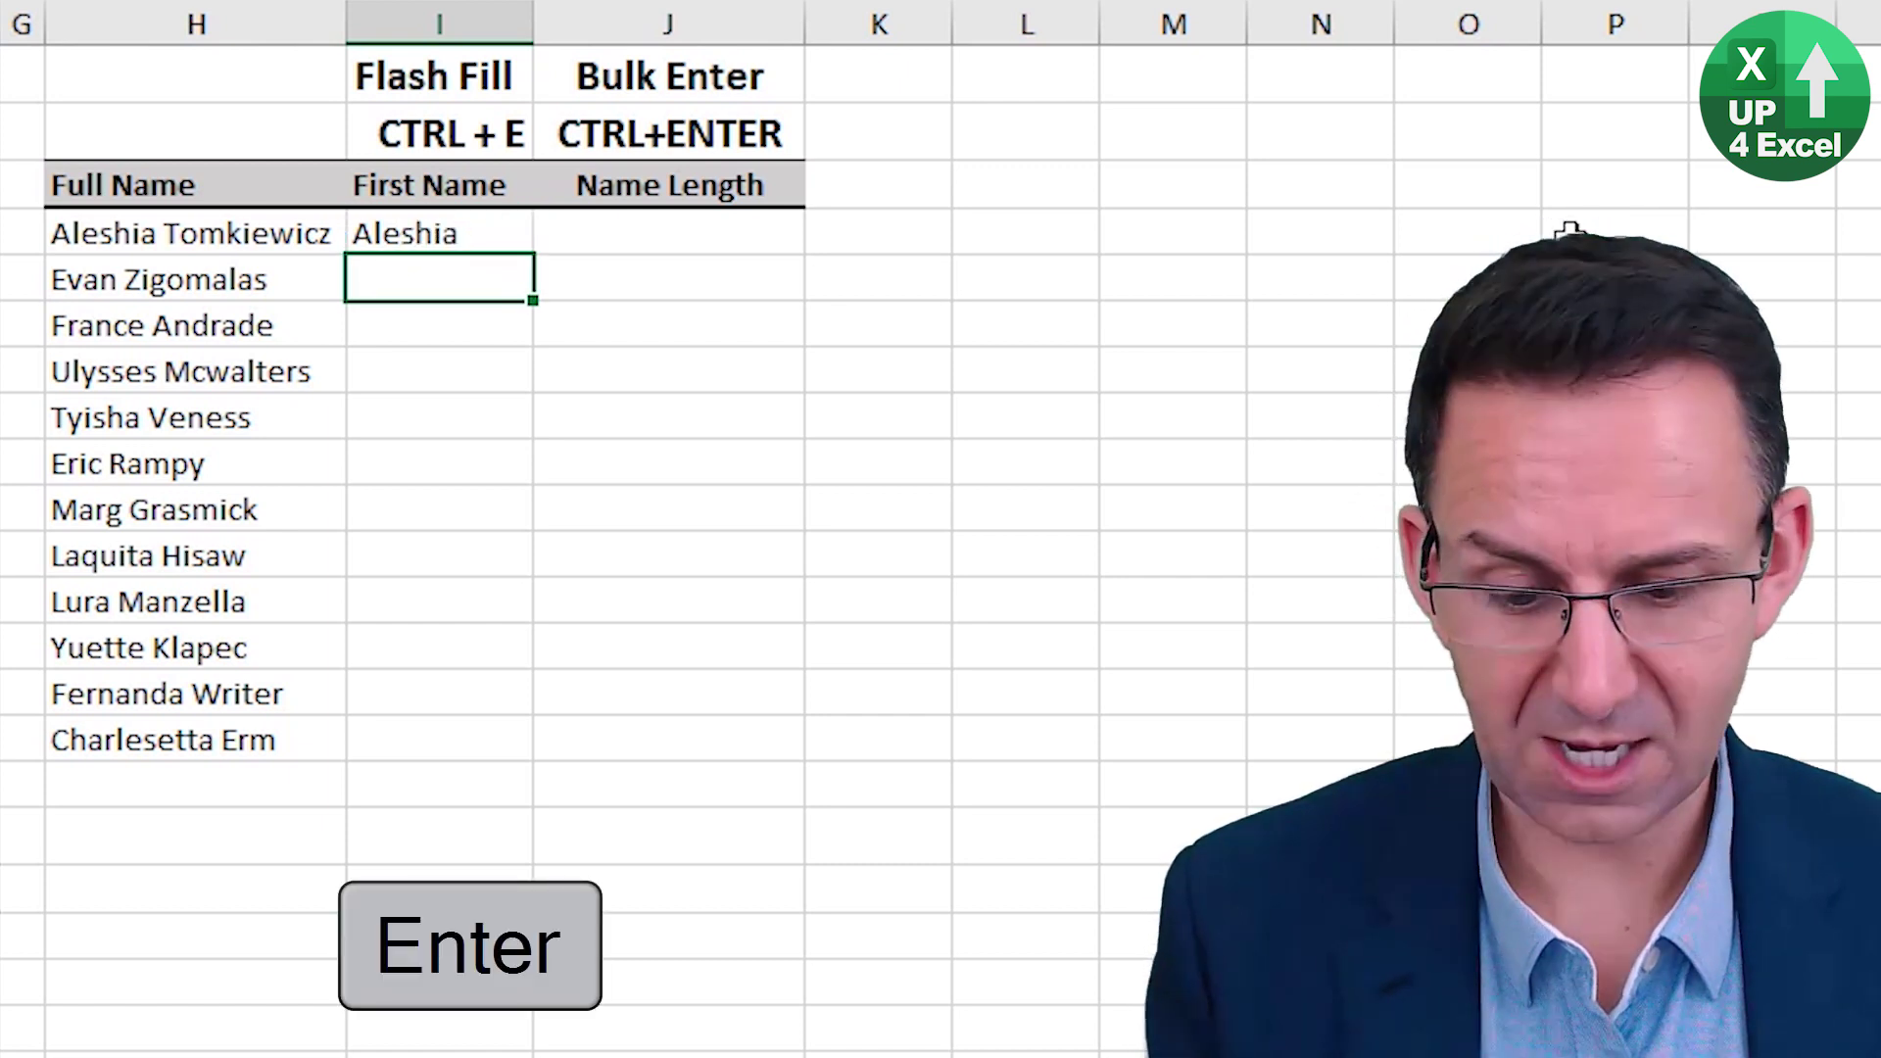
key(ctrl+e)
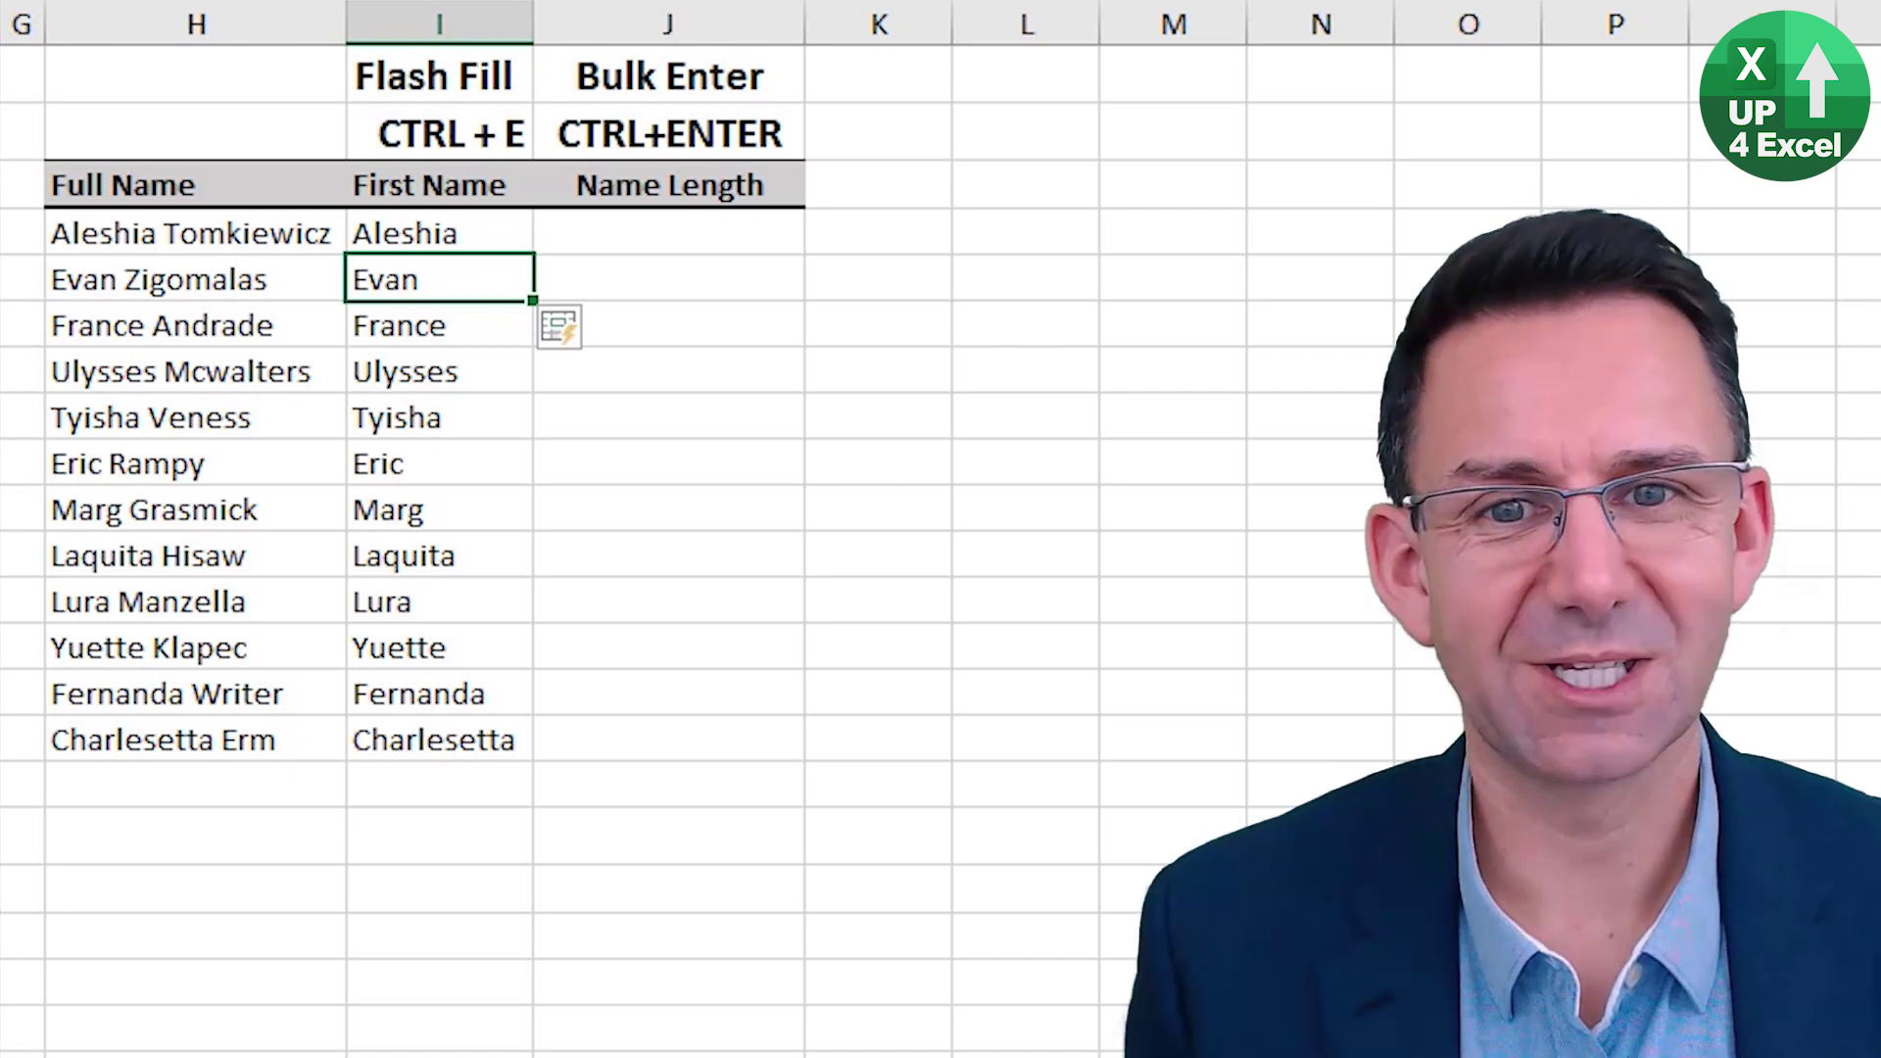
key(Up)
key(Right)
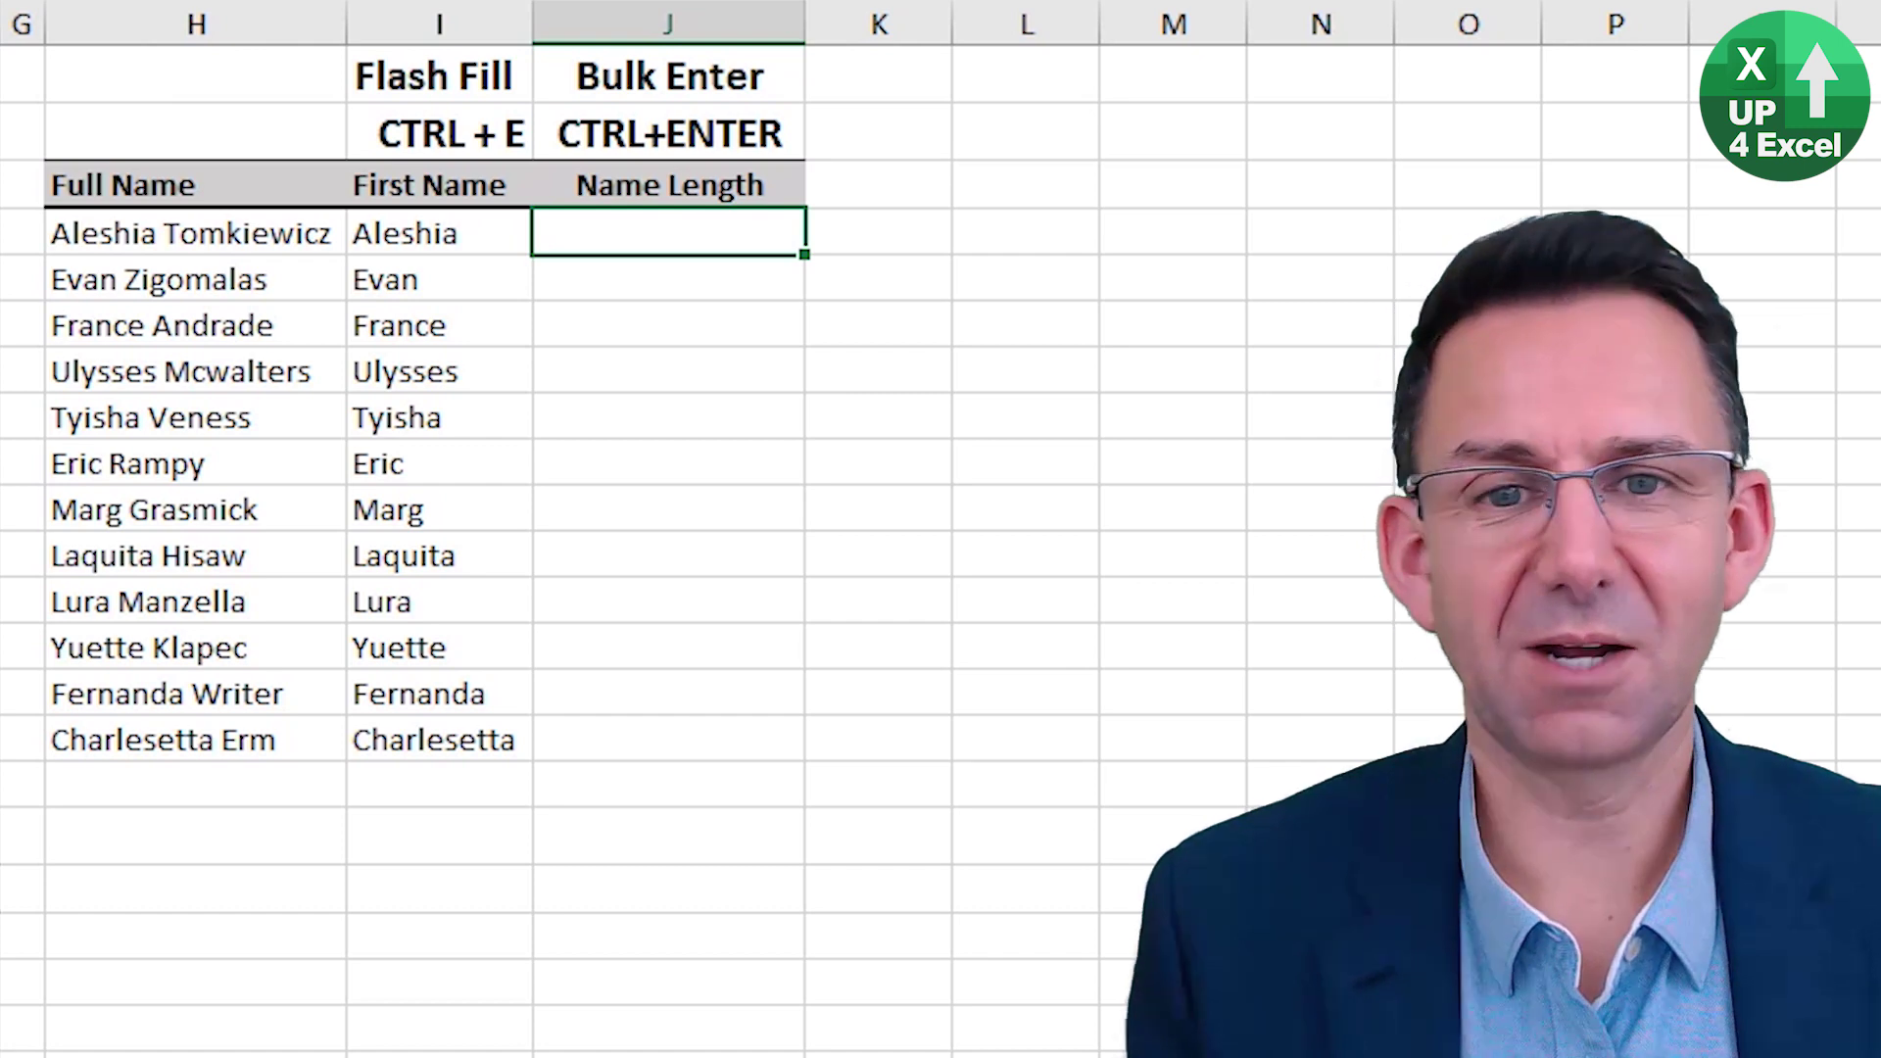
Enter =LEN(I4) into all Name Length cells J4:J15 at once.
key(shift+Down)
key(shift+Down)
key(shift+Down)
key(shift+Down)
key(shift+Down)
key(shift+Down)
key(shift+Down)
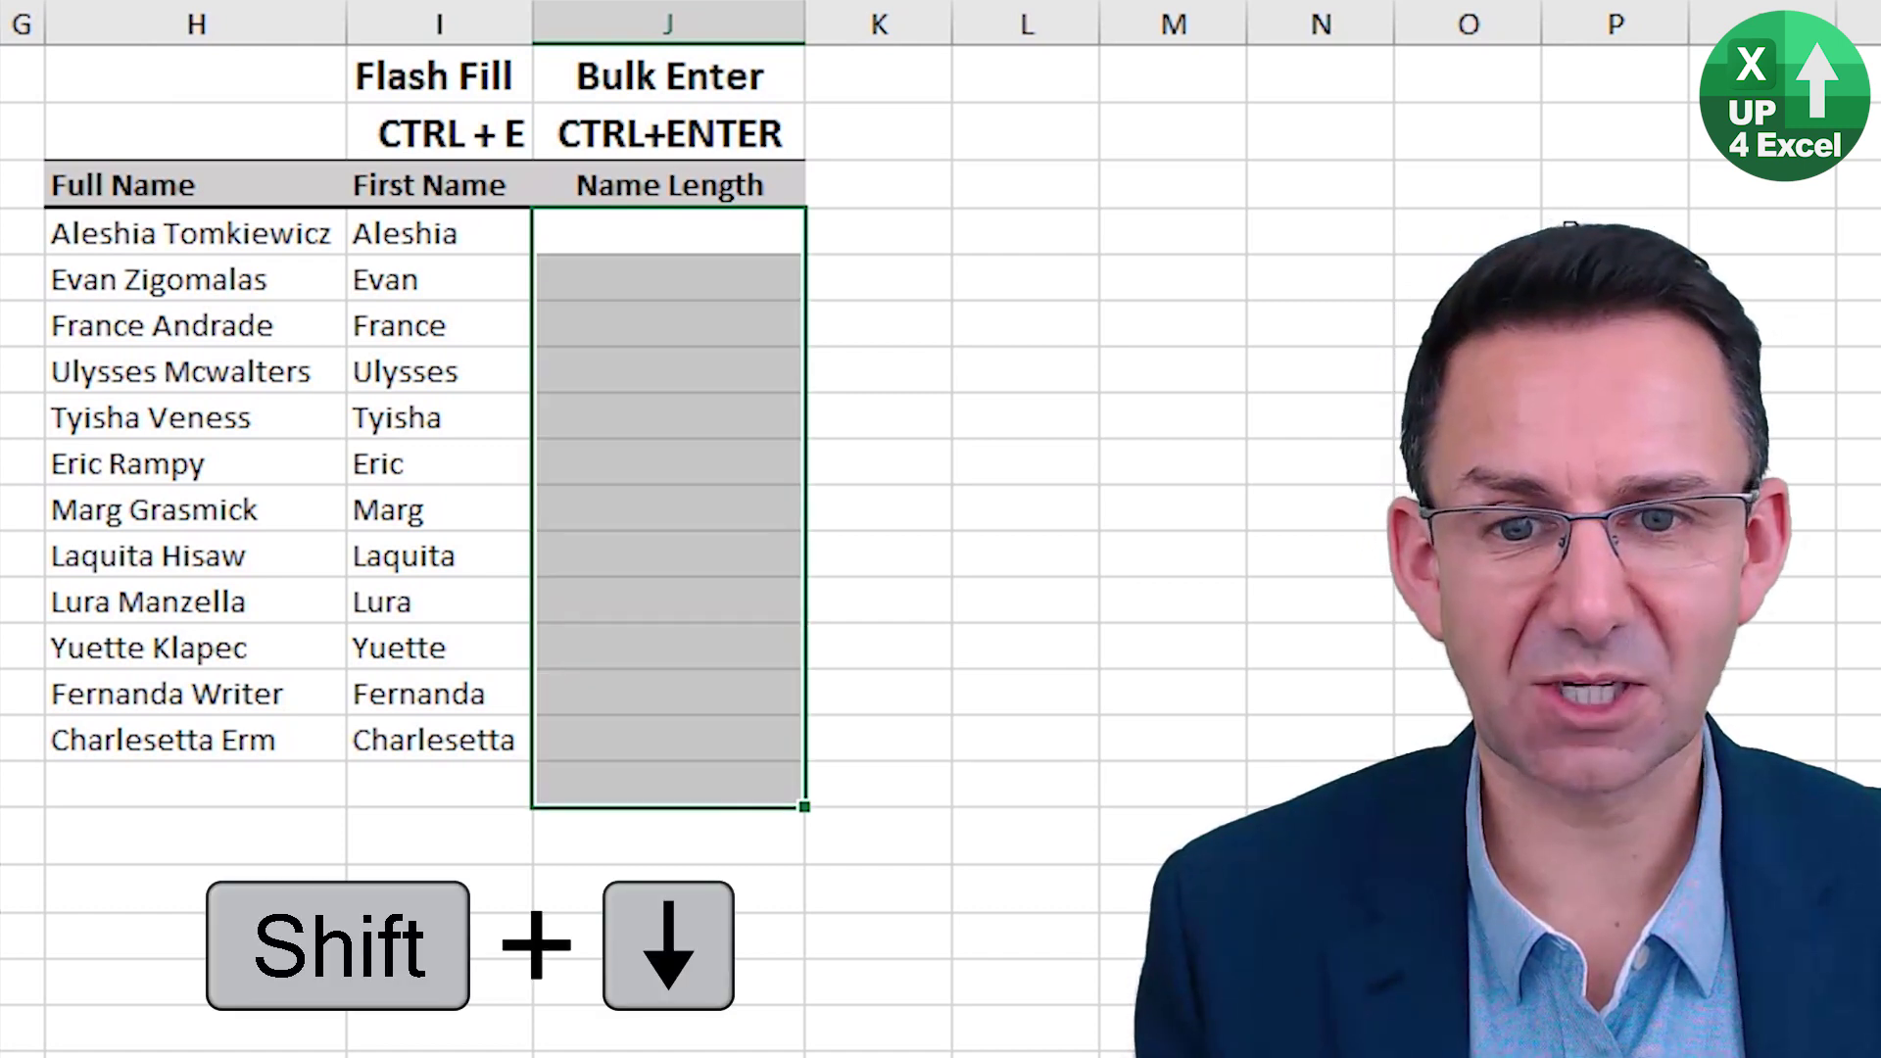
key(shift+Up)
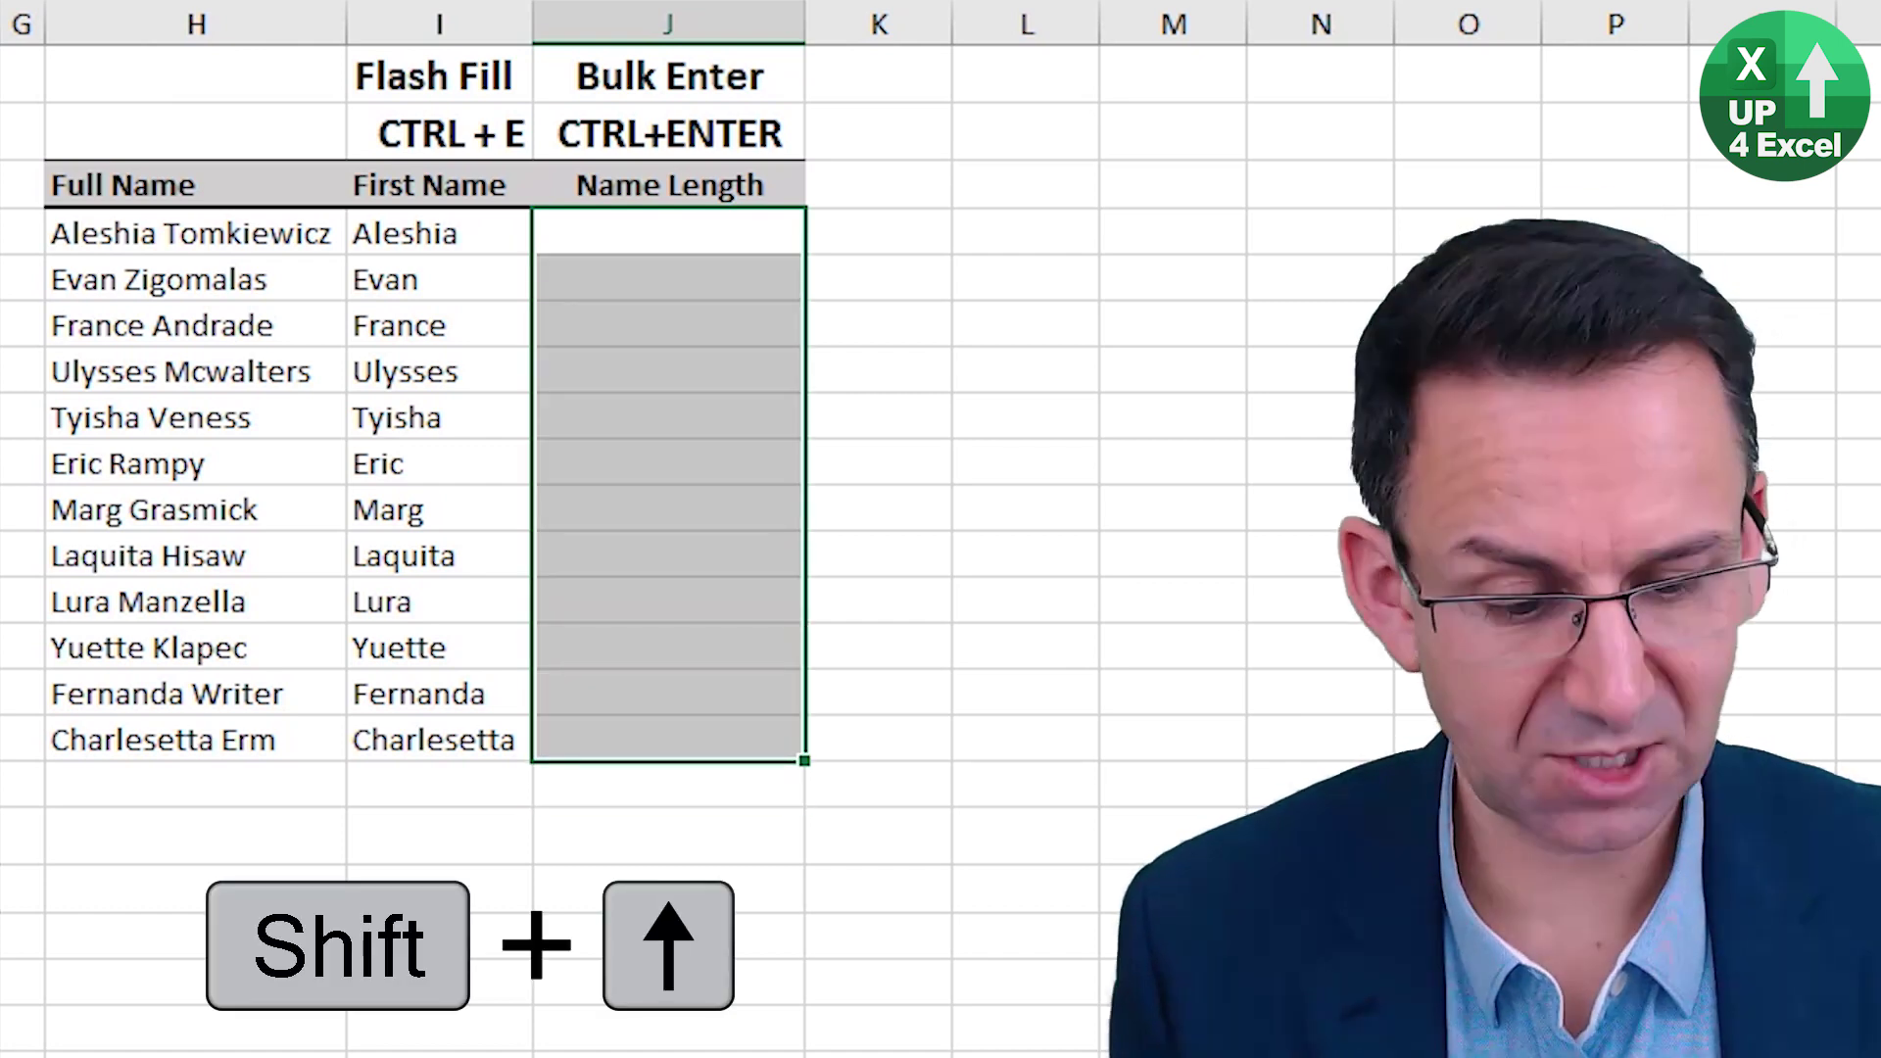
text(=len()
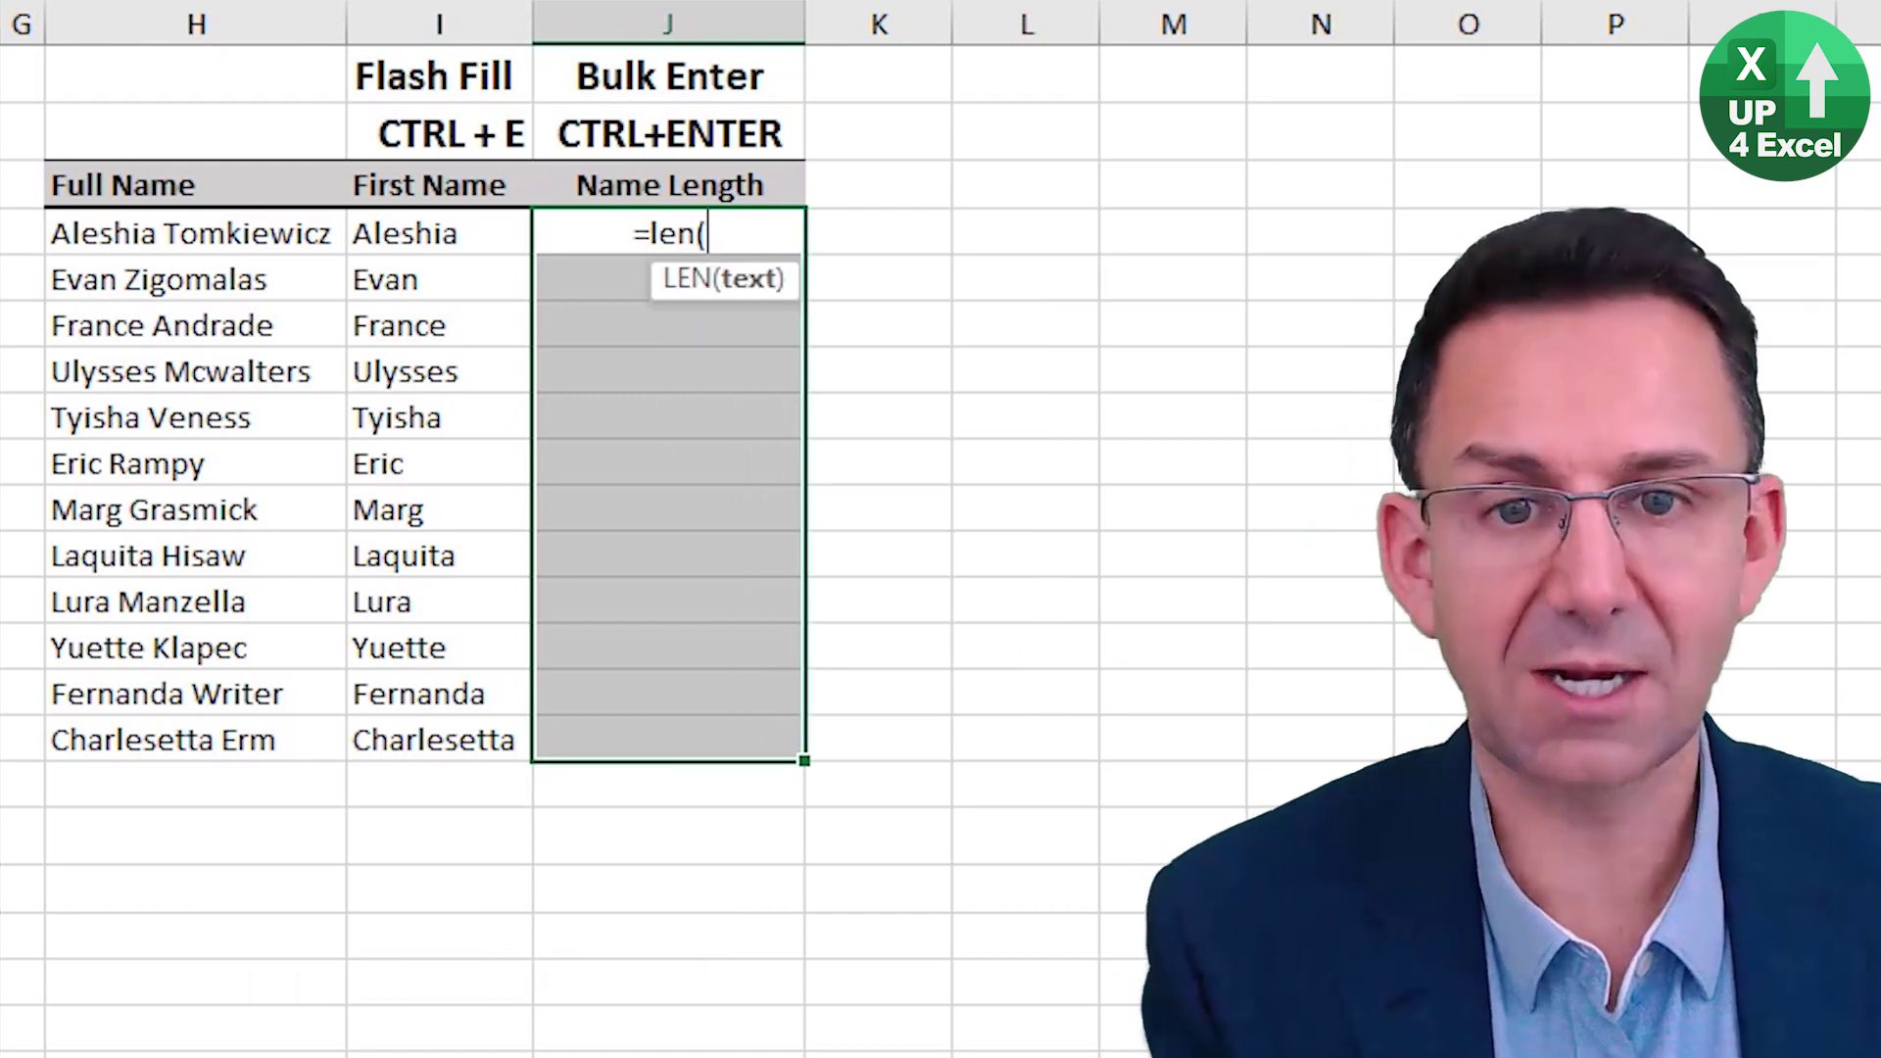
key(Left)
text())
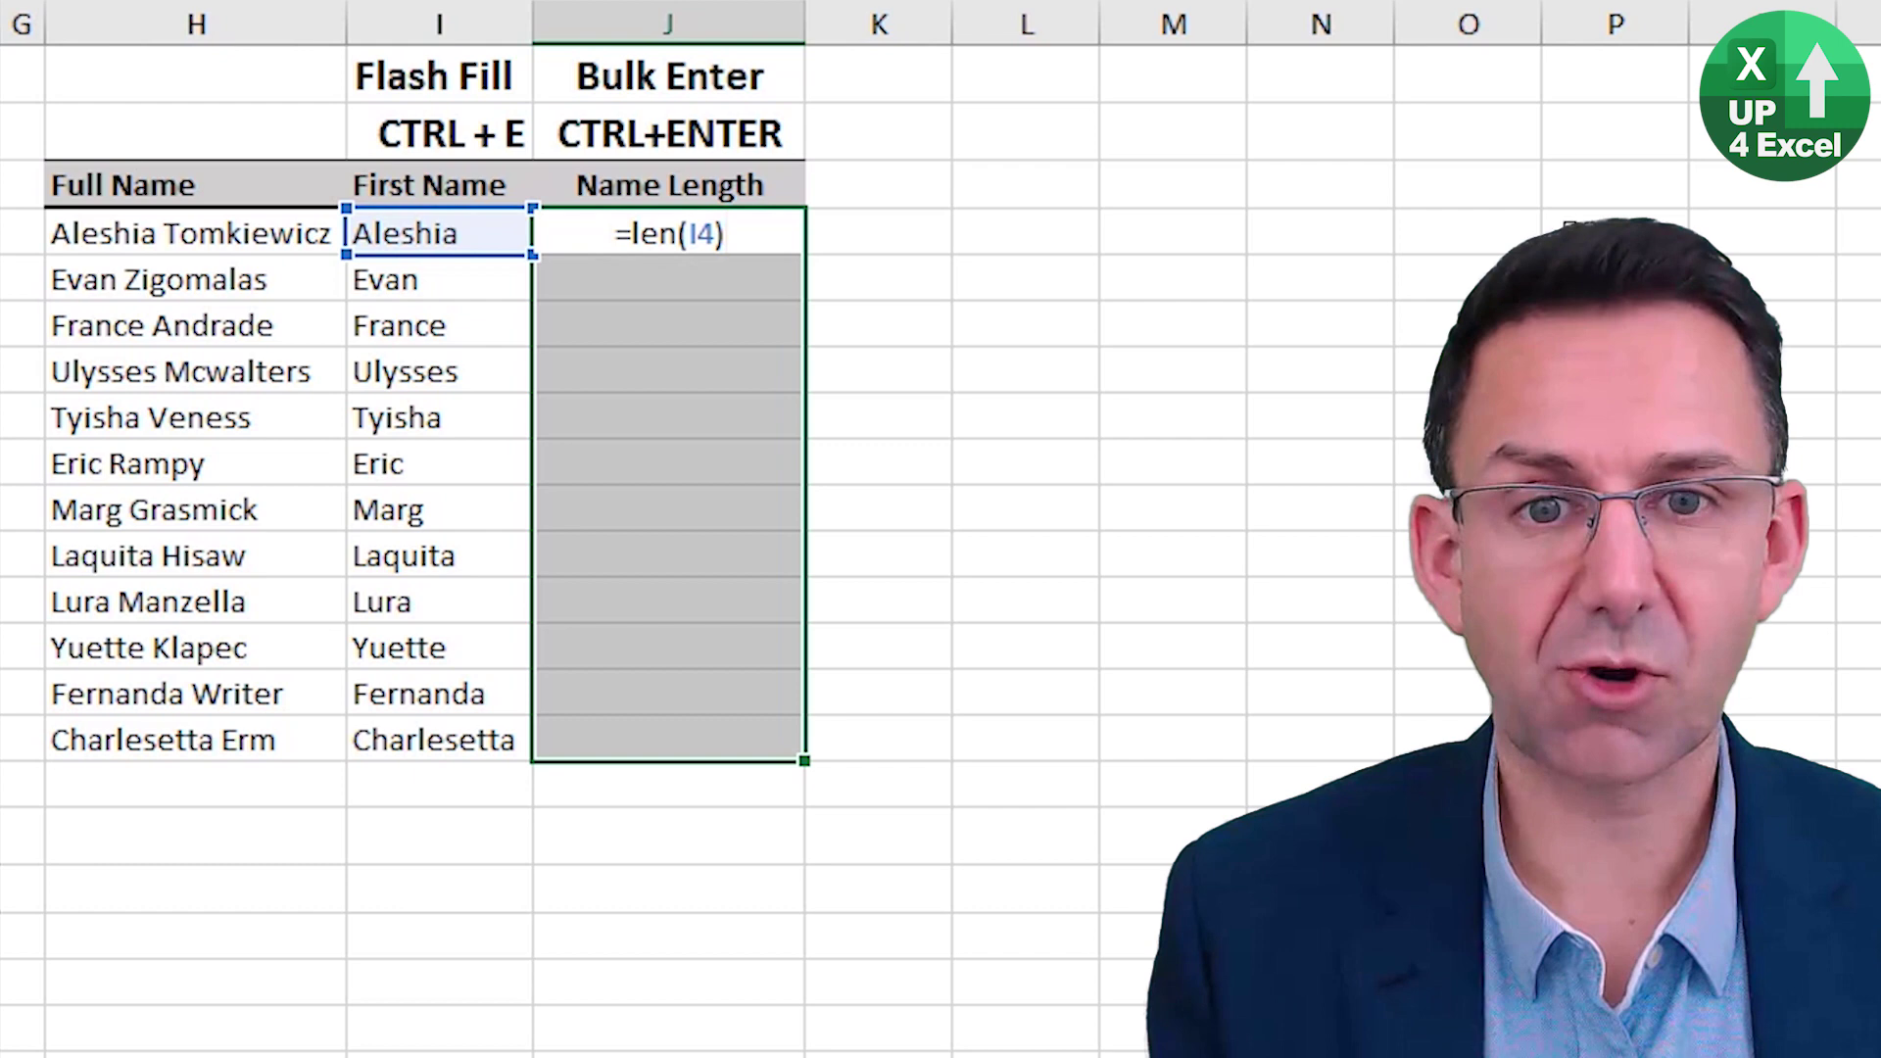
key(ctrl+Return)
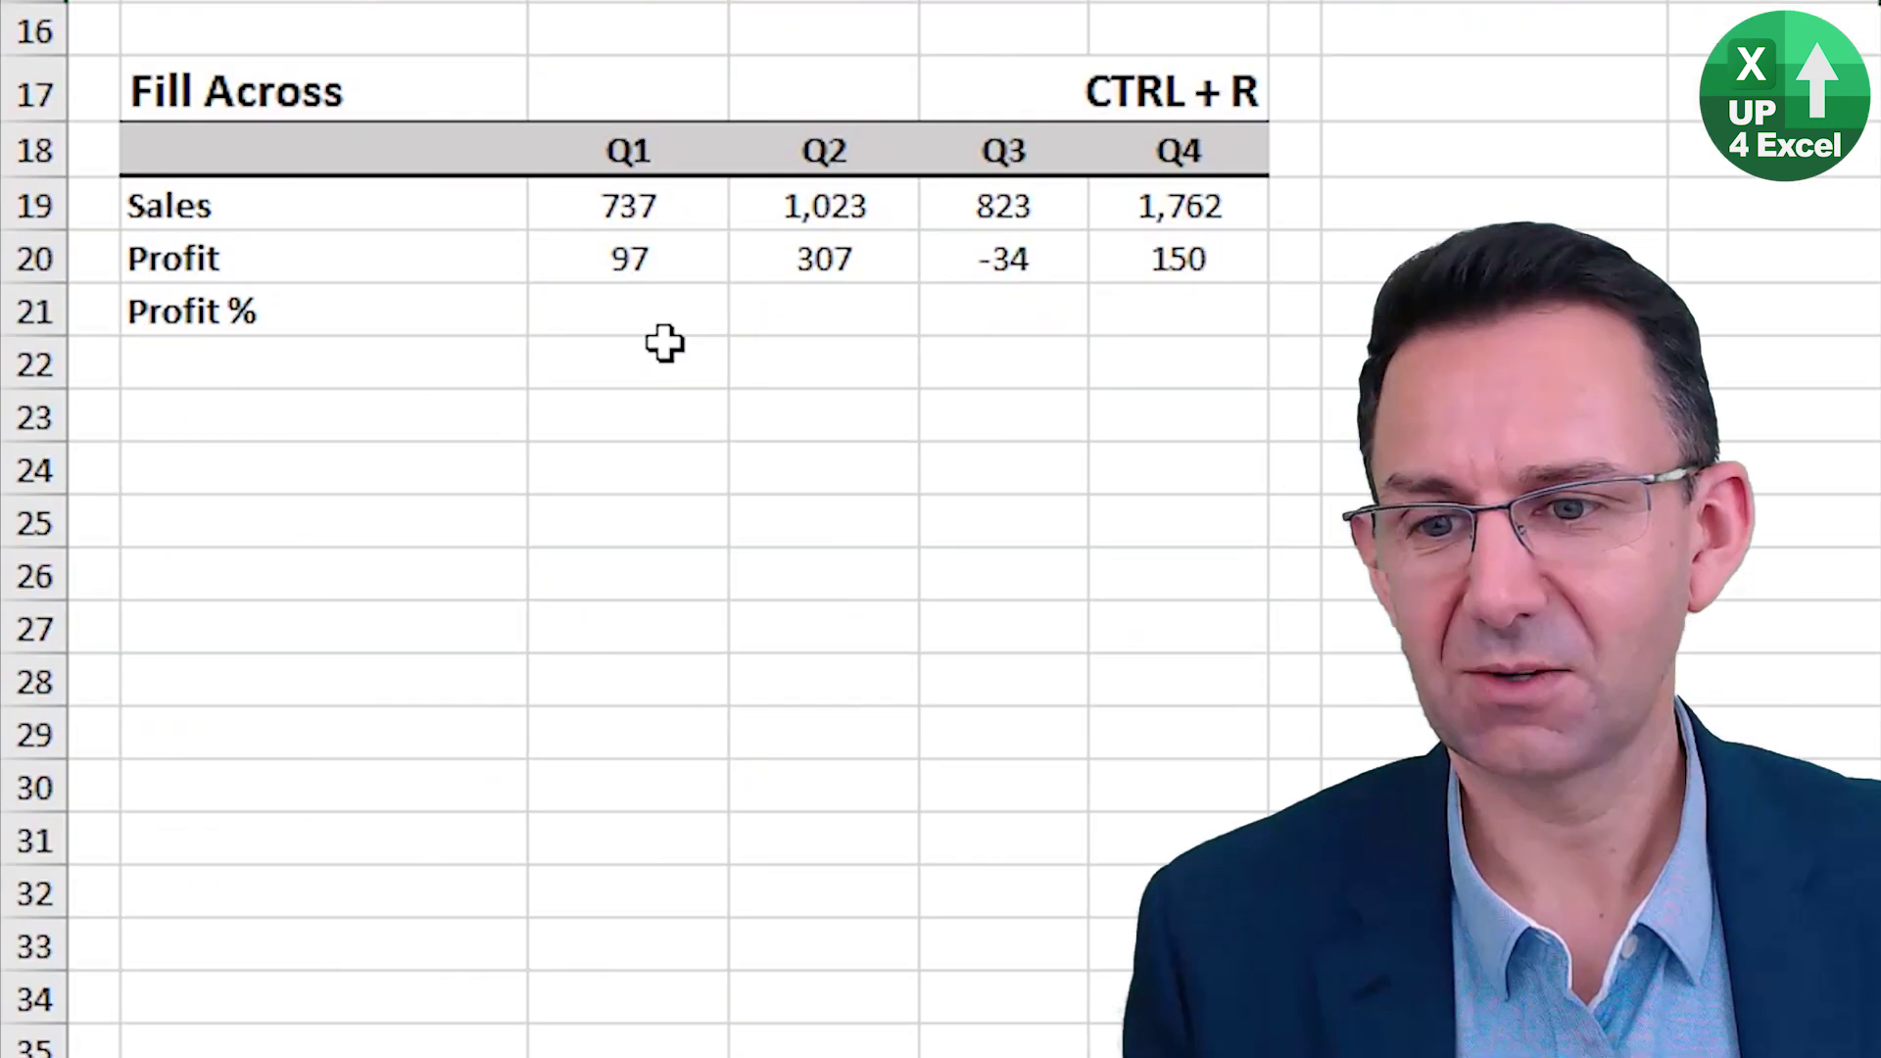
Enter =C20/C19 in C21 and fill it right through F21 with Ctrl+R.
click(642, 311)
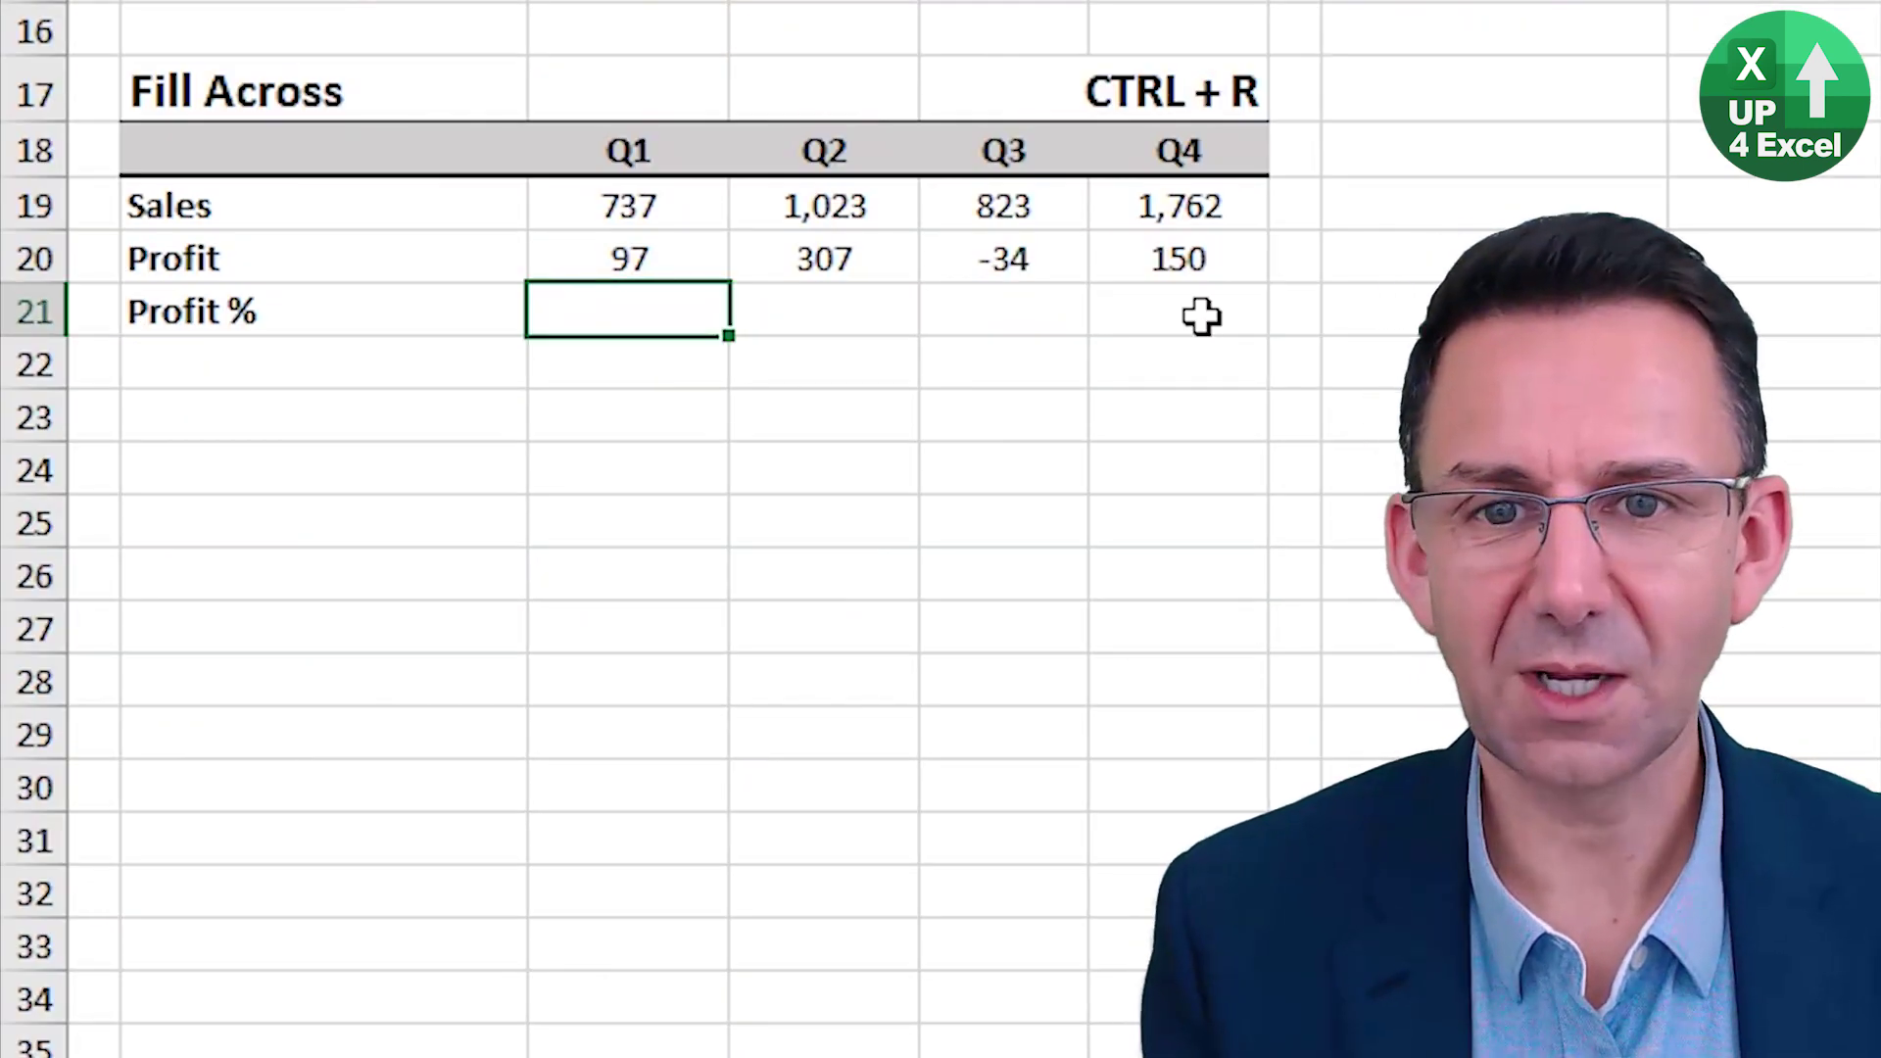
text(=)
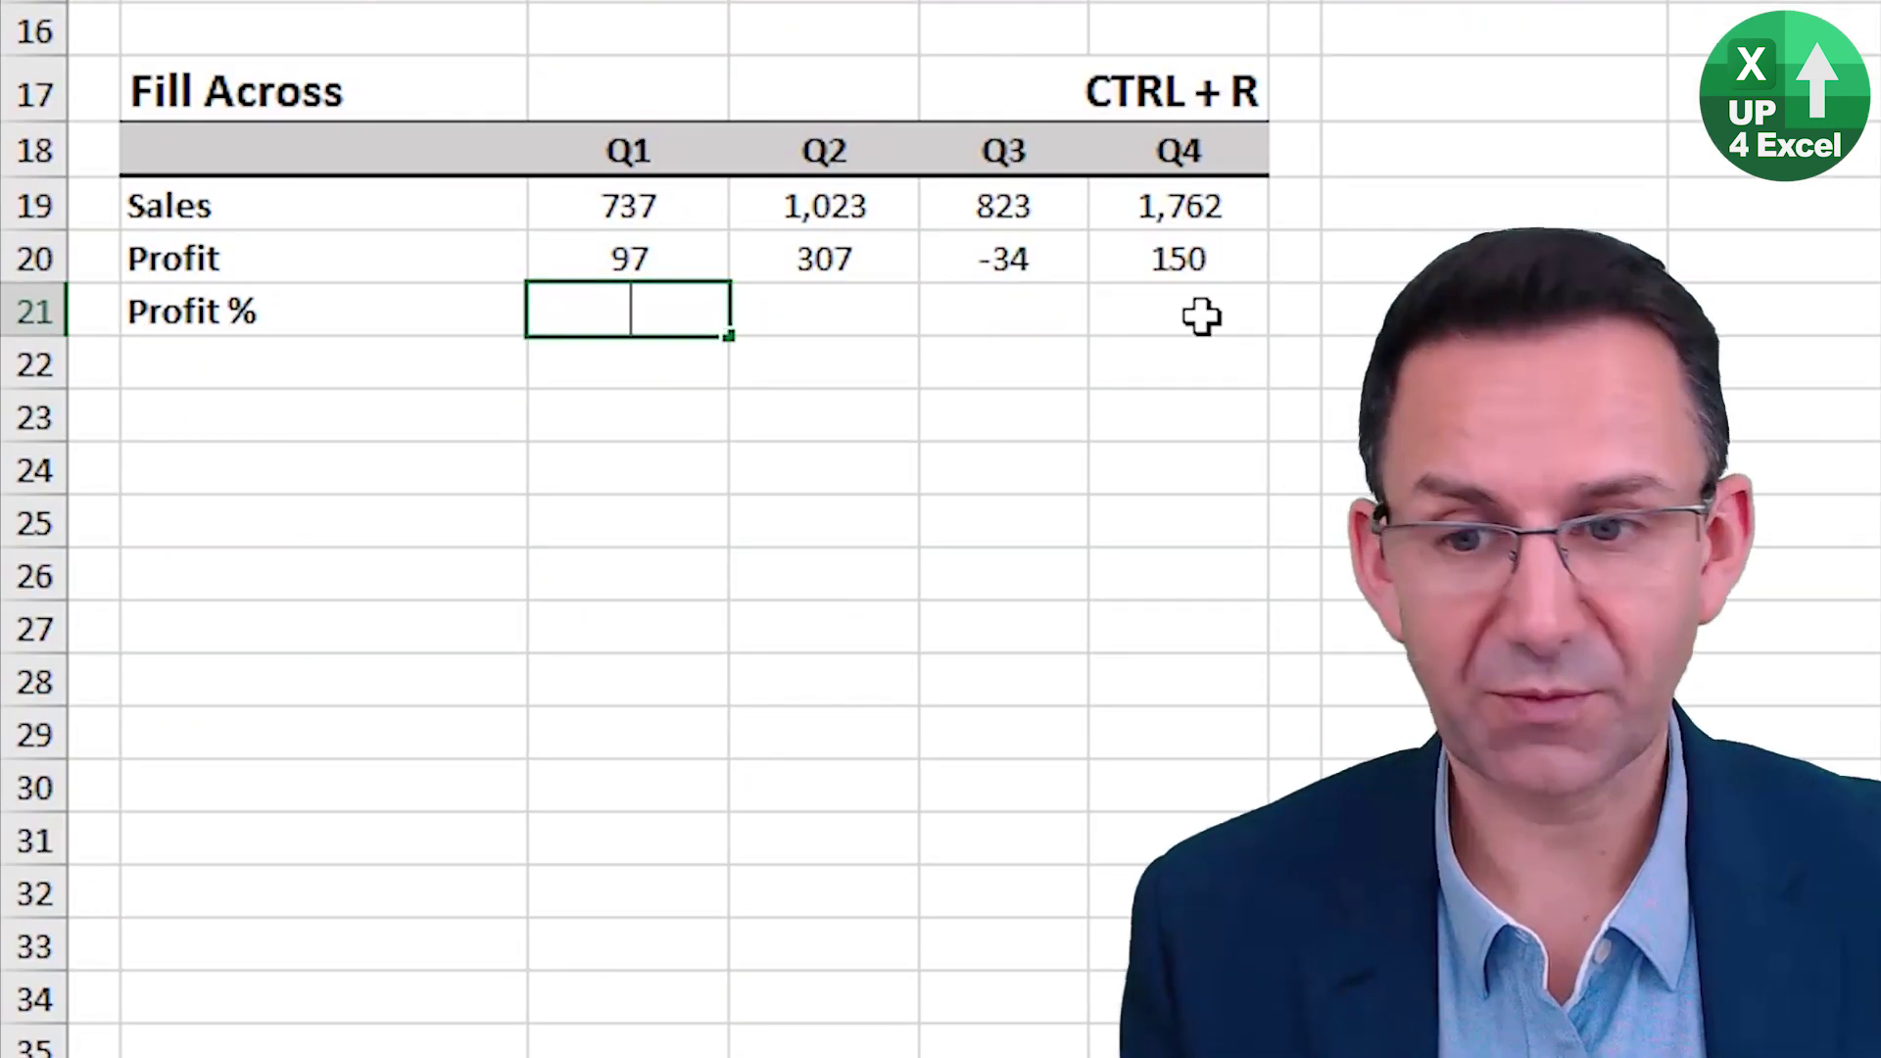
key(Up)
text(/)
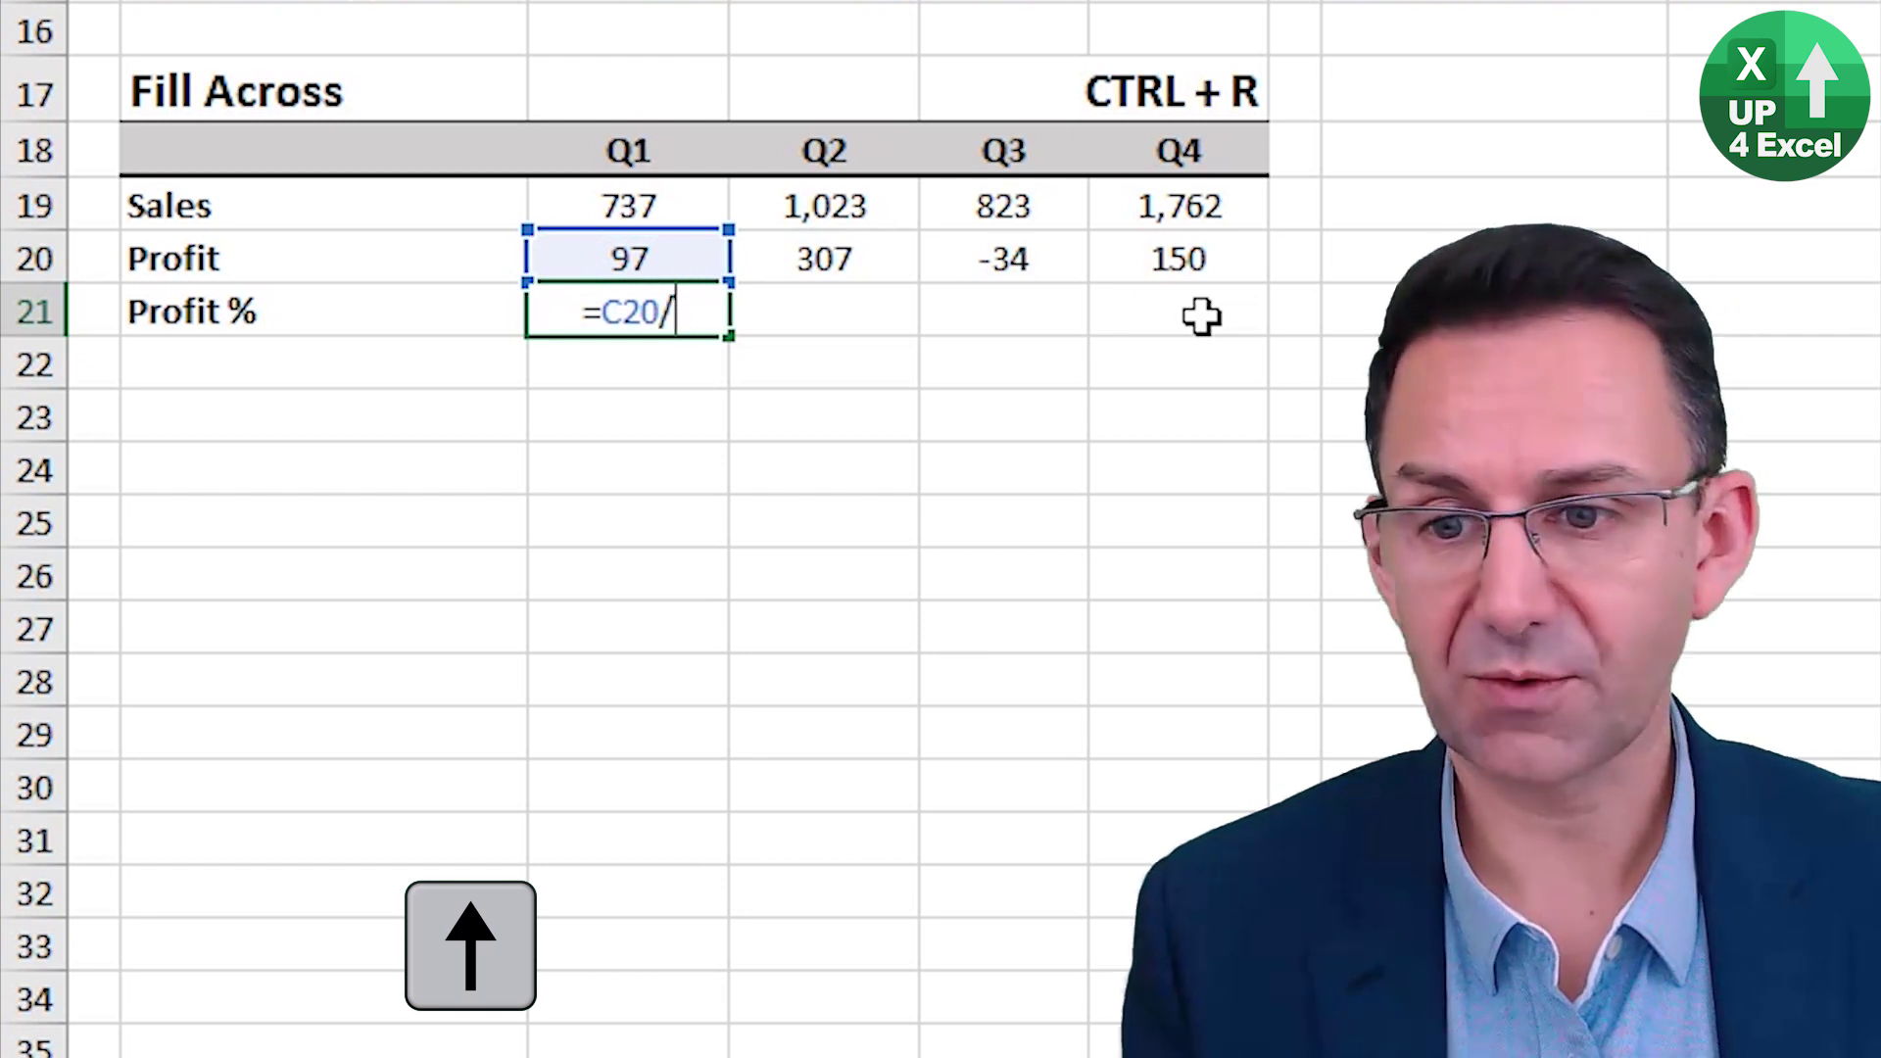
key(Up)
key(Up)
key(Return)
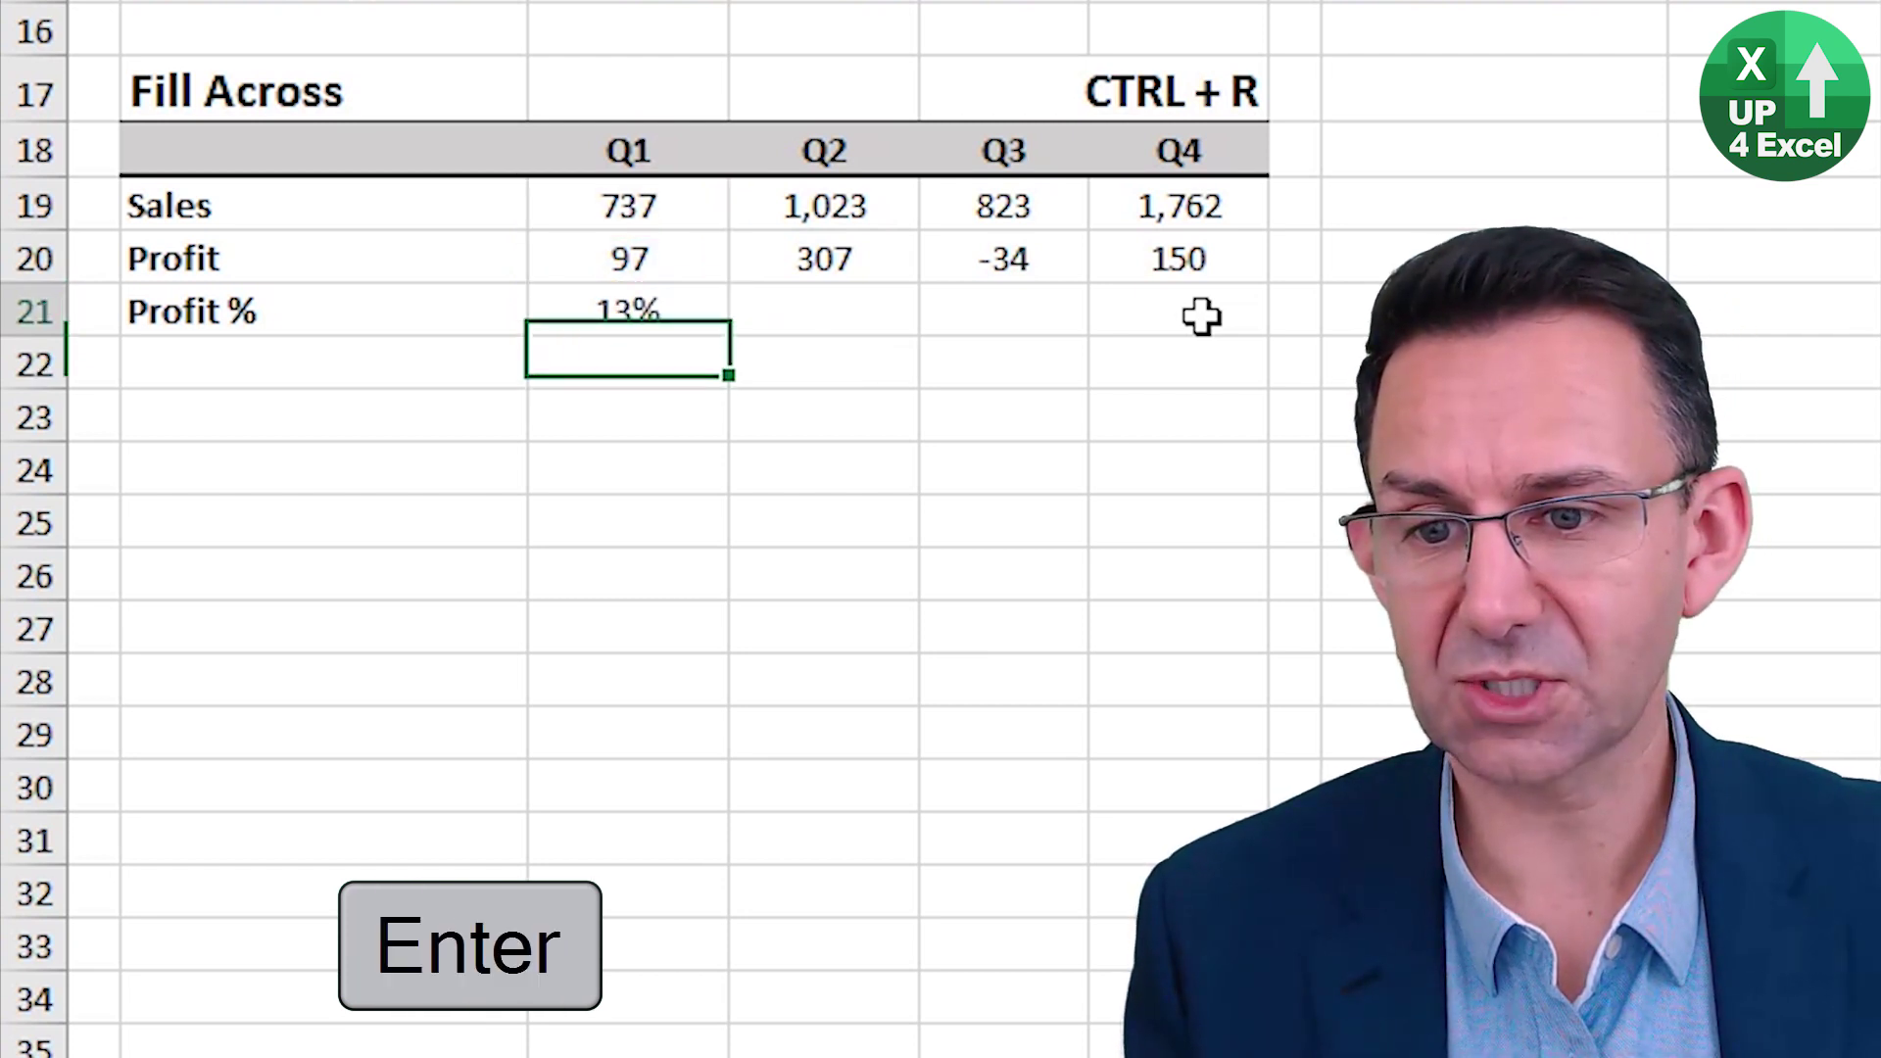
key(Up)
key(shift+Right)
key(shift+Right)
key(shift+Right)
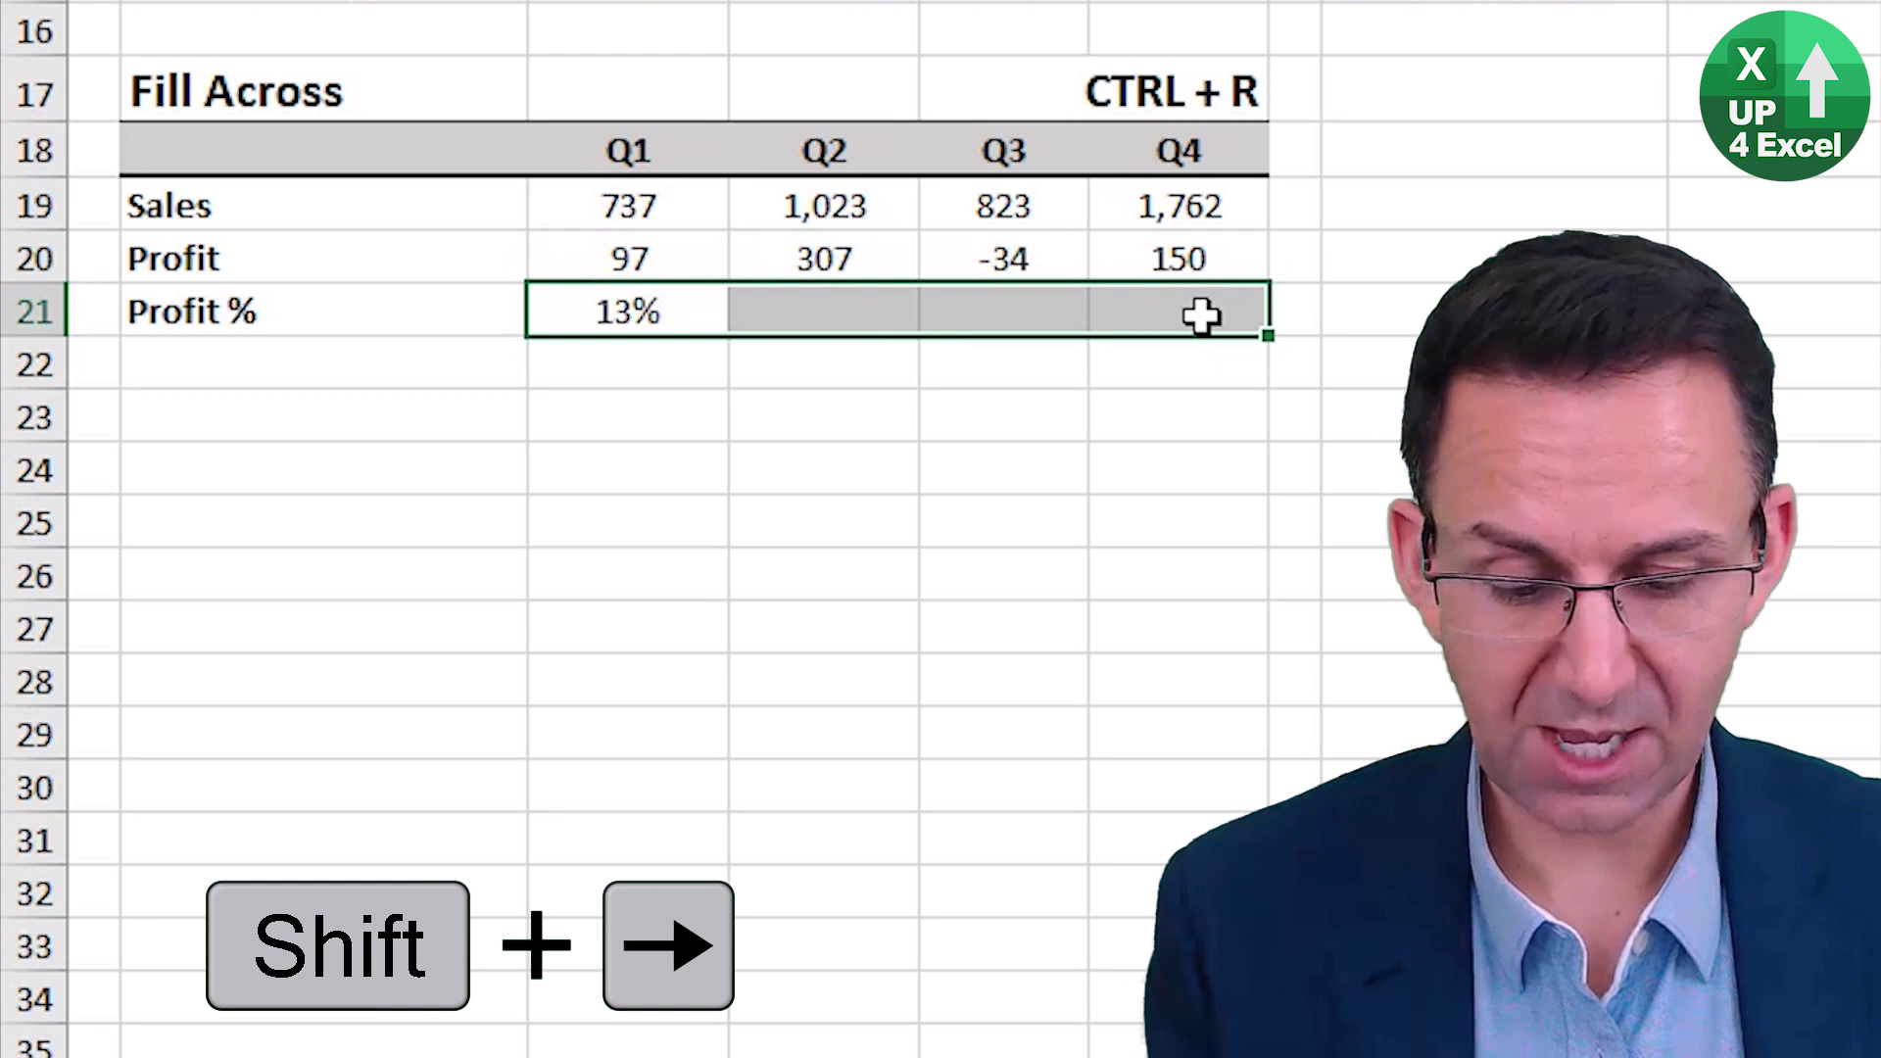
key(ctrl+r)
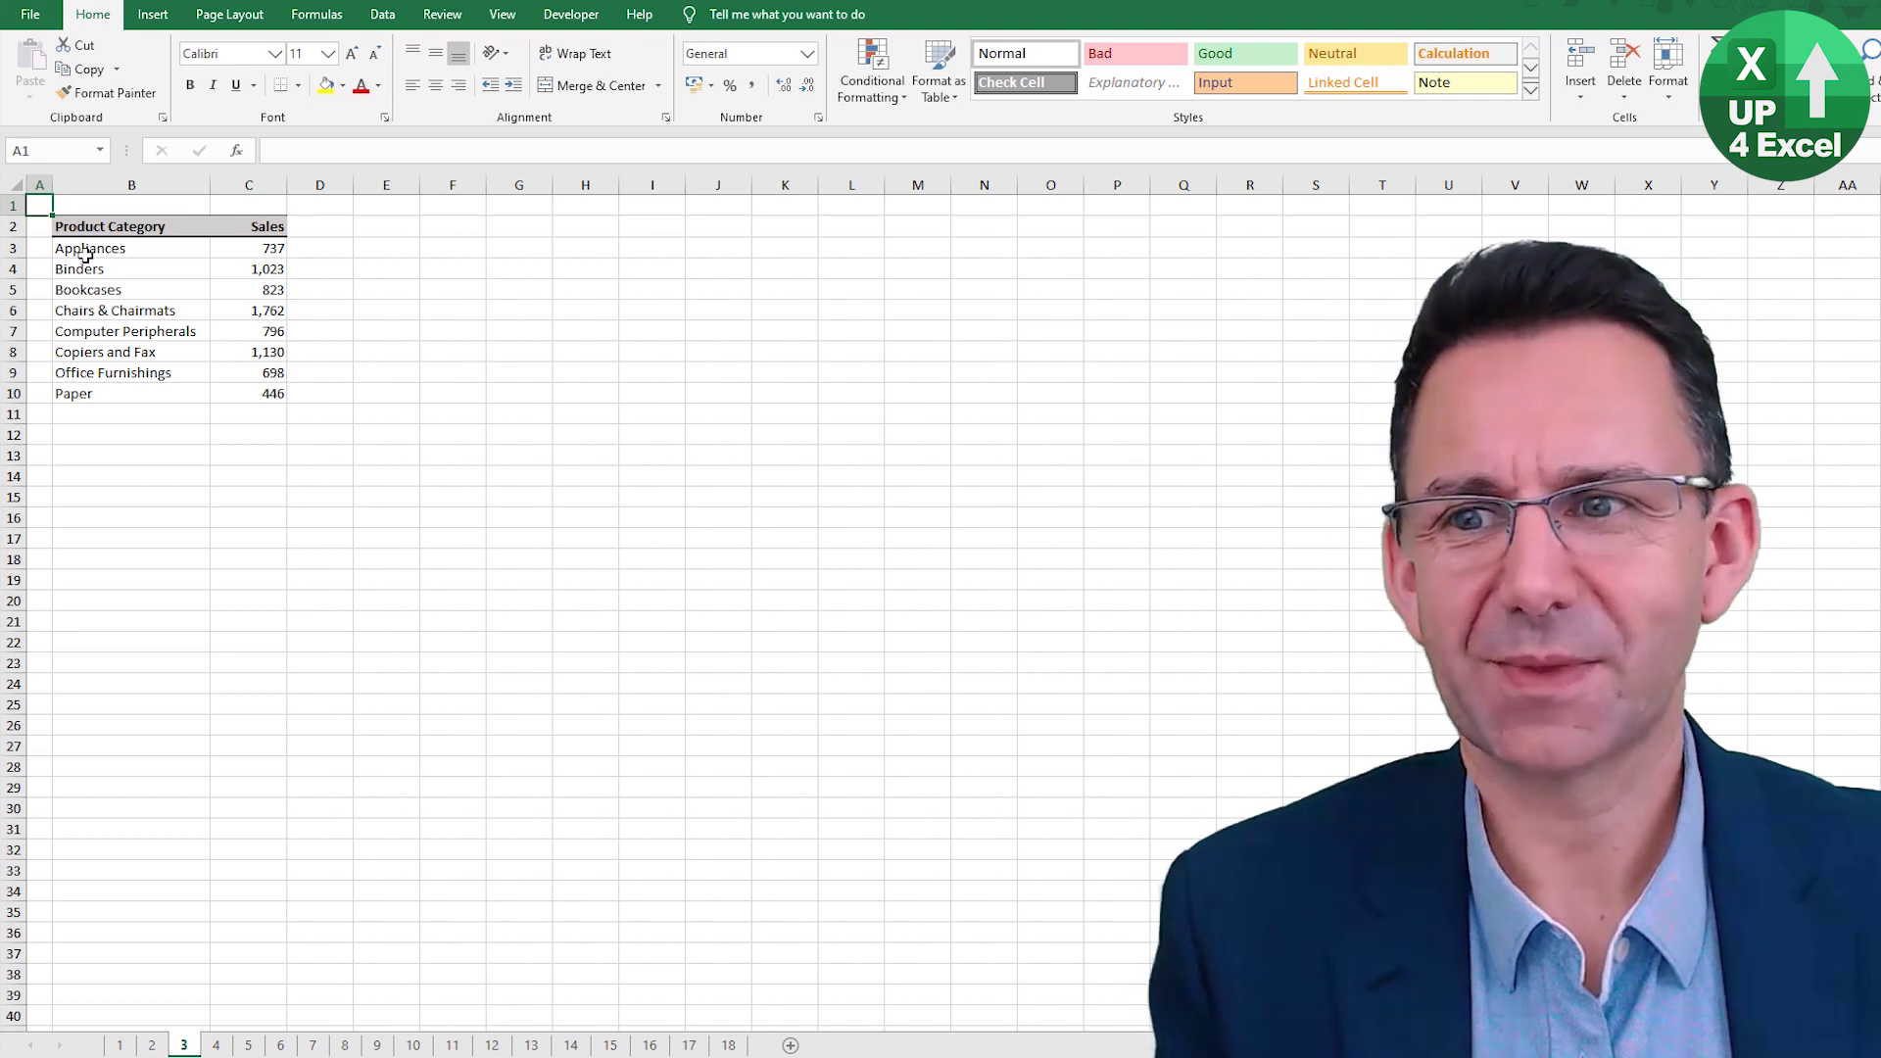
Insert an embedded Sales column chart with Alt+F1 and place it below the data.
drag(92, 225, 264, 391)
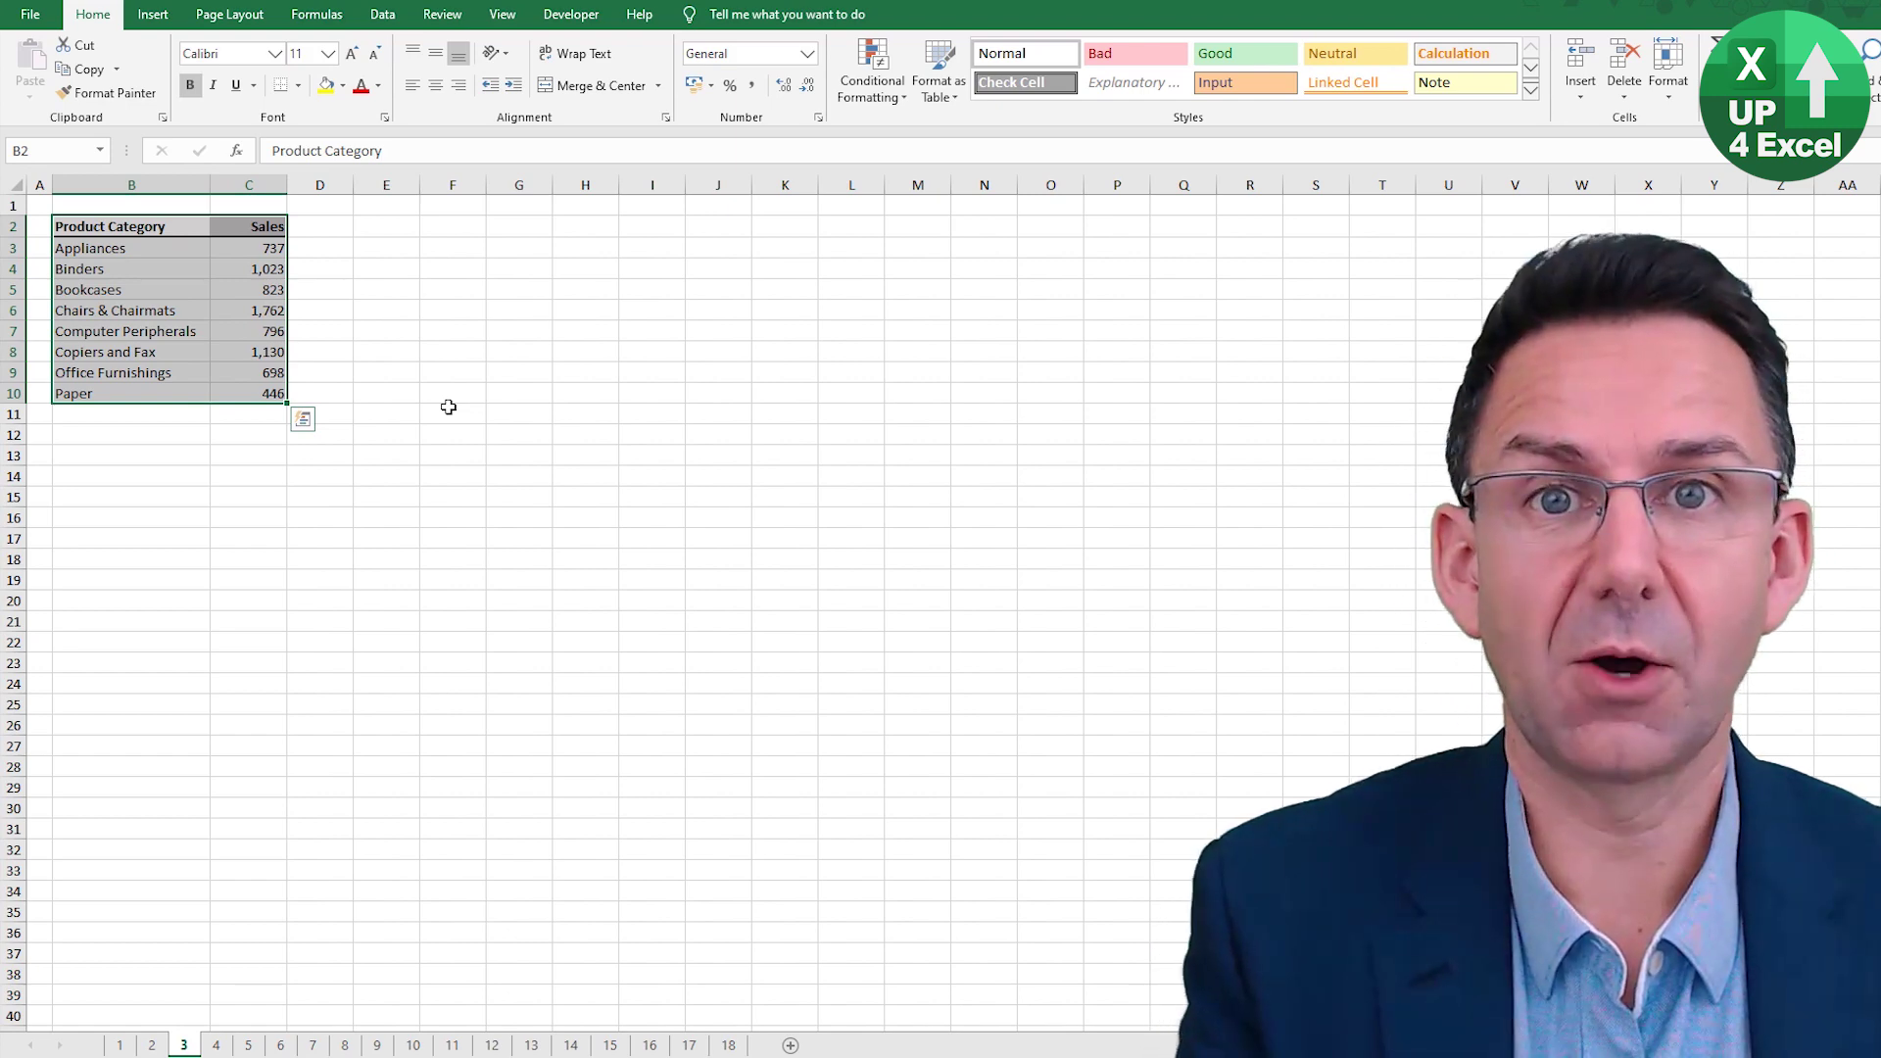
key(alt+F1)
mouse_move(787, 484)
mouse_down()
mouse_move(364, 483)
mouse_move(188, 453)
mouse_up()
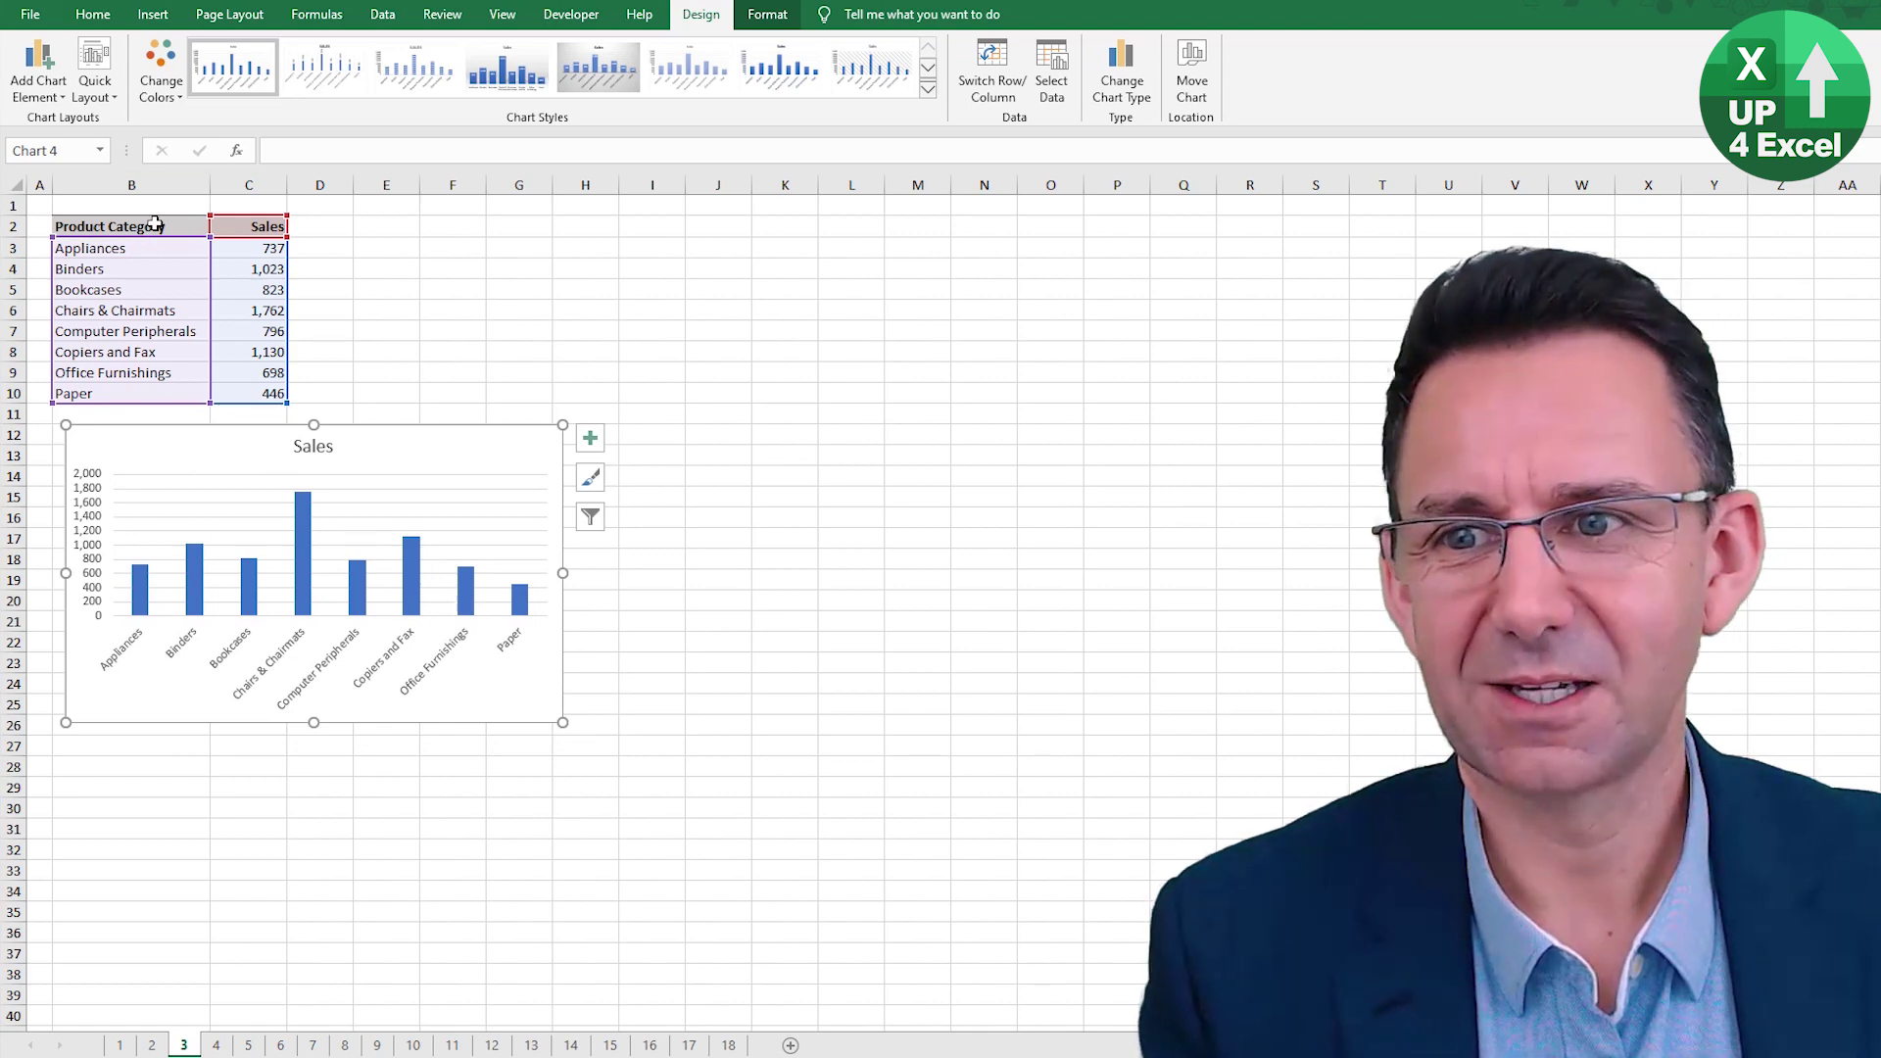
Create the same Sales chart on its own chart sheet with F11.
drag(155, 227, 243, 385)
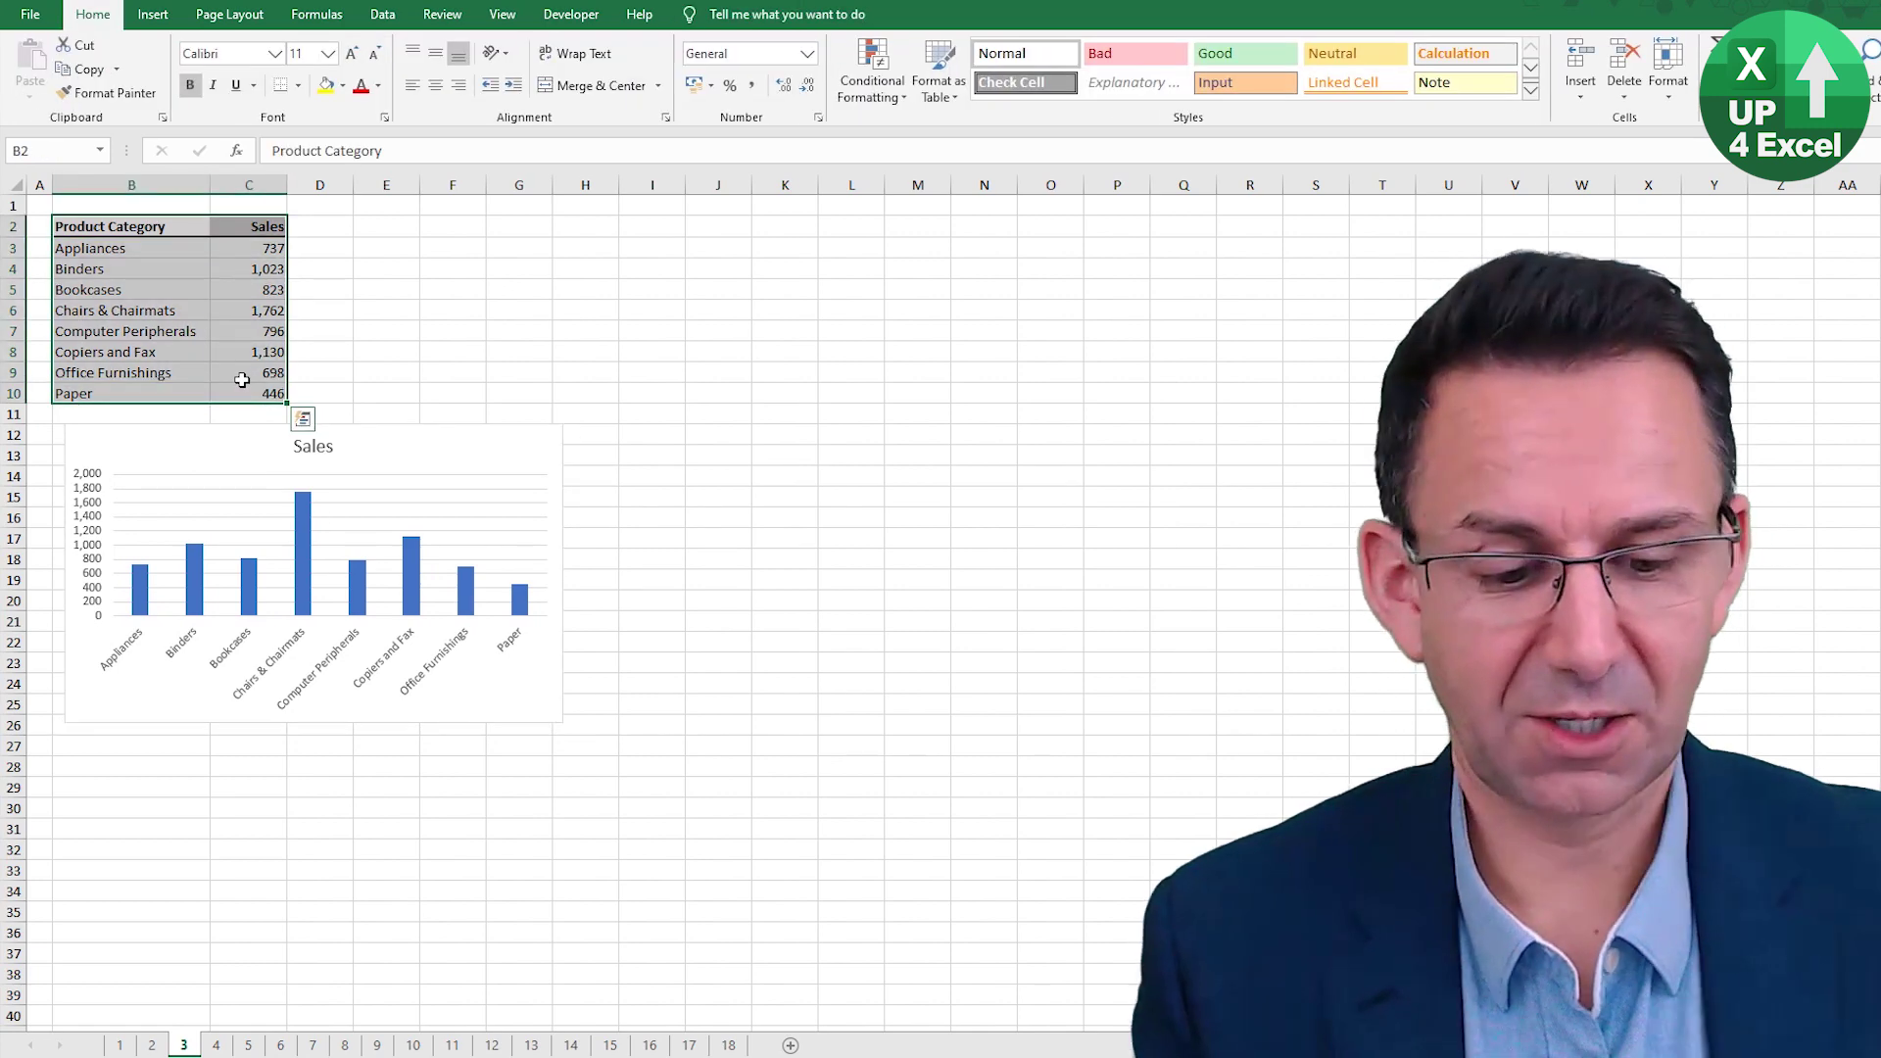
key(F11)
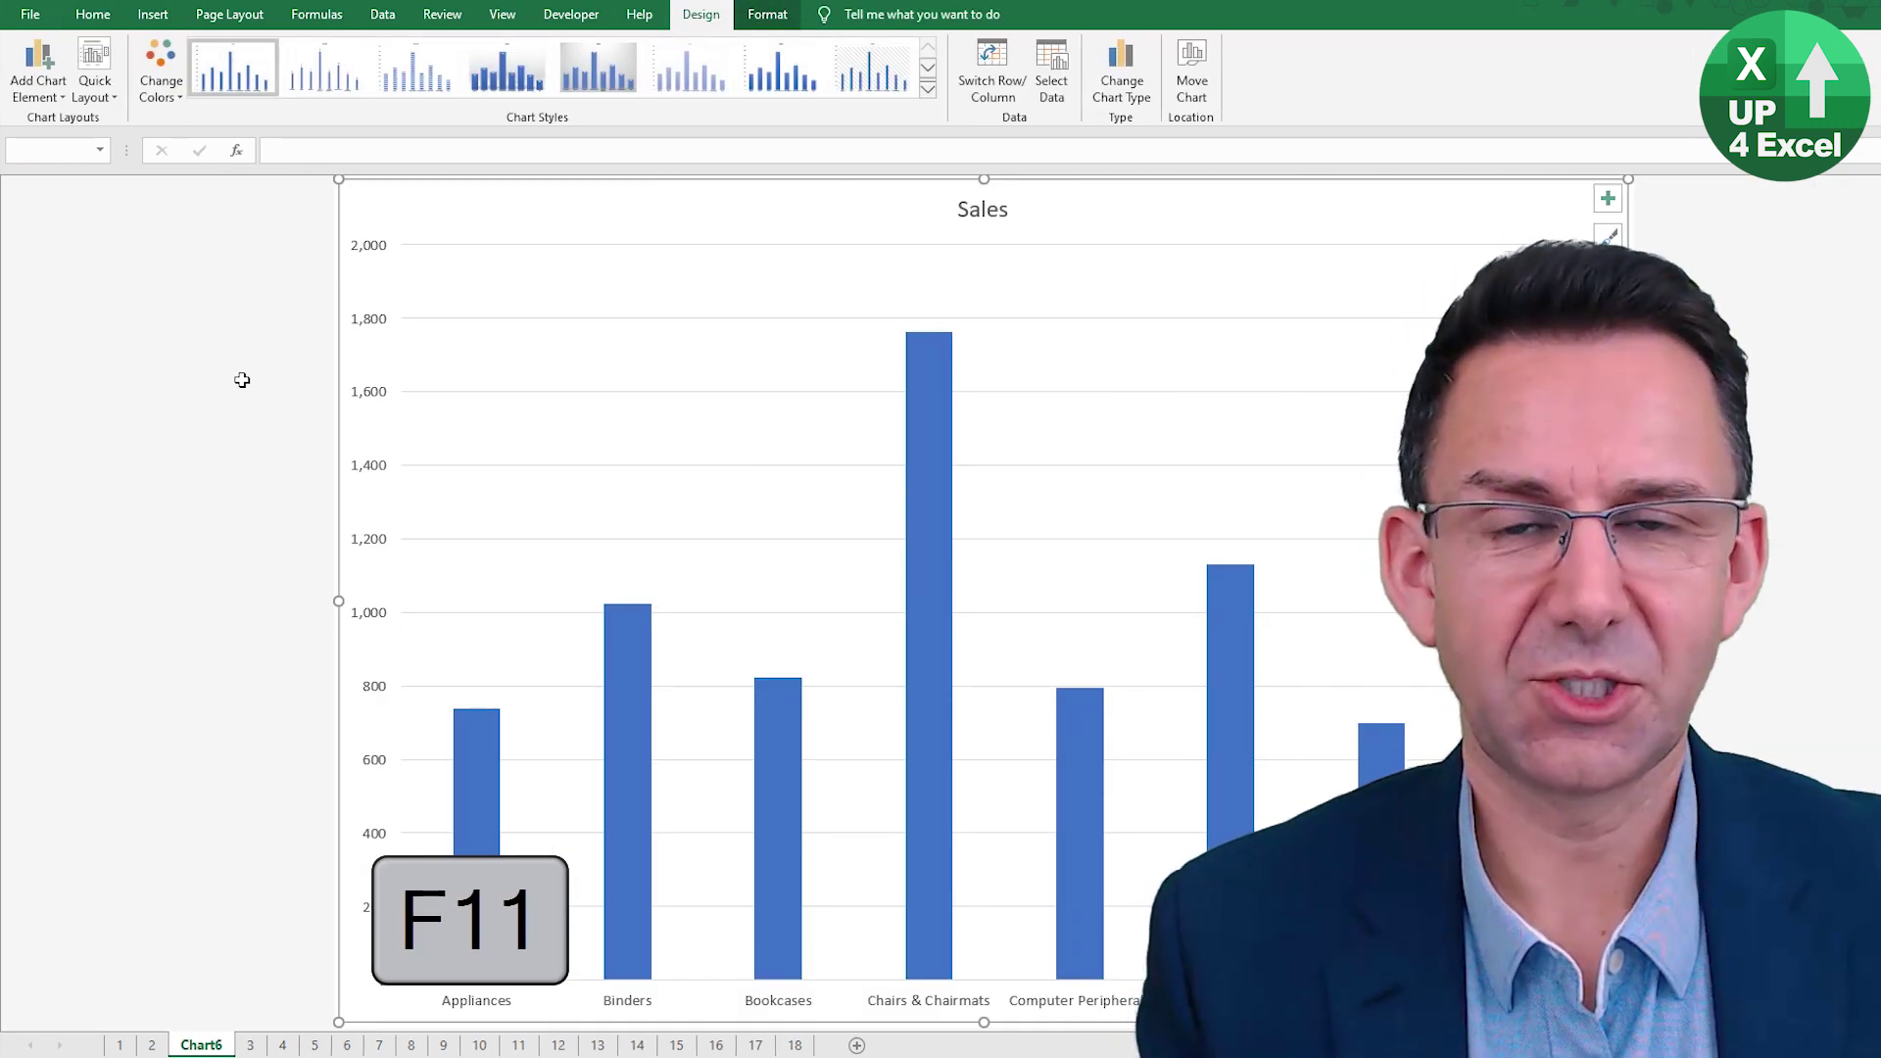
click(250, 1045)
click(240, 456)
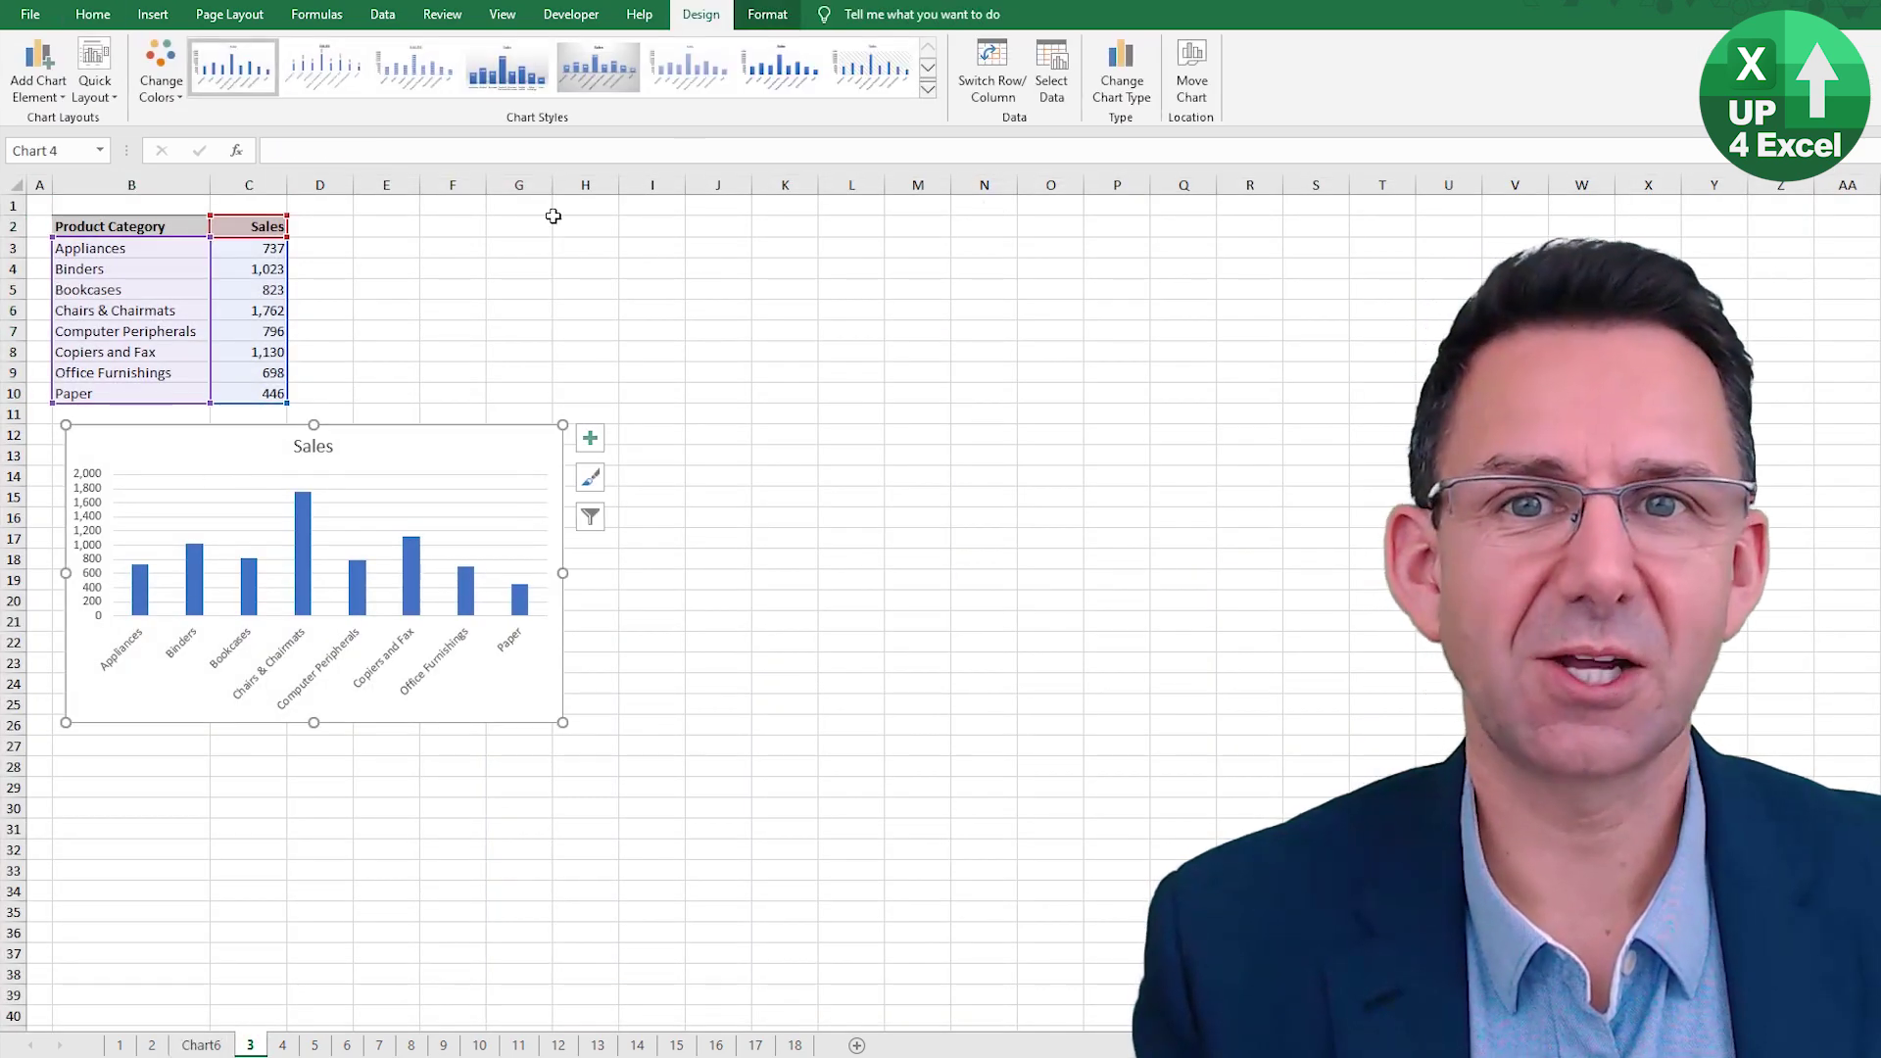
click(764, 14)
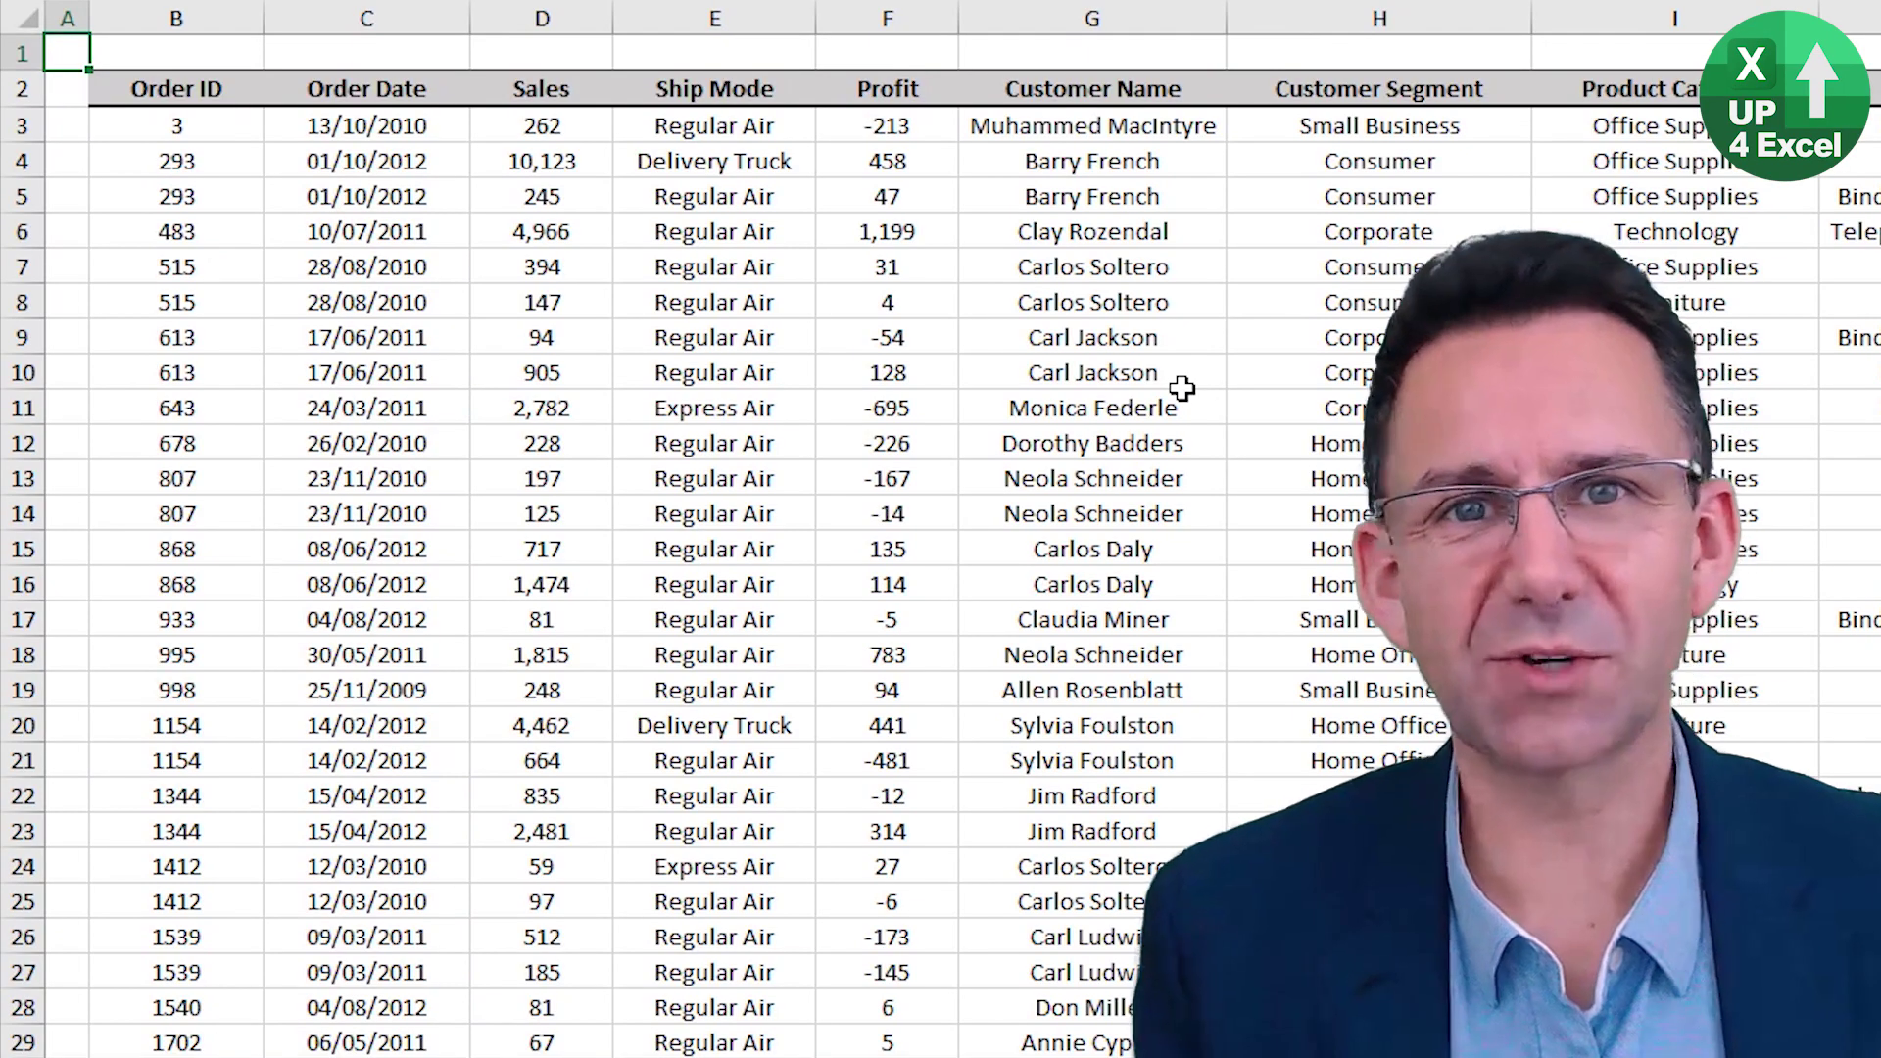
Turn on AutoFilter dropdowns for the order table's header row.
click(661, 274)
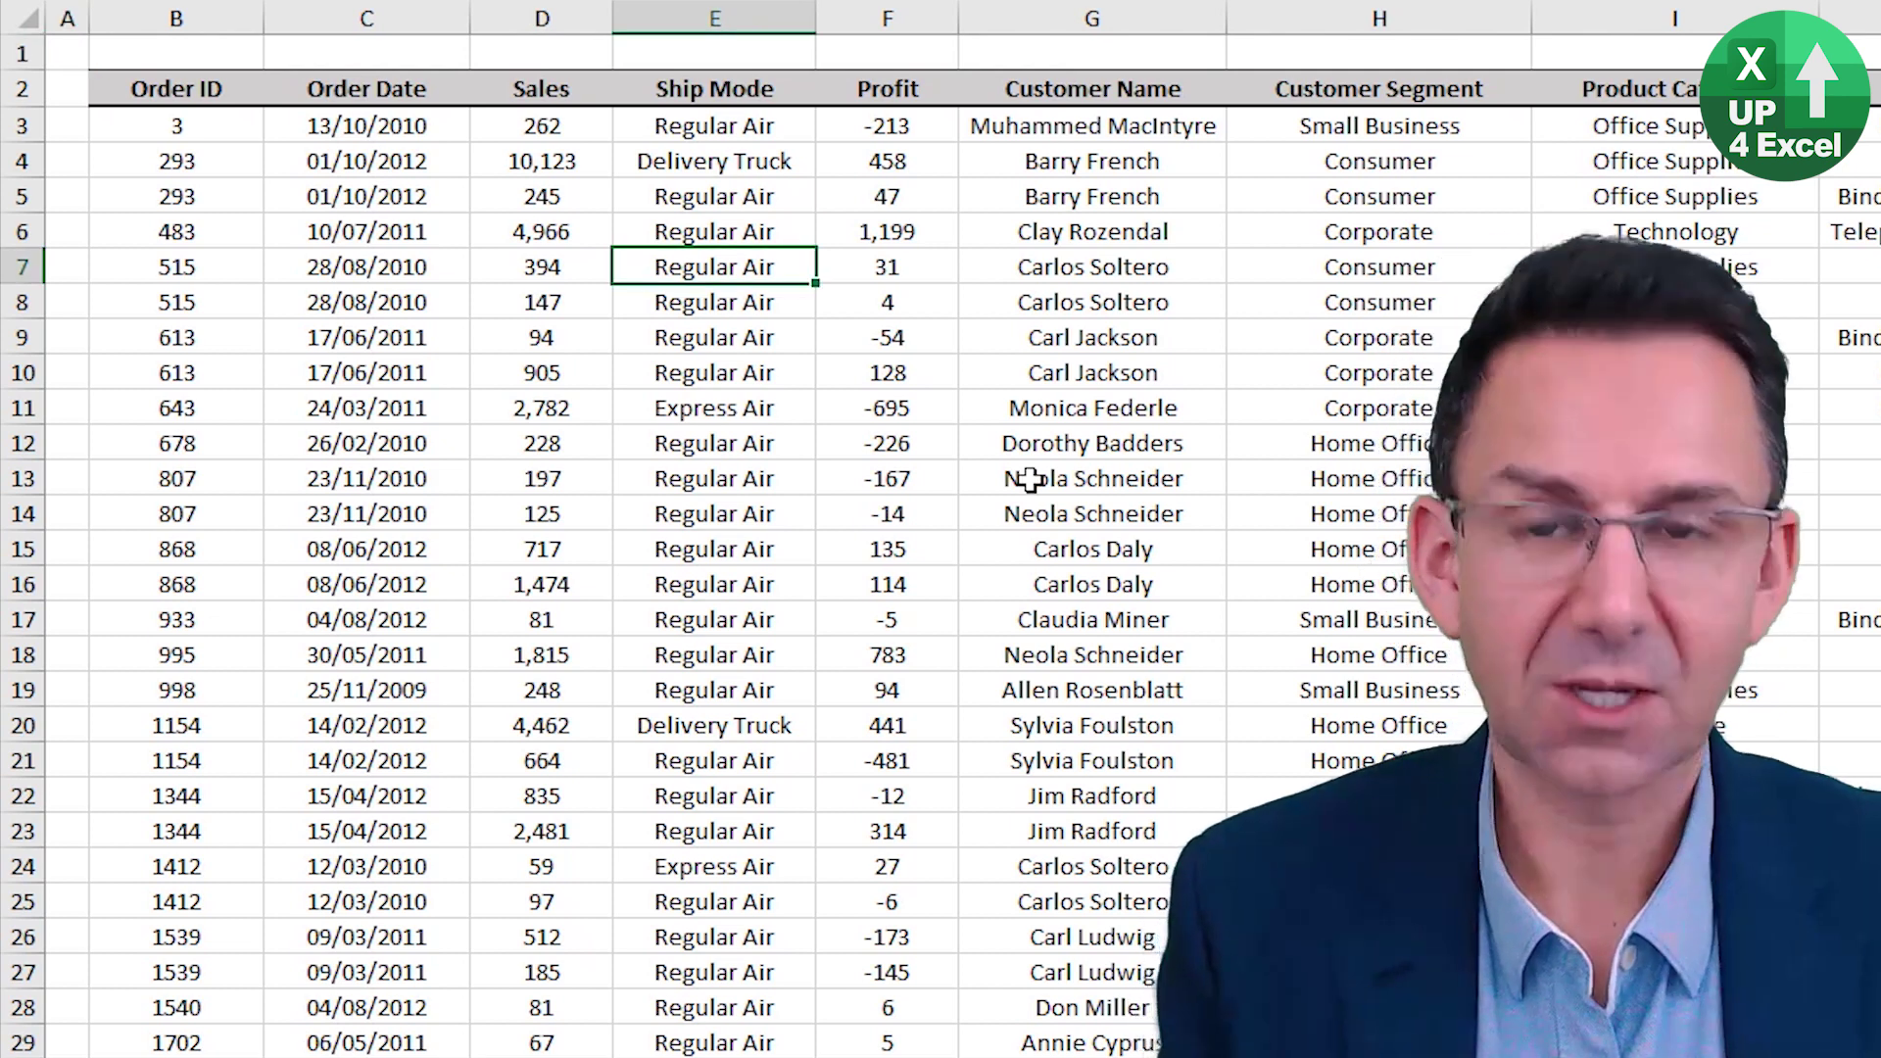
key(ctrl+shift+l)
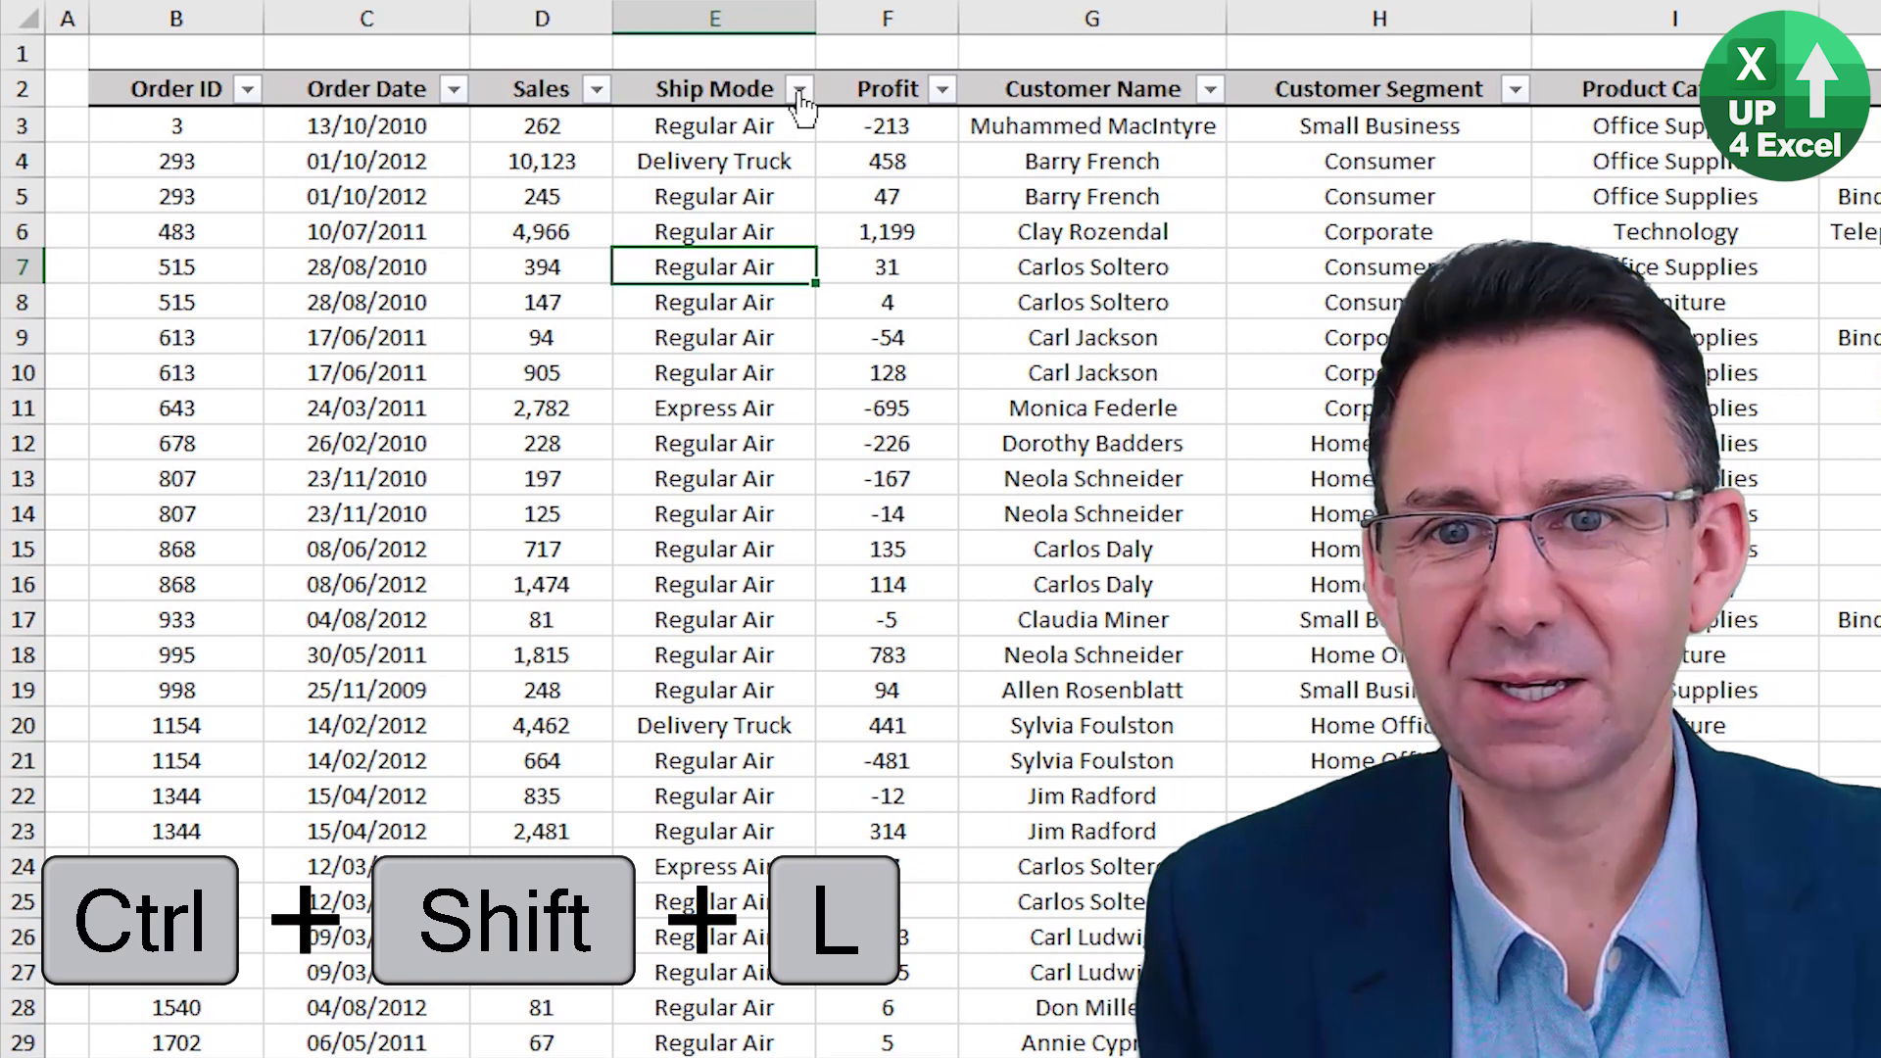
click(800, 90)
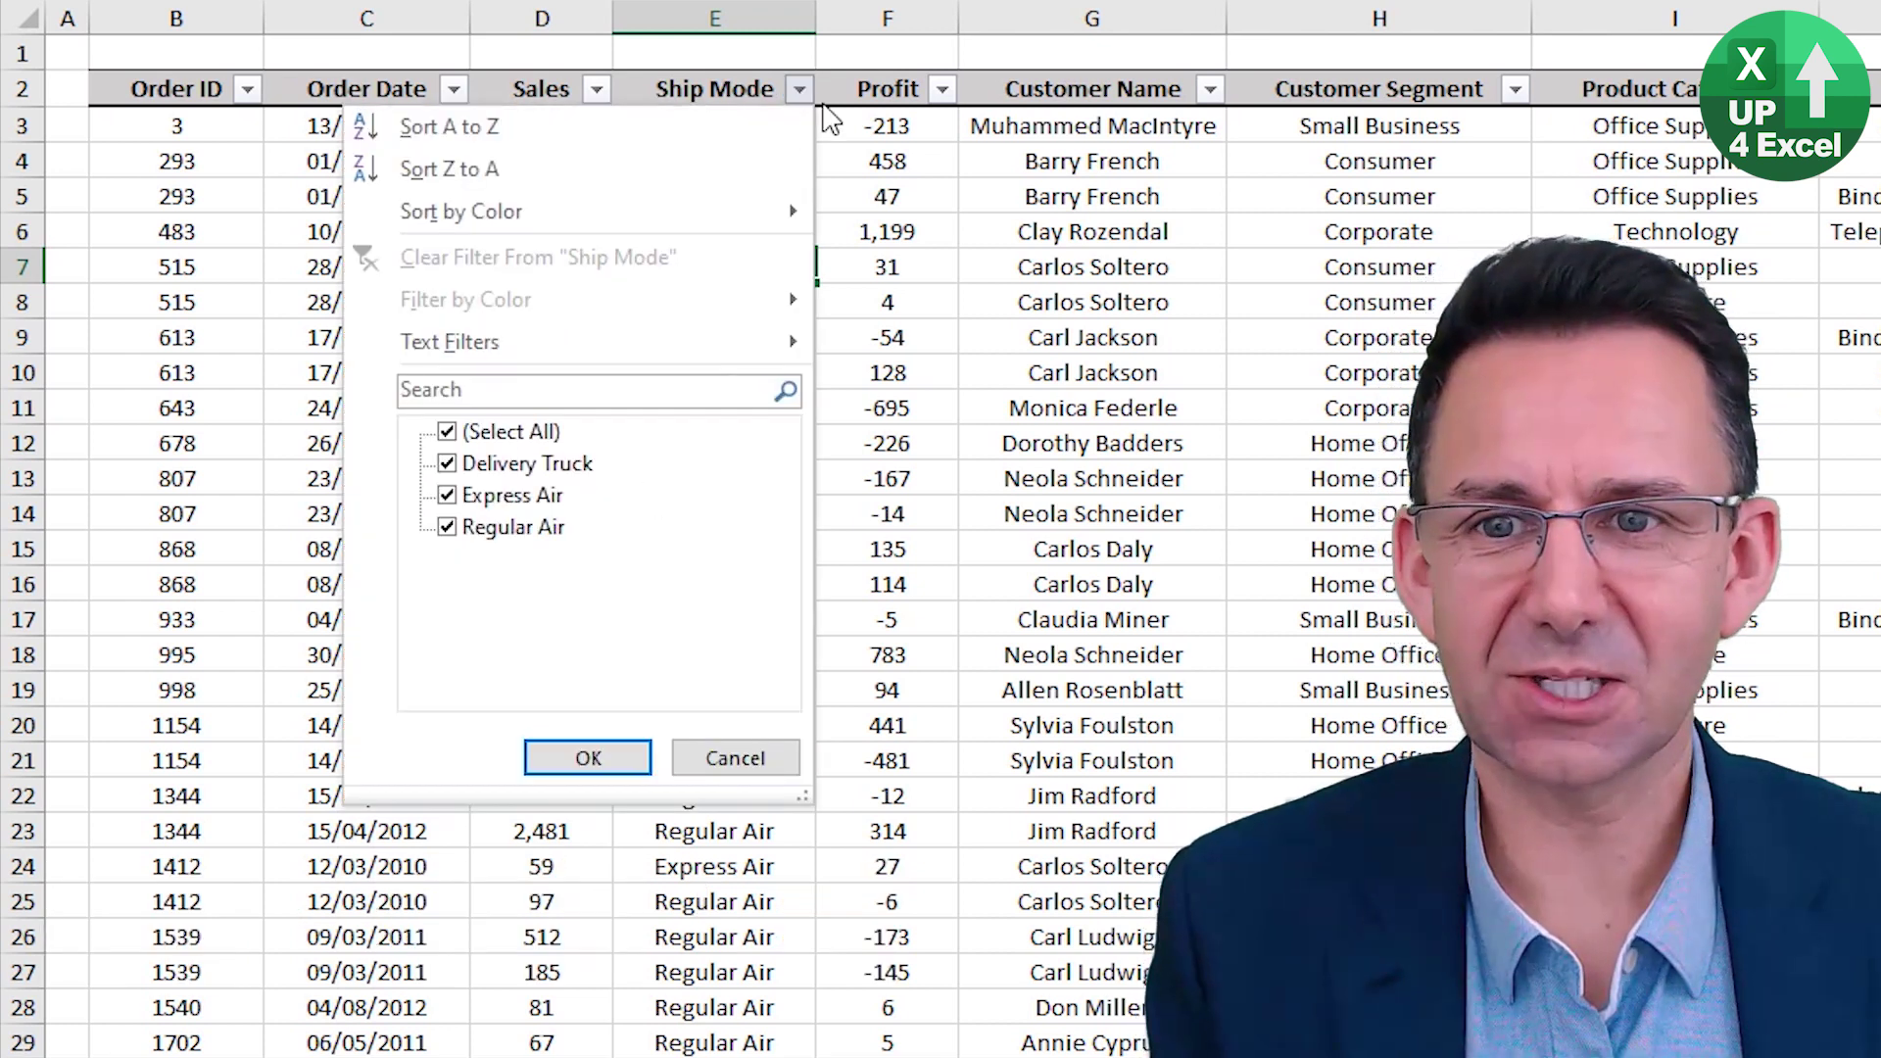
click(800, 92)
Browse the Ship Mode filter list by keyboard, leaving all three modes selected.
click(765, 98)
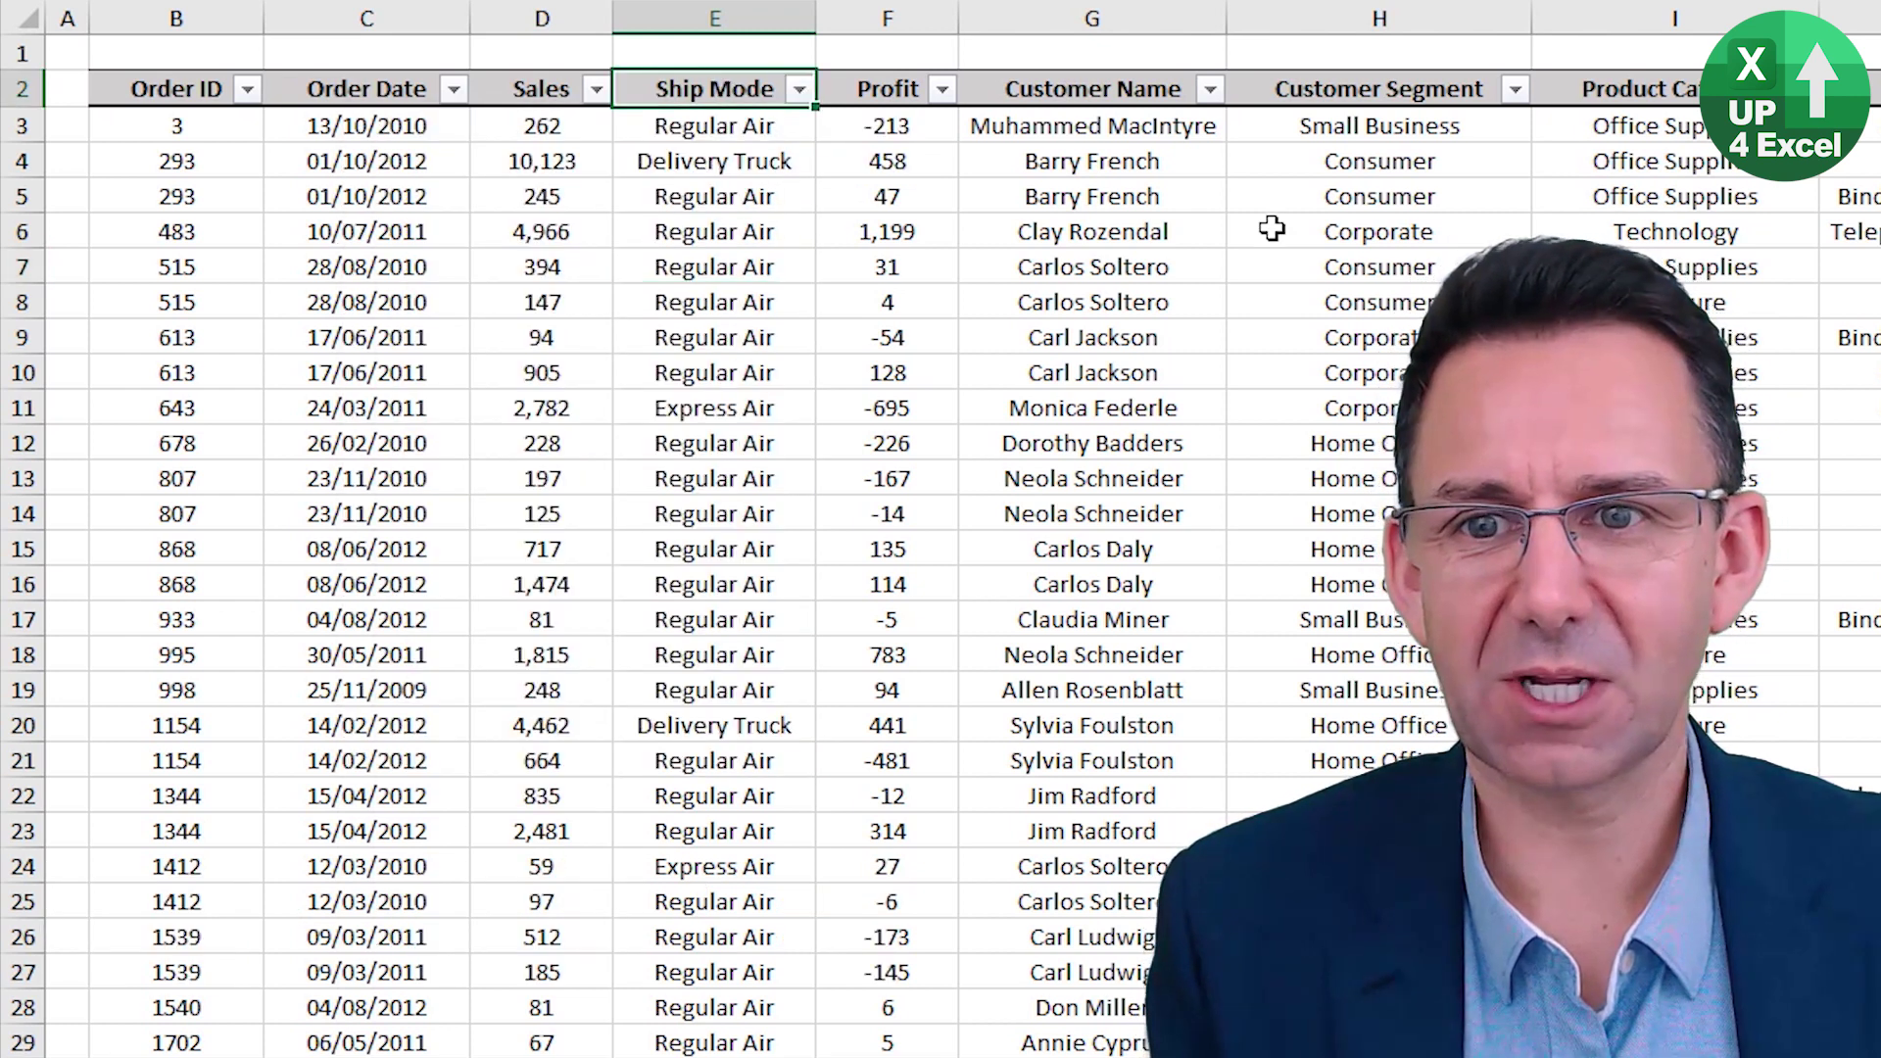
key(alt+Down)
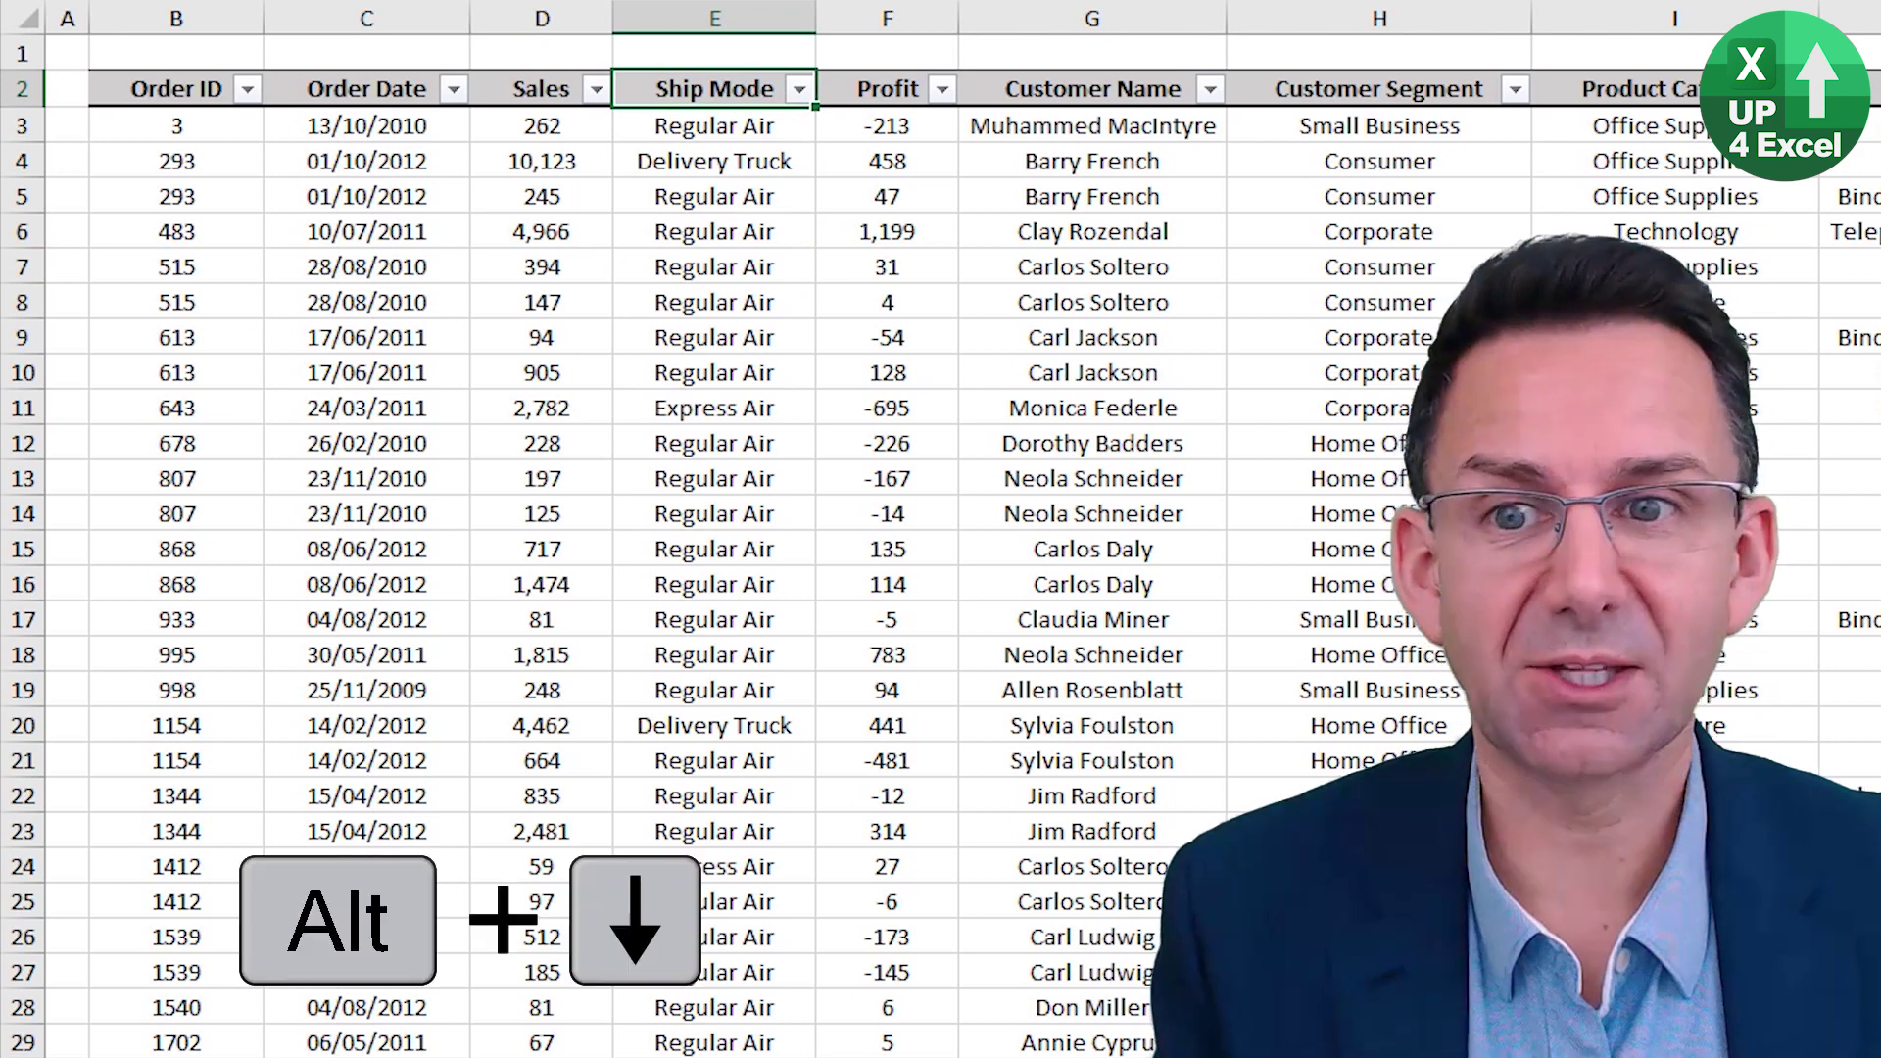
key(Down)
key(Down)
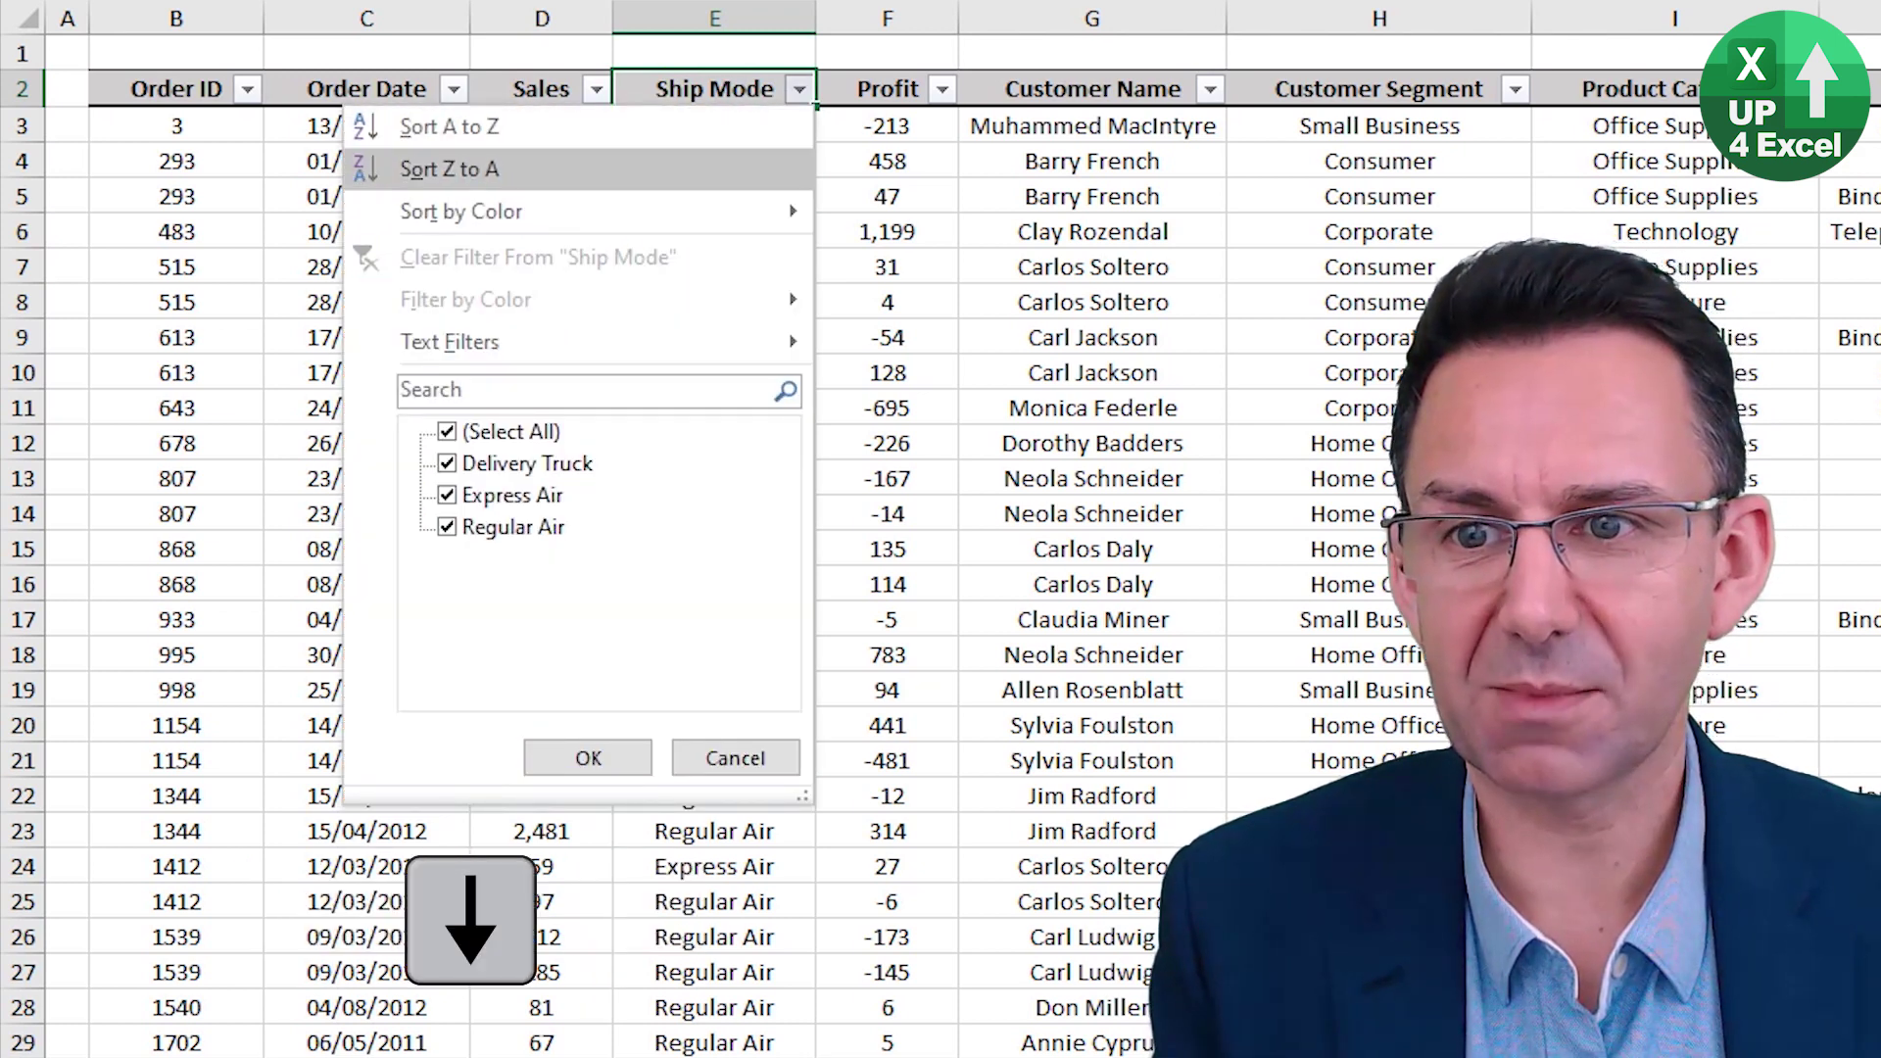
key(Down)
key(Down)
key(Down)
key(Right)
key(Left)
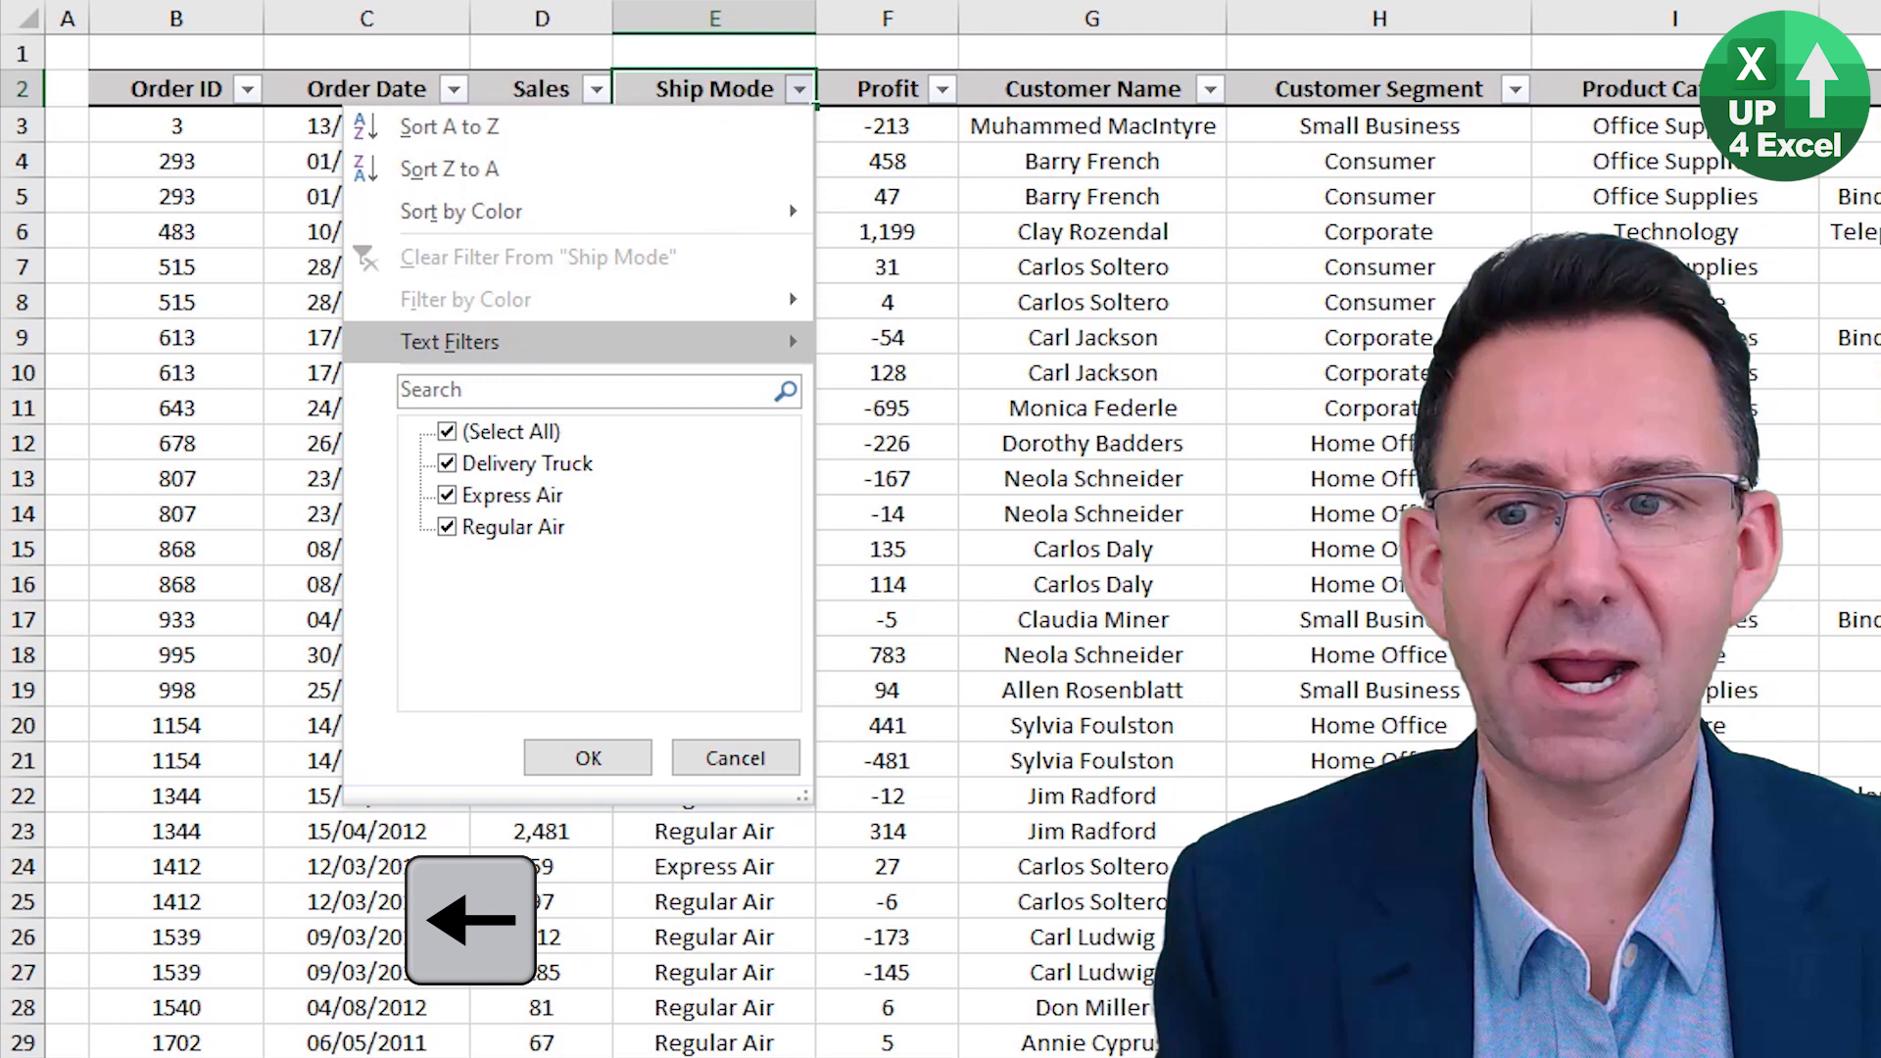
key(Down)
key(Down)
key(Return)
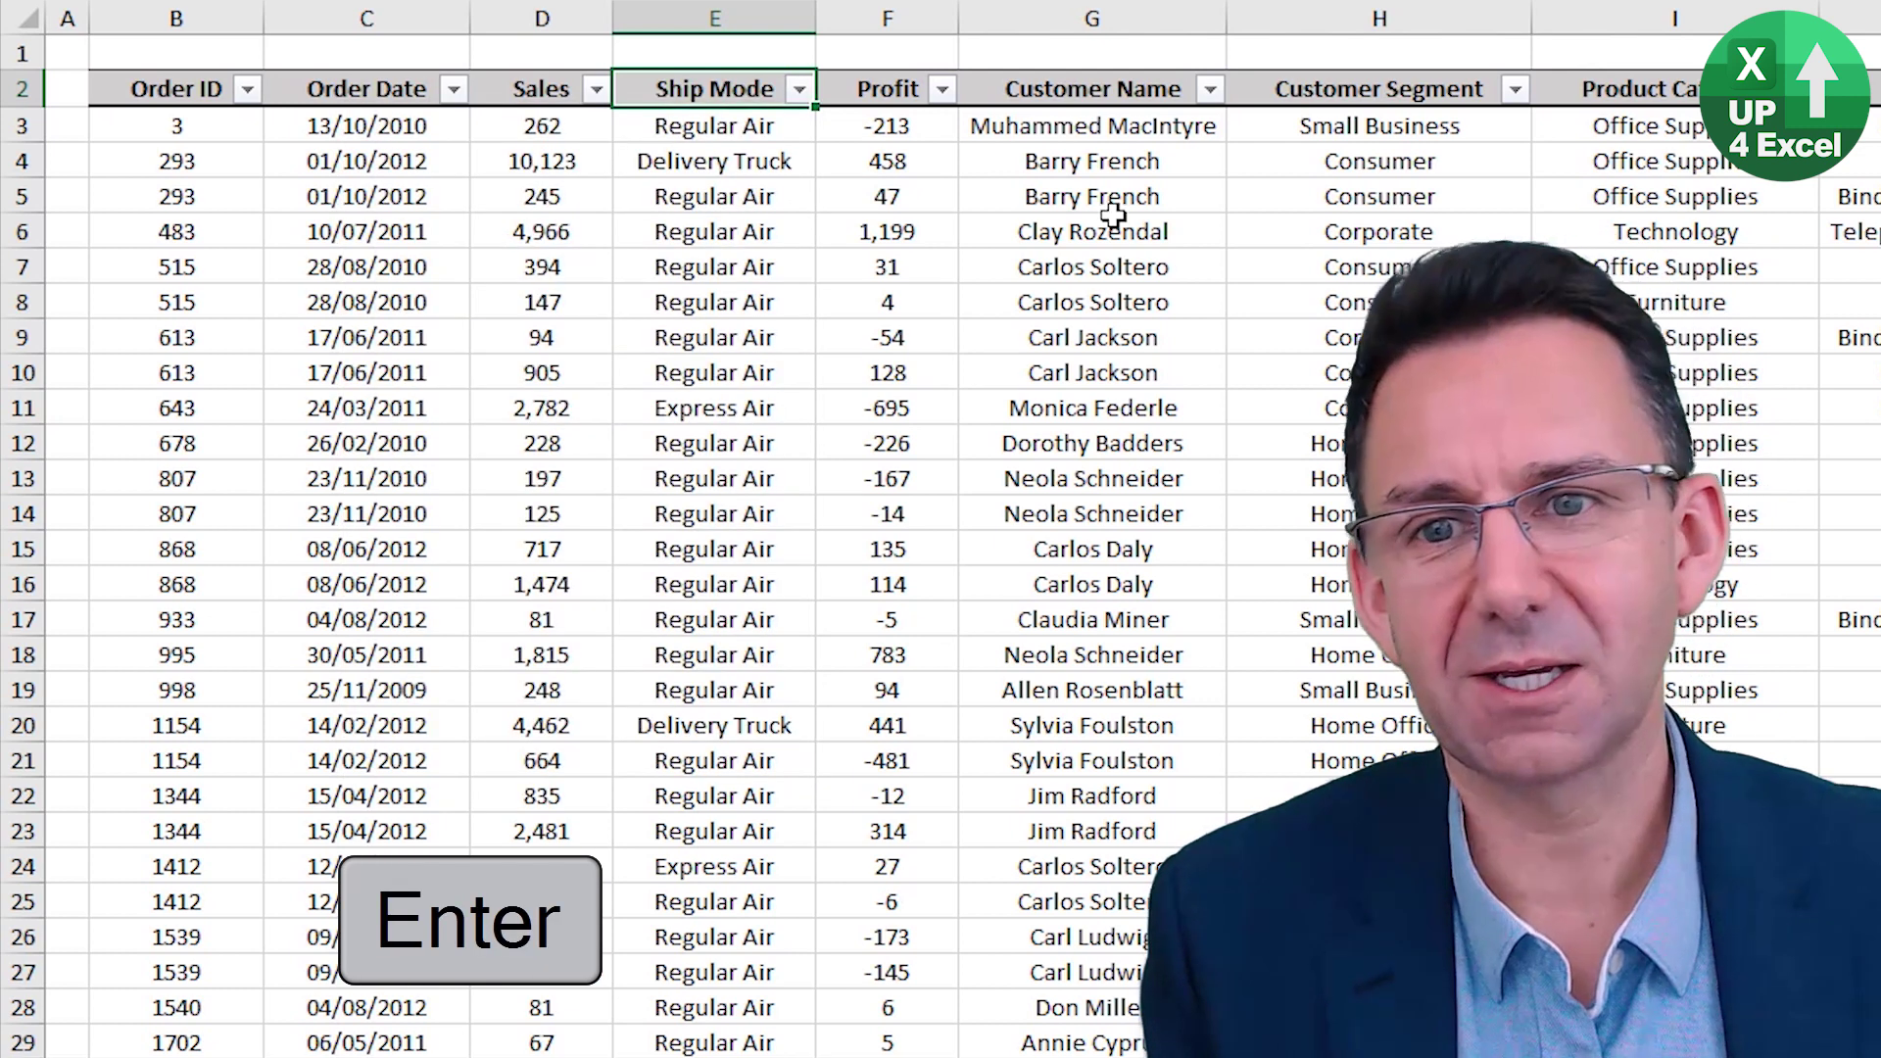
Filter Ship Mode to Regular Air and Customer Name to Anthony Johnson.
click(800, 89)
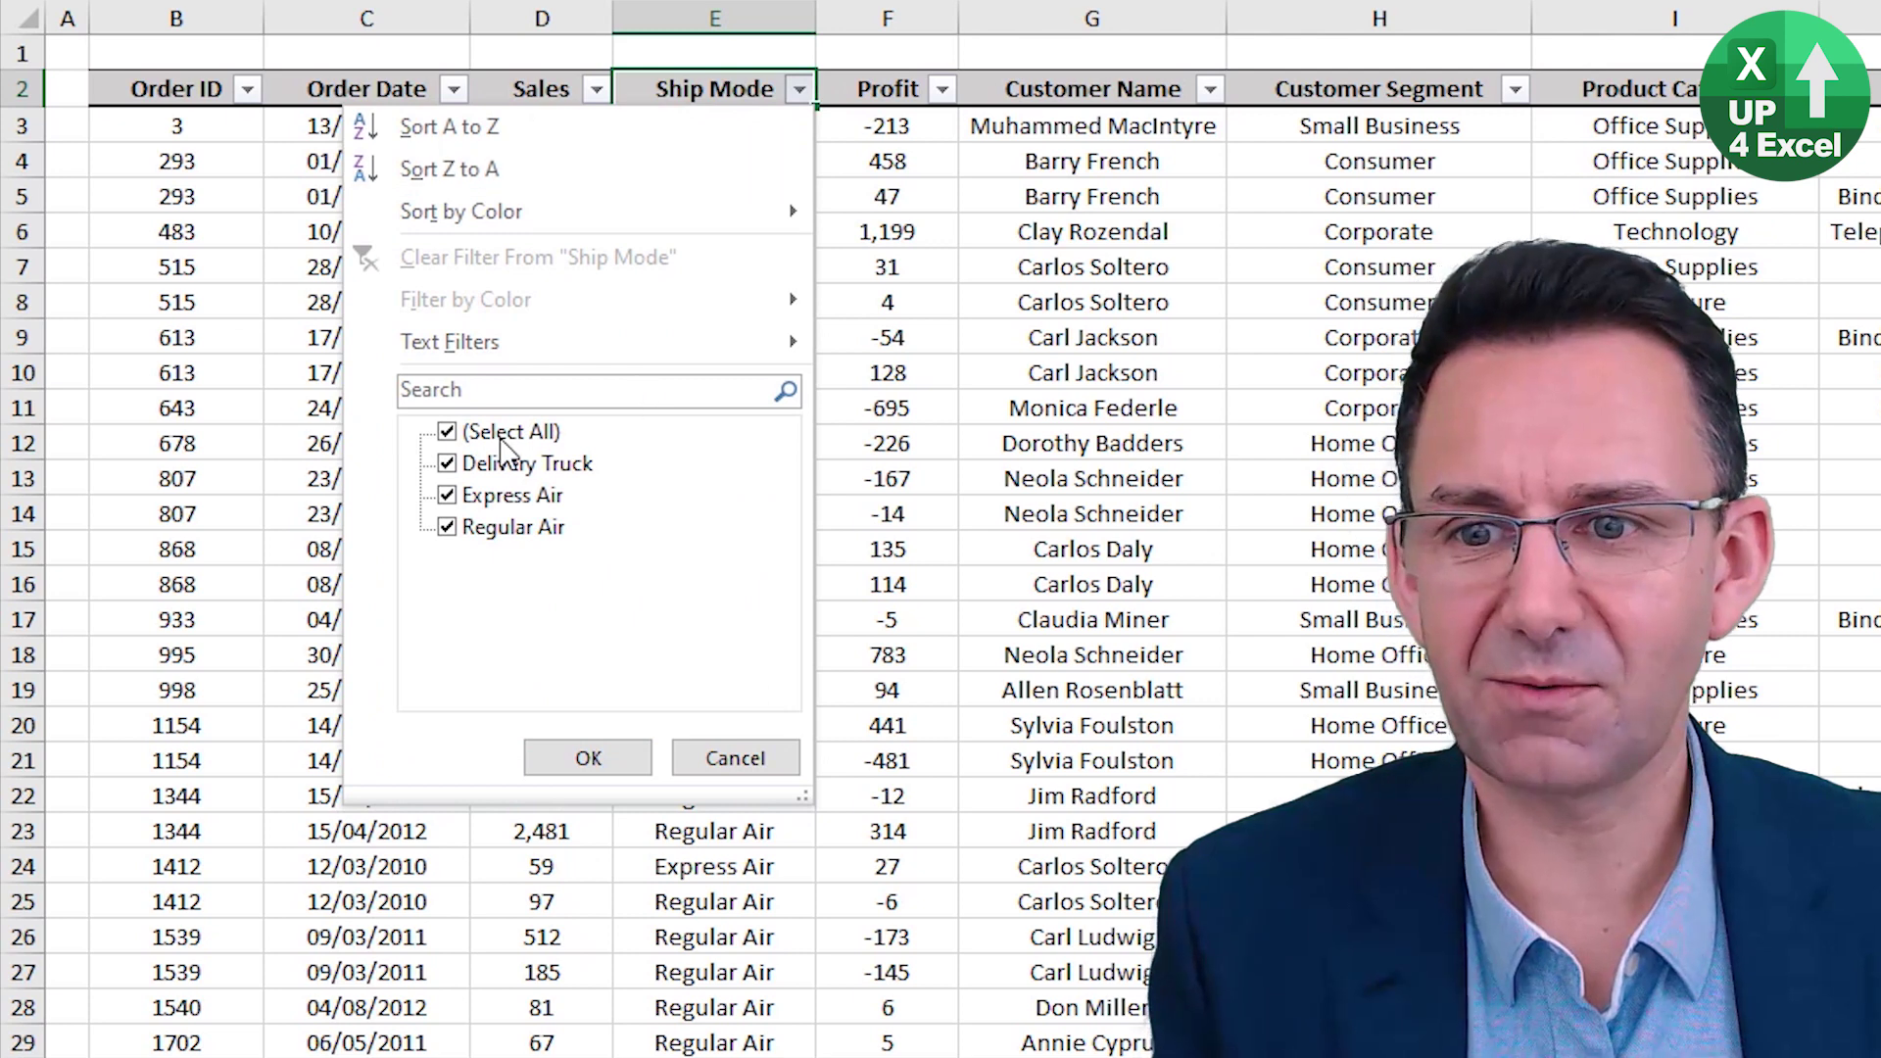
click(520, 529)
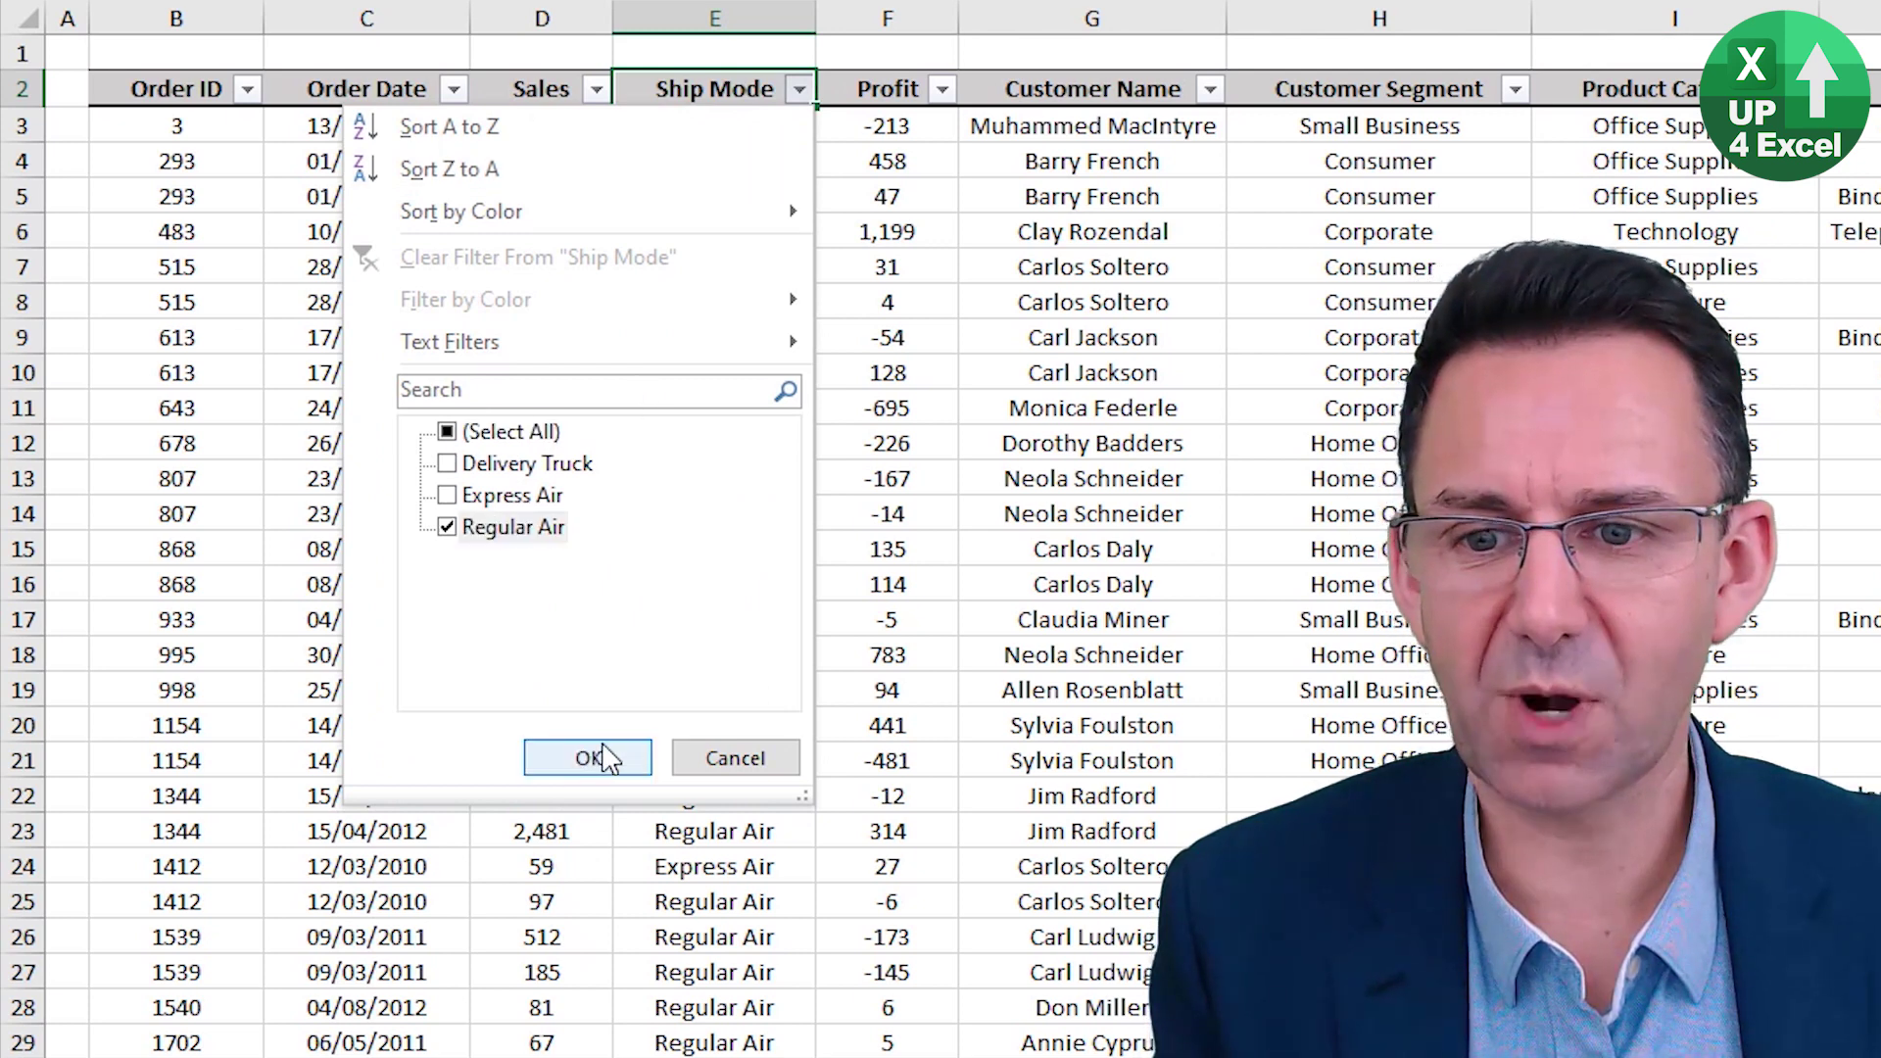
click(608, 759)
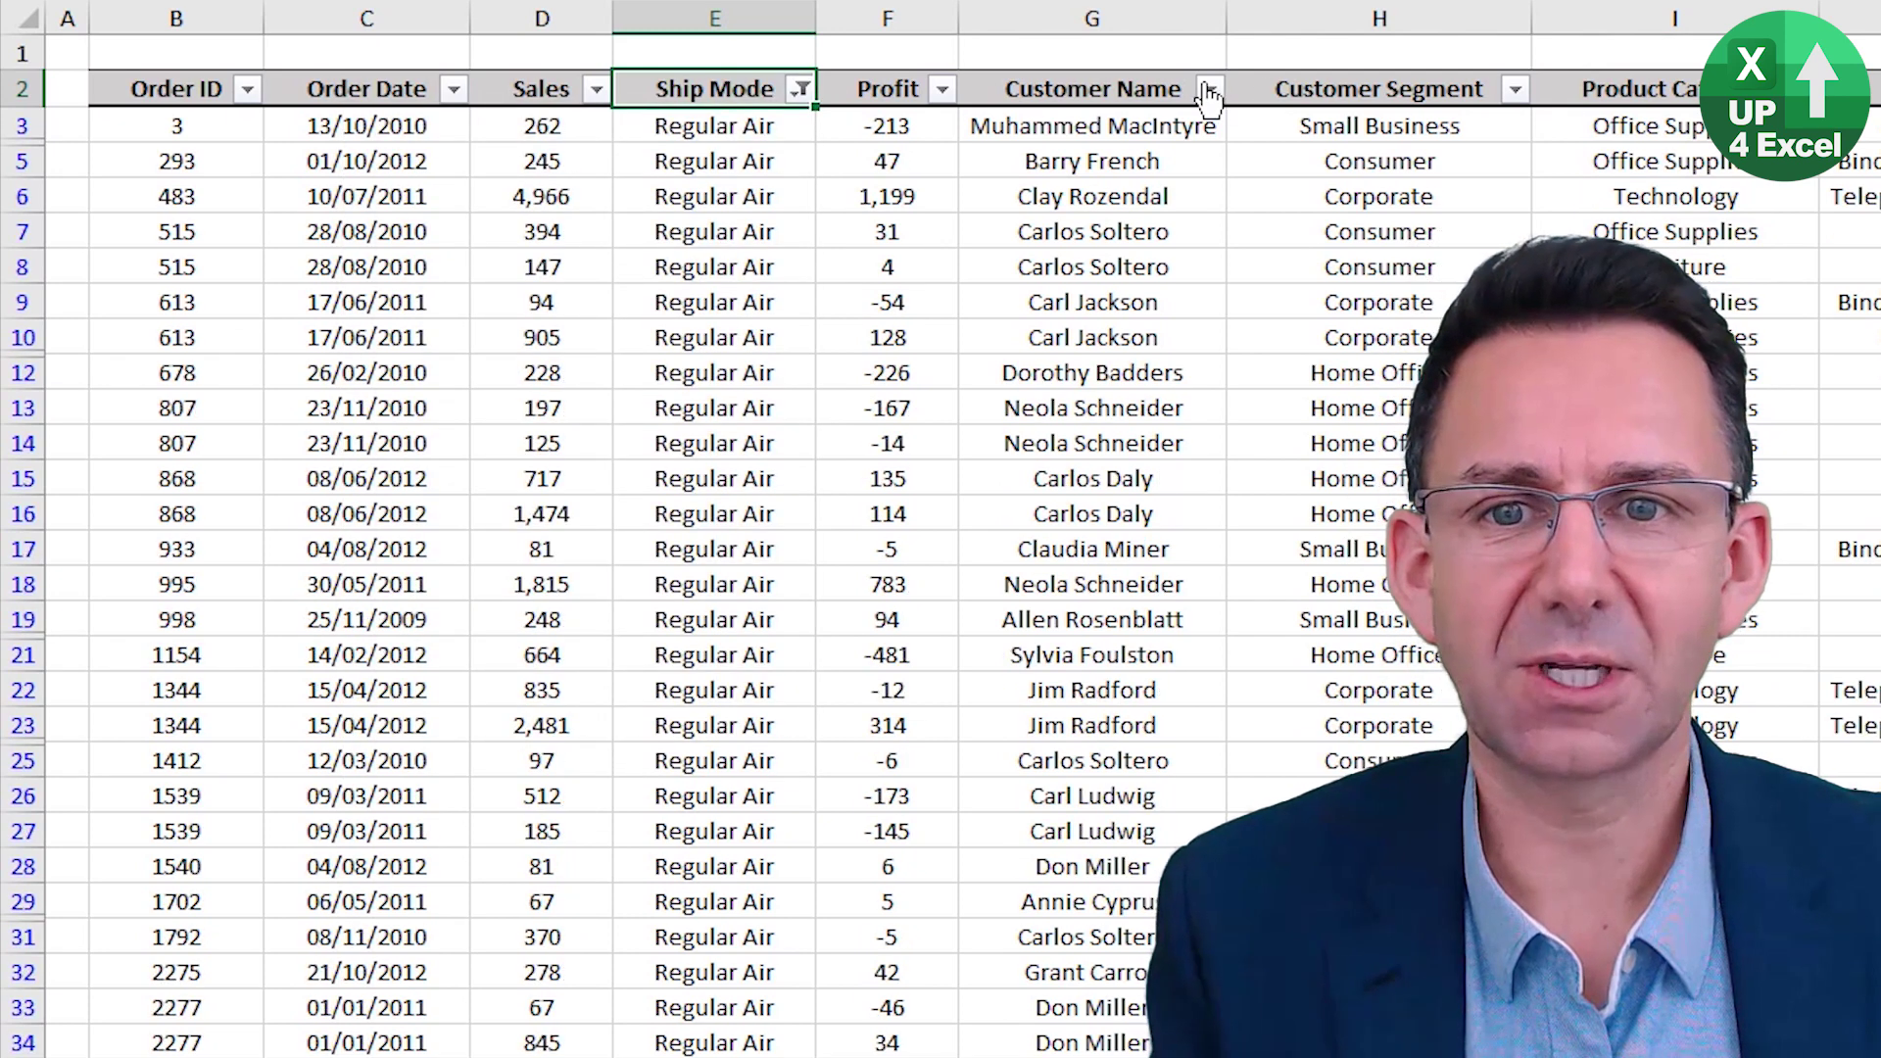
click(1203, 88)
click(885, 431)
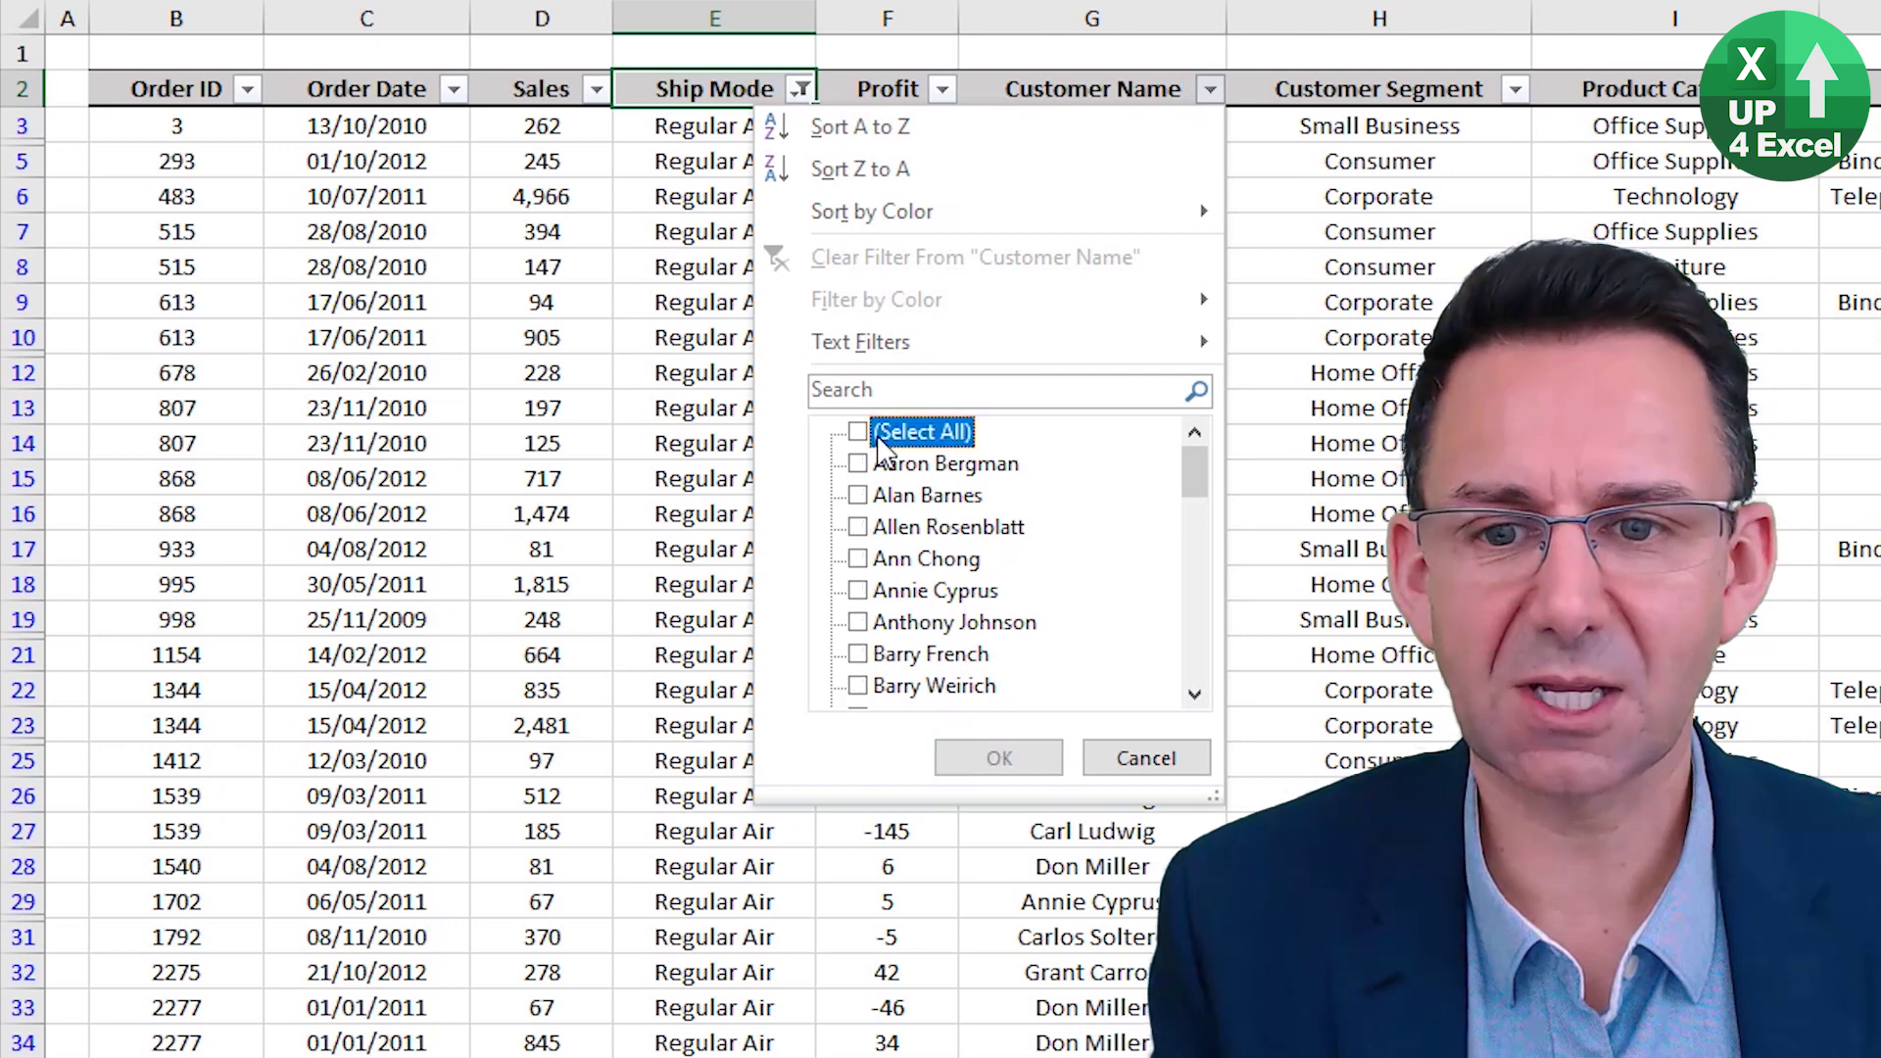
click(882, 622)
click(999, 756)
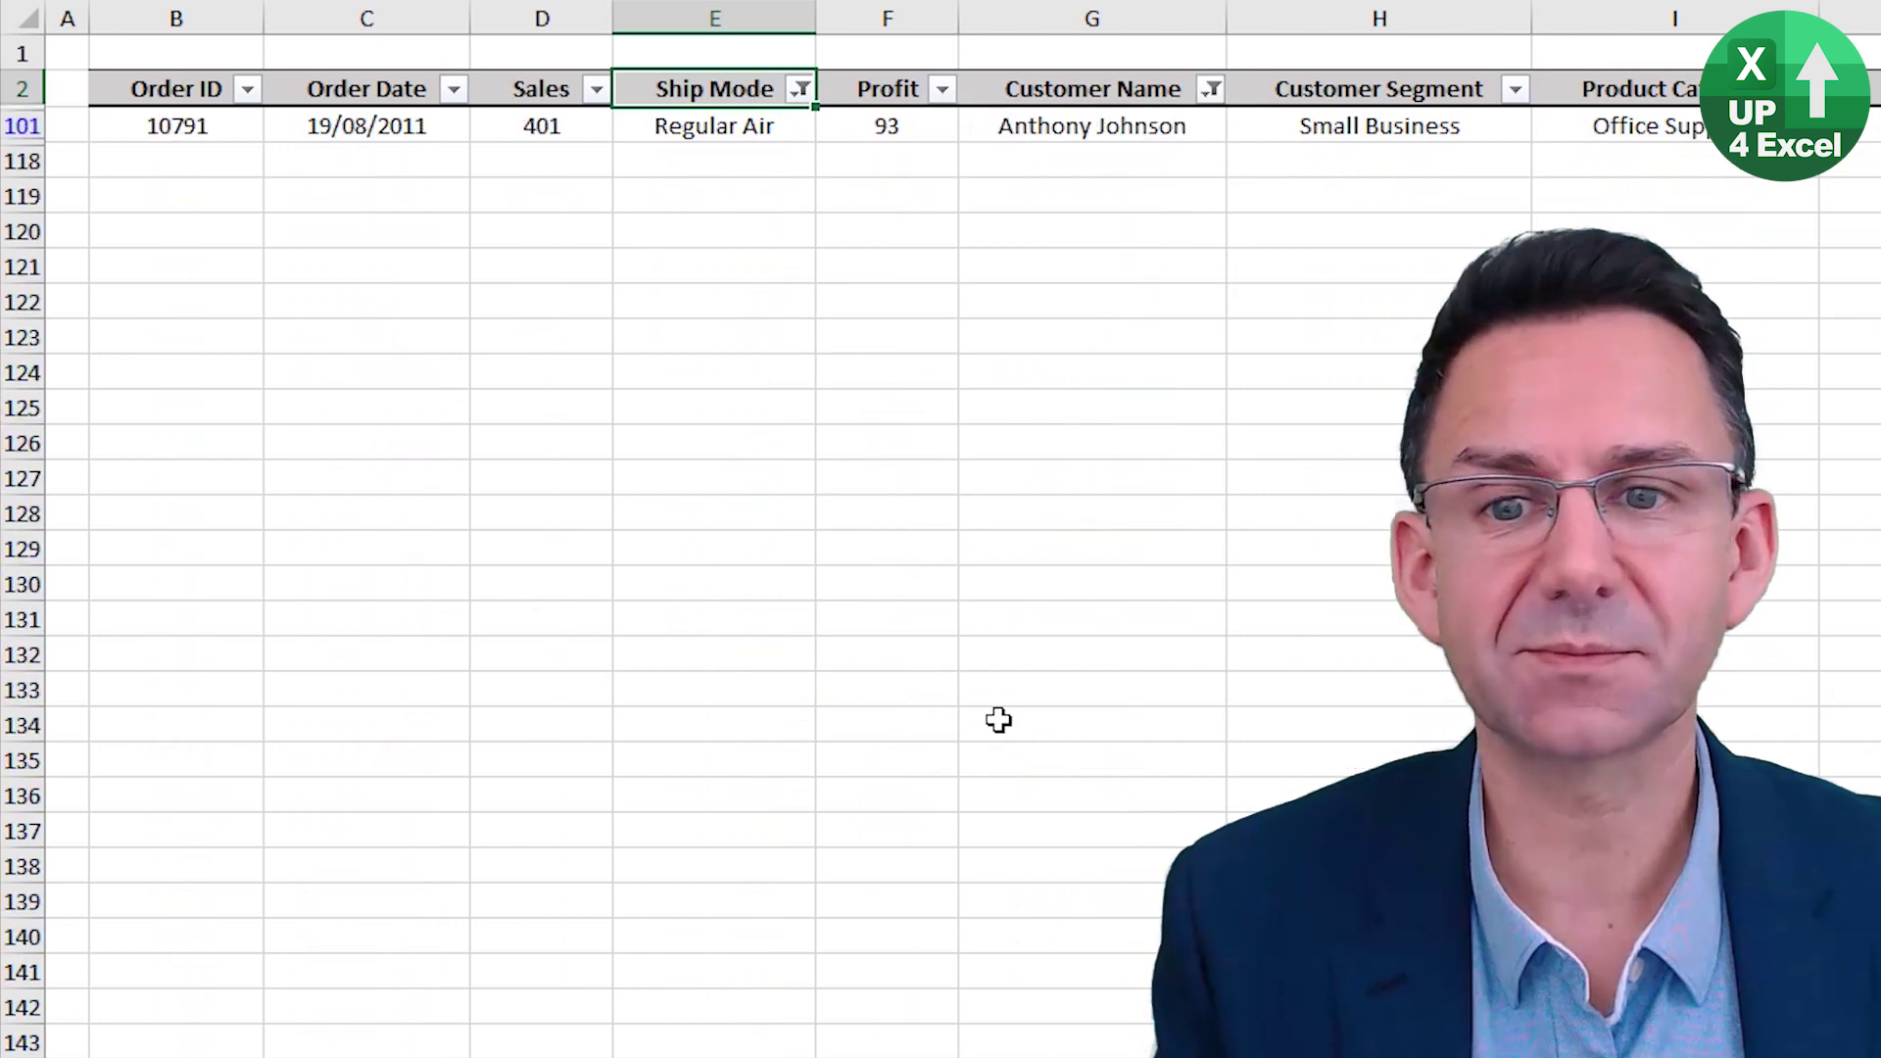
Clear the Customer Name filter, then switch all filters off.
click(1051, 119)
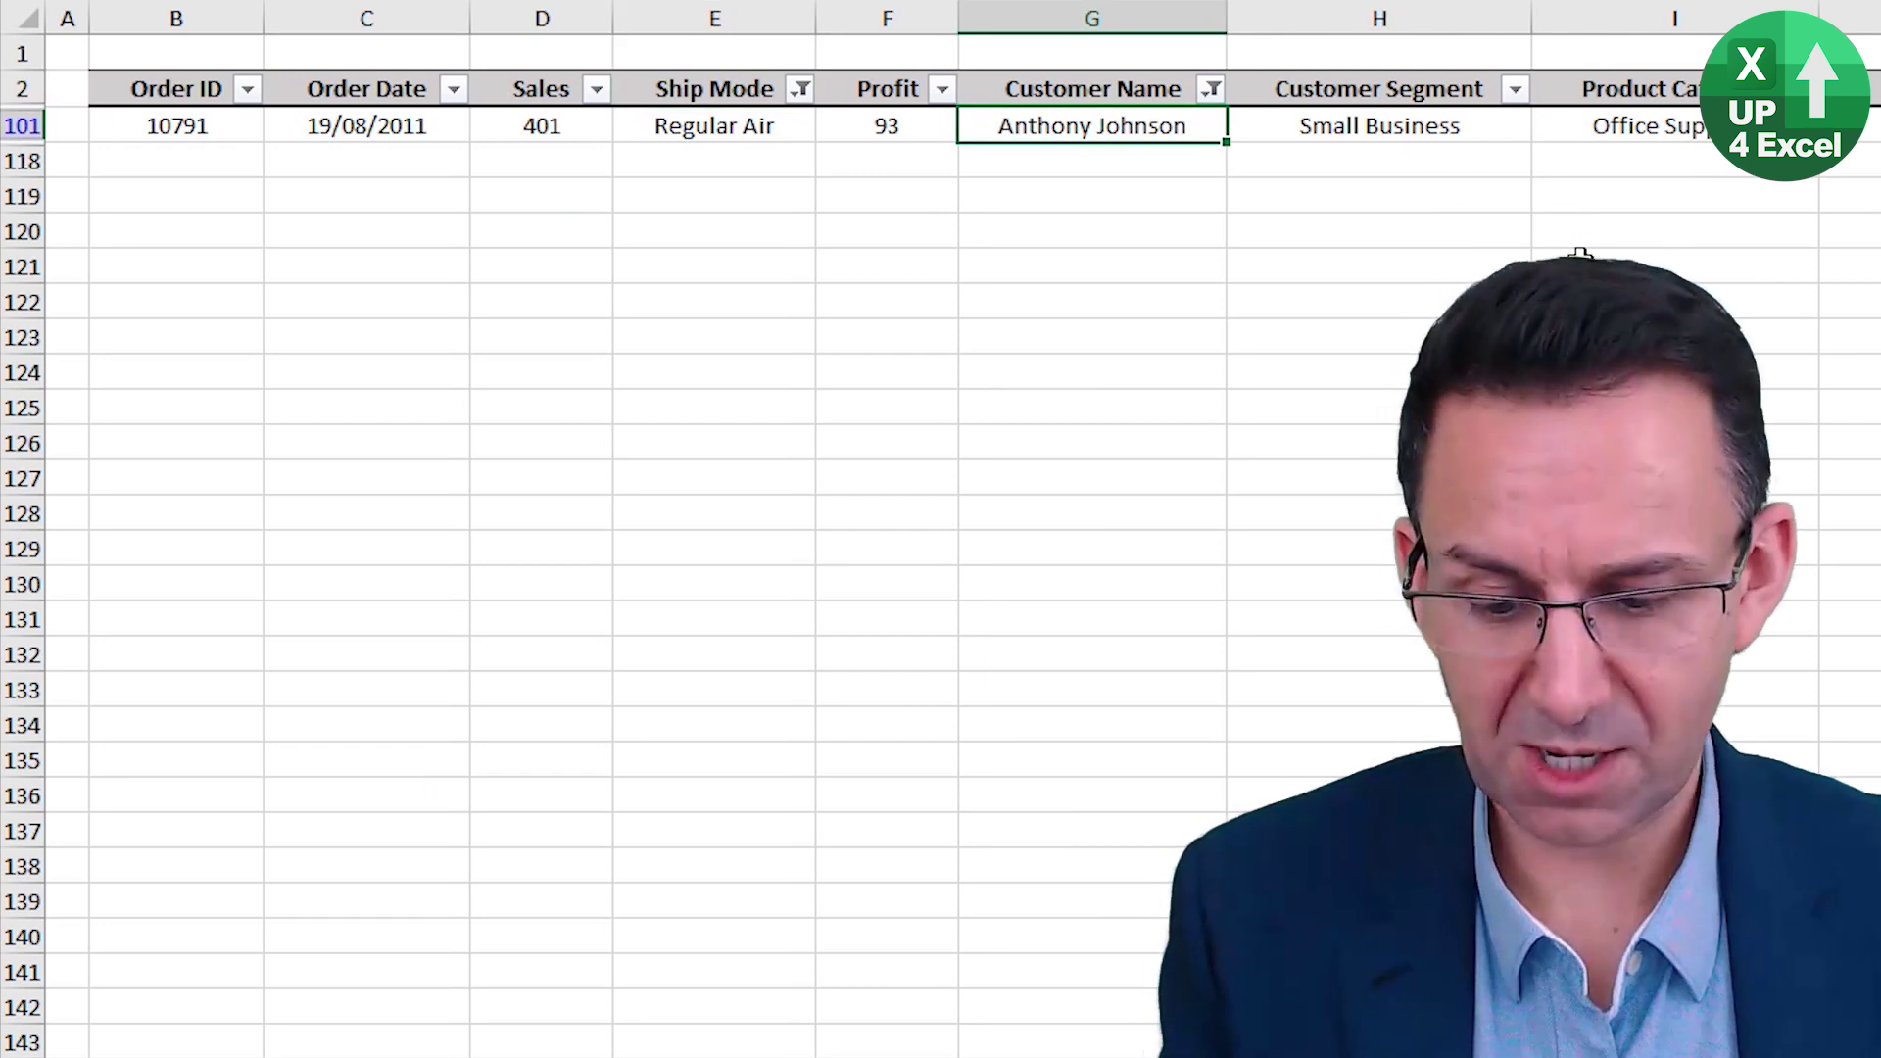
key(Up)
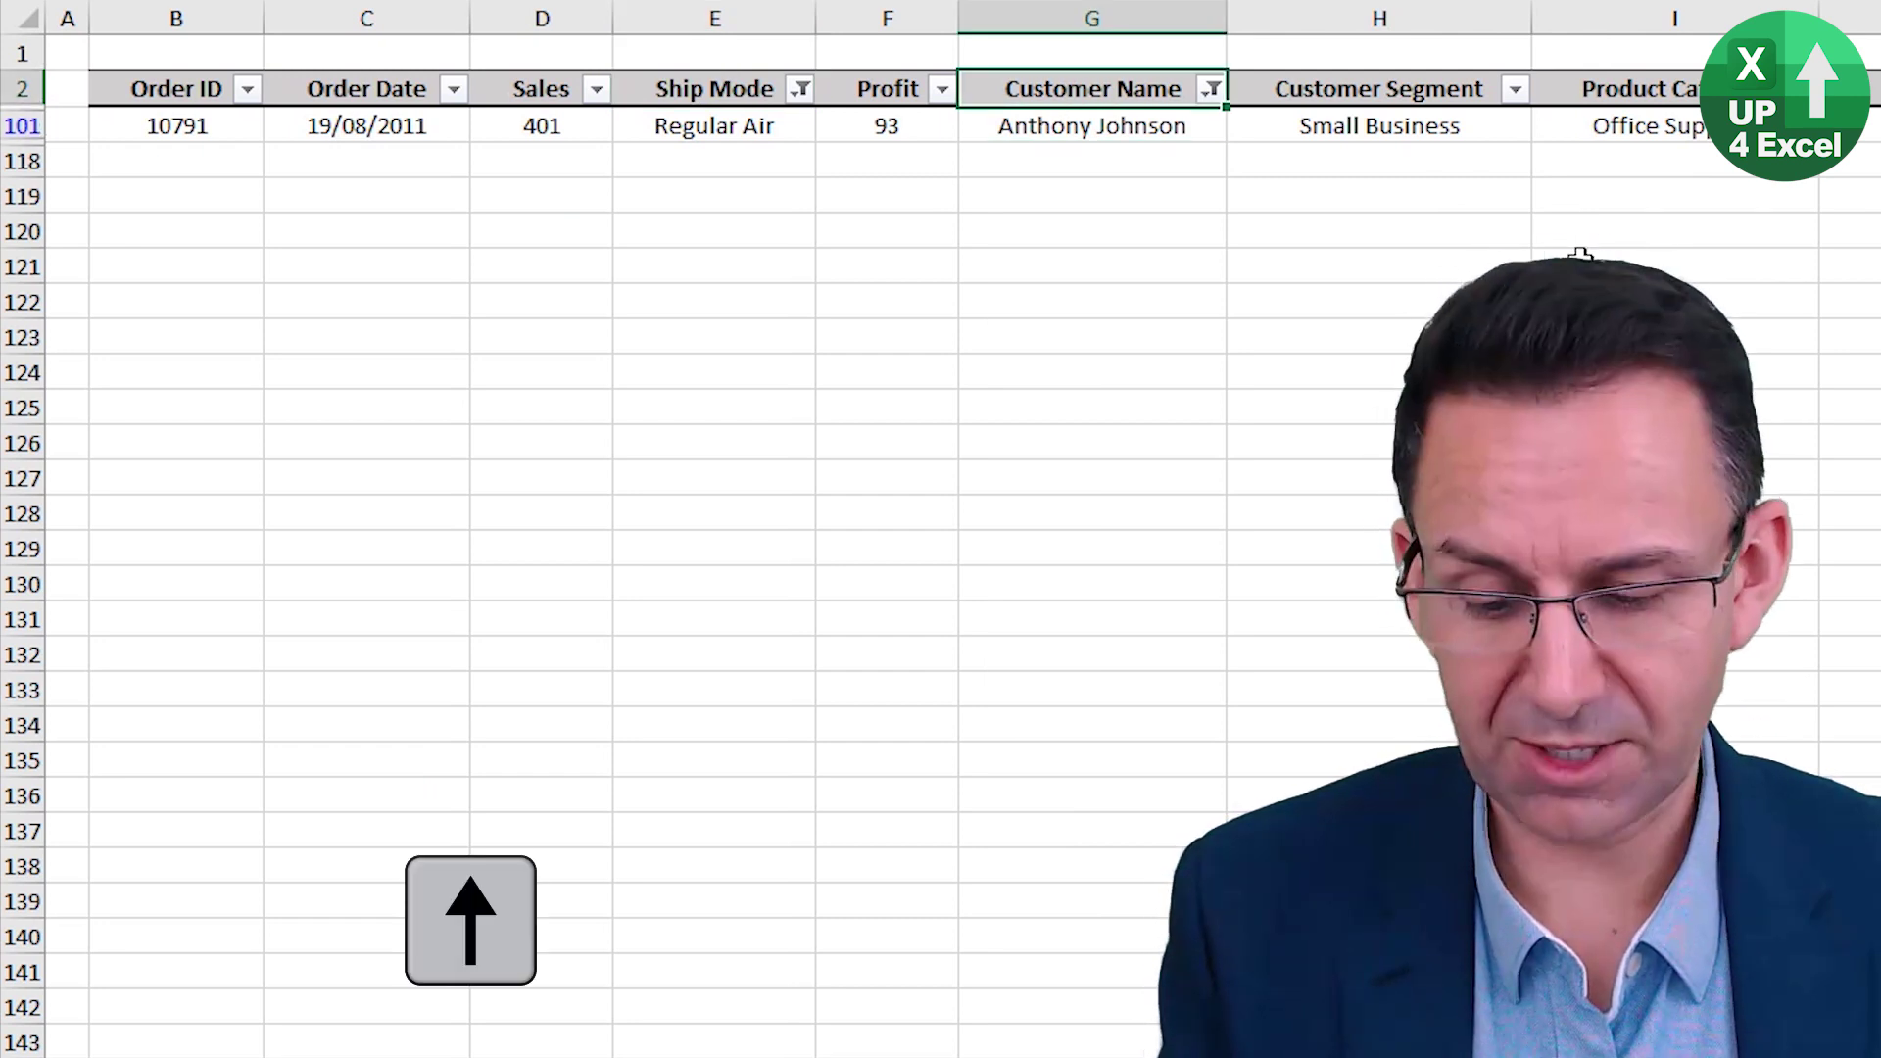
key(alt+Down)
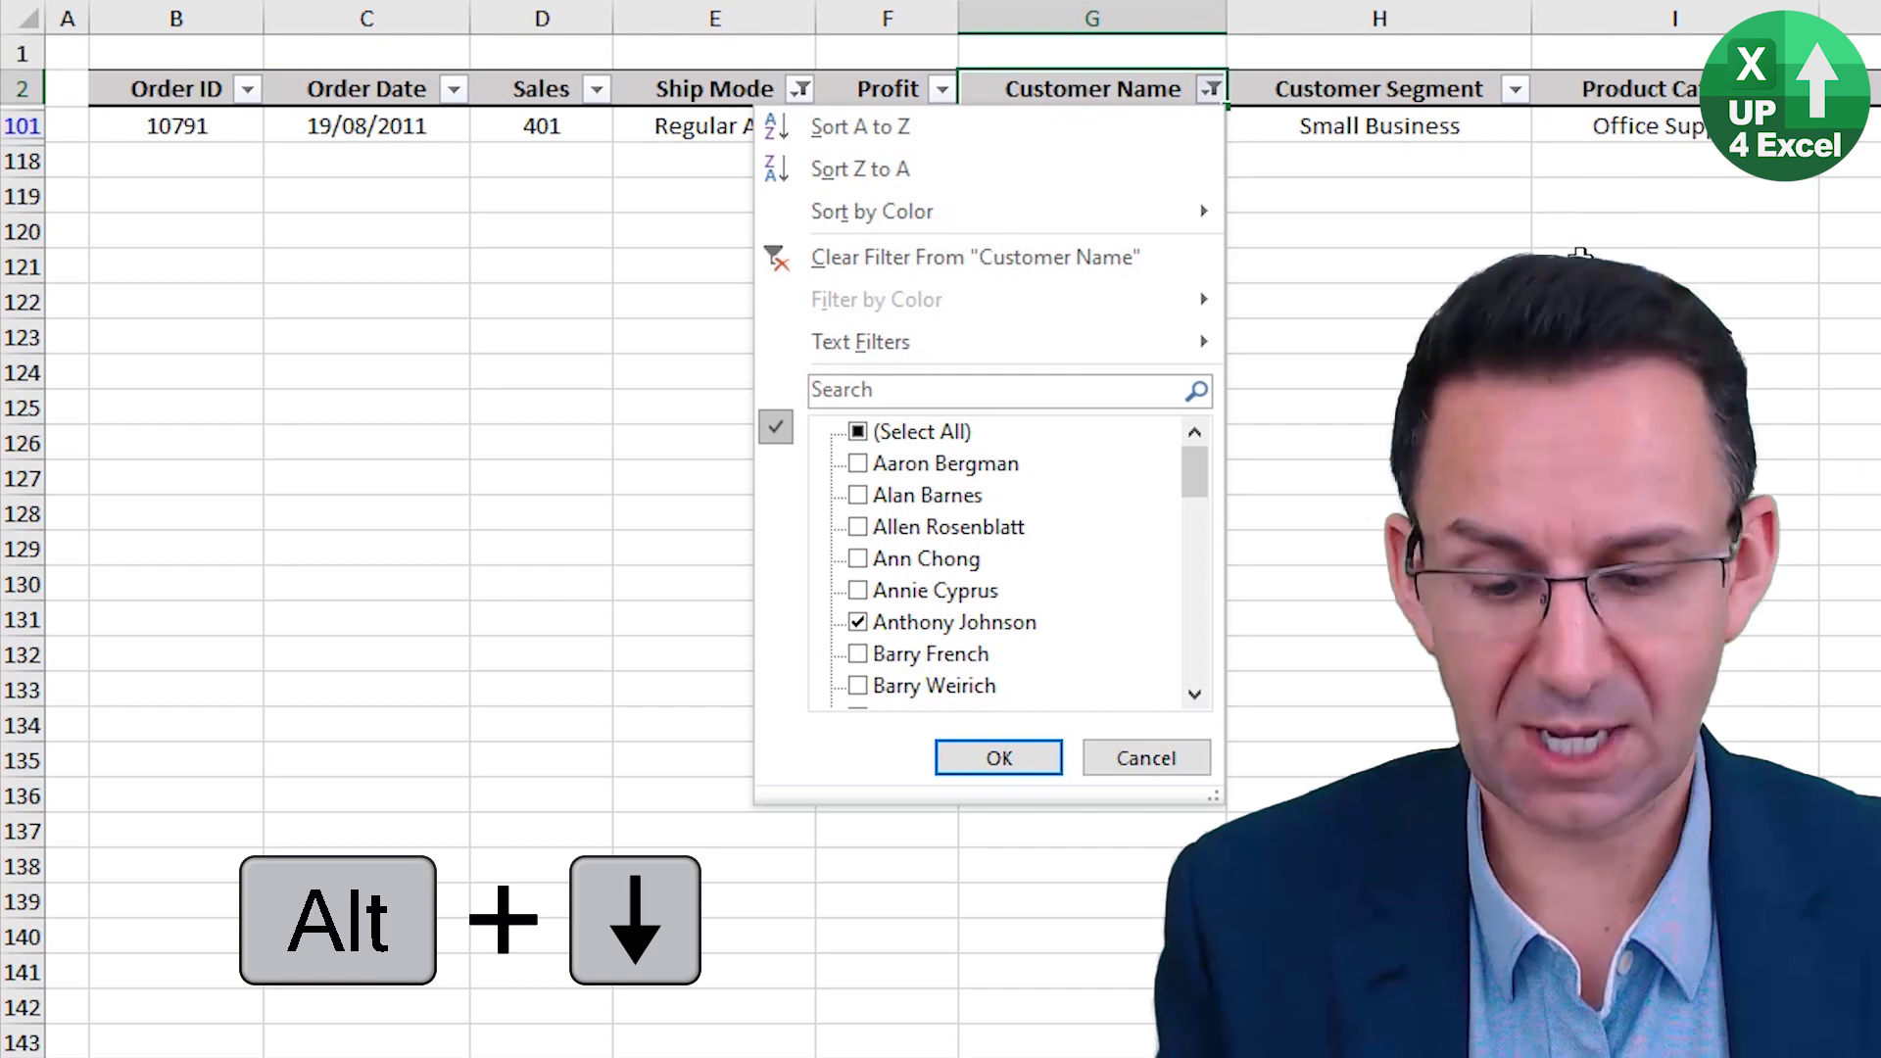
key(c)
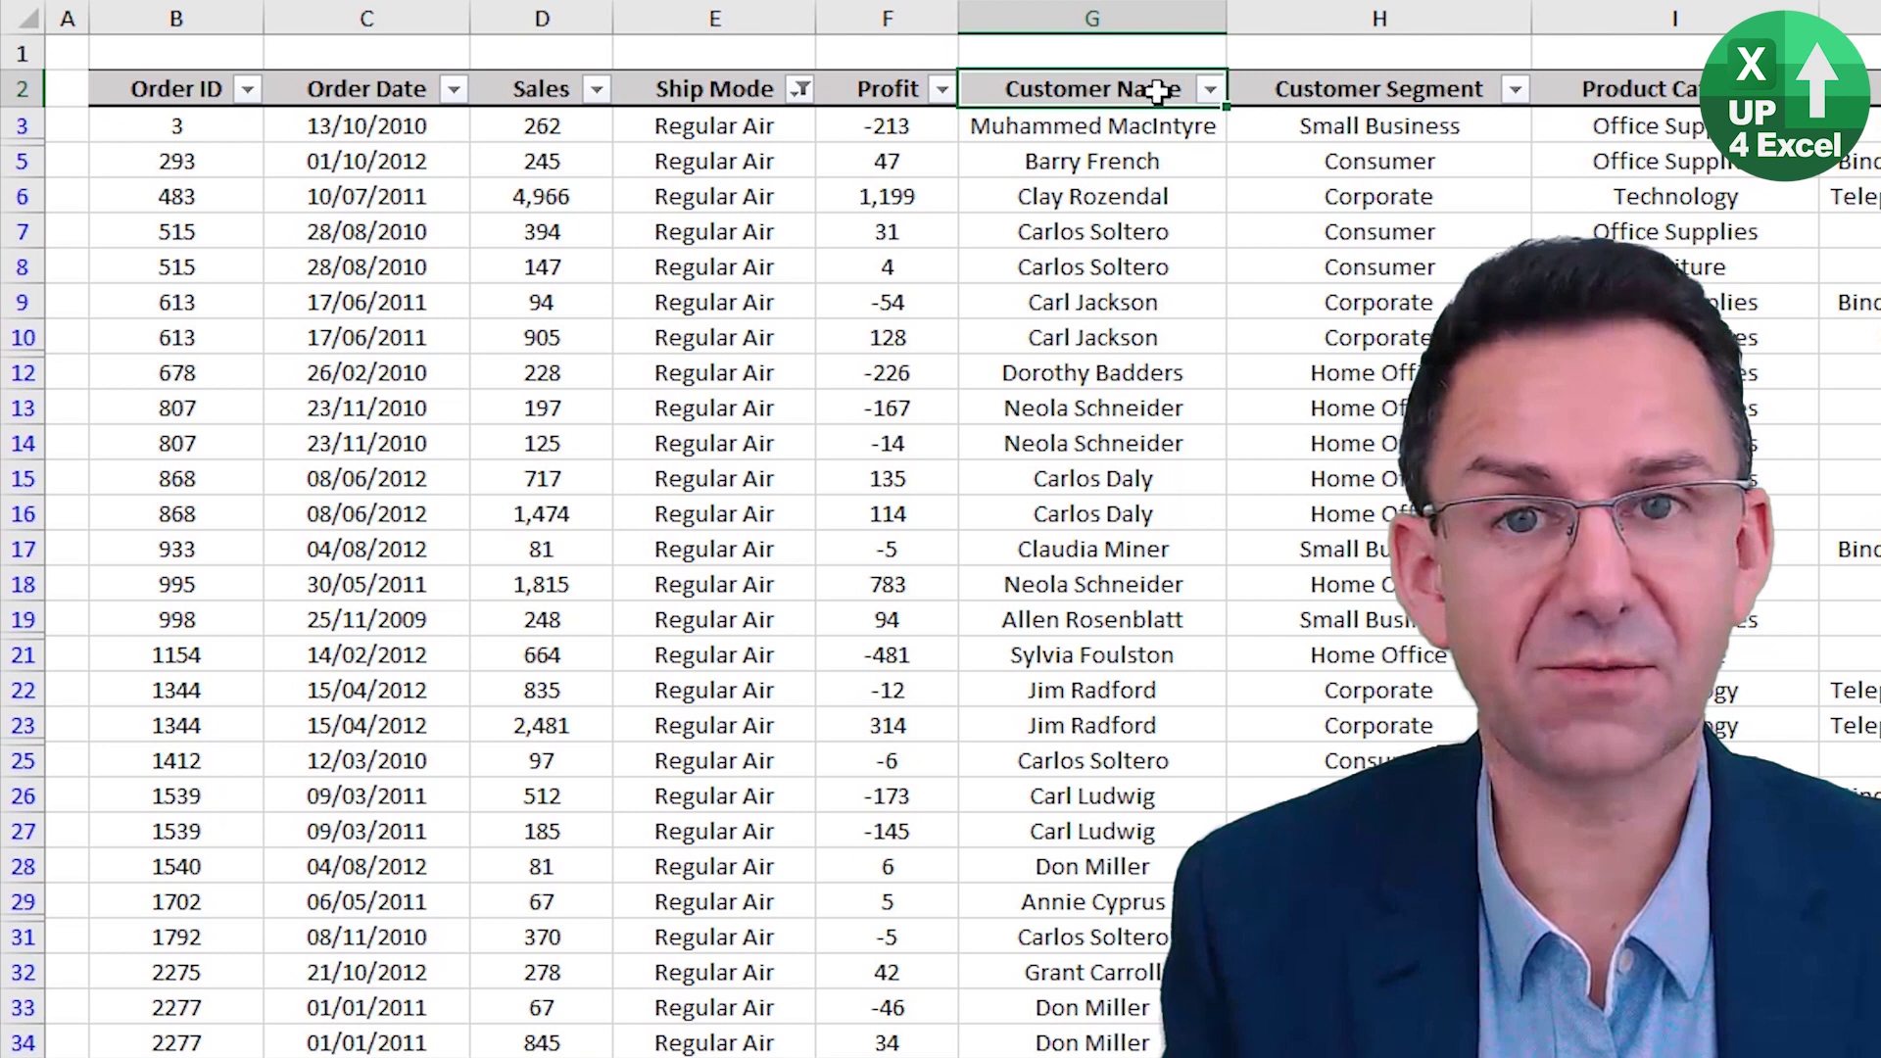
key(ctrl+shift+l)
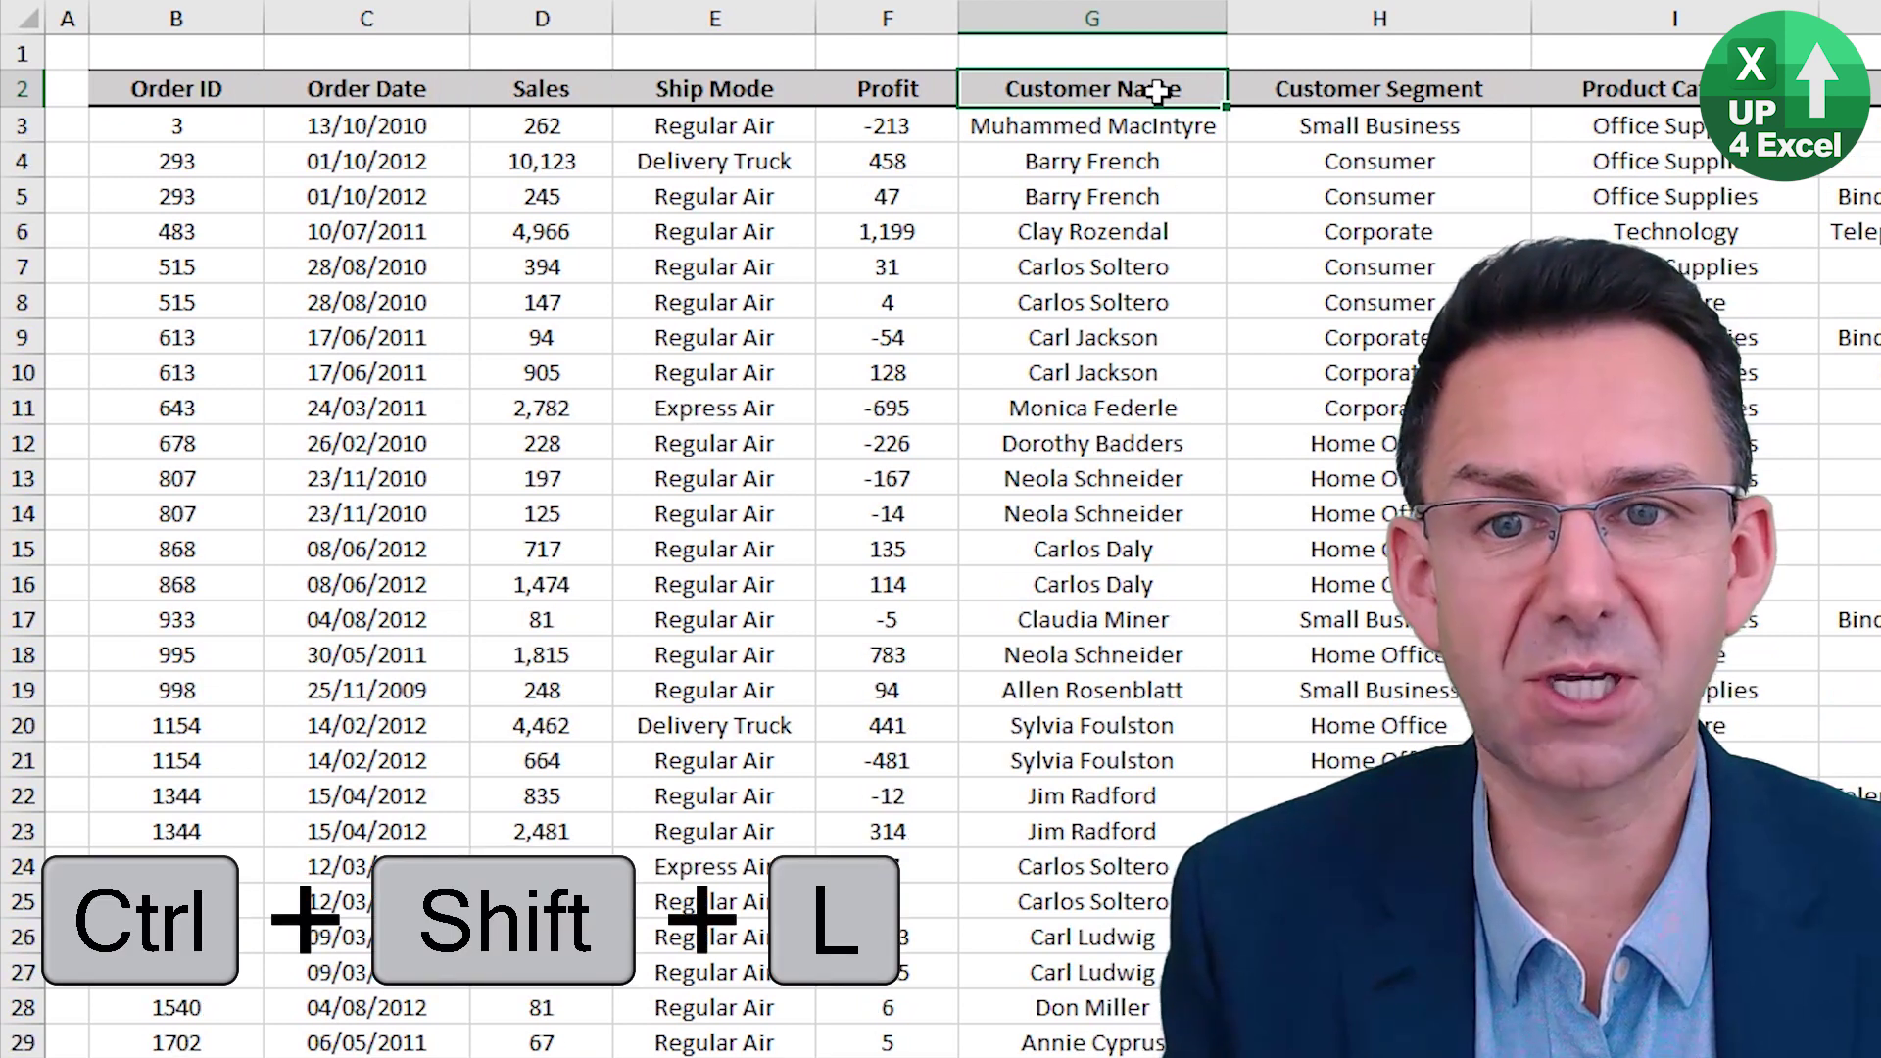
Group rows 3 to 16 of the order table as an outline.
key(ctrl+shift+l)
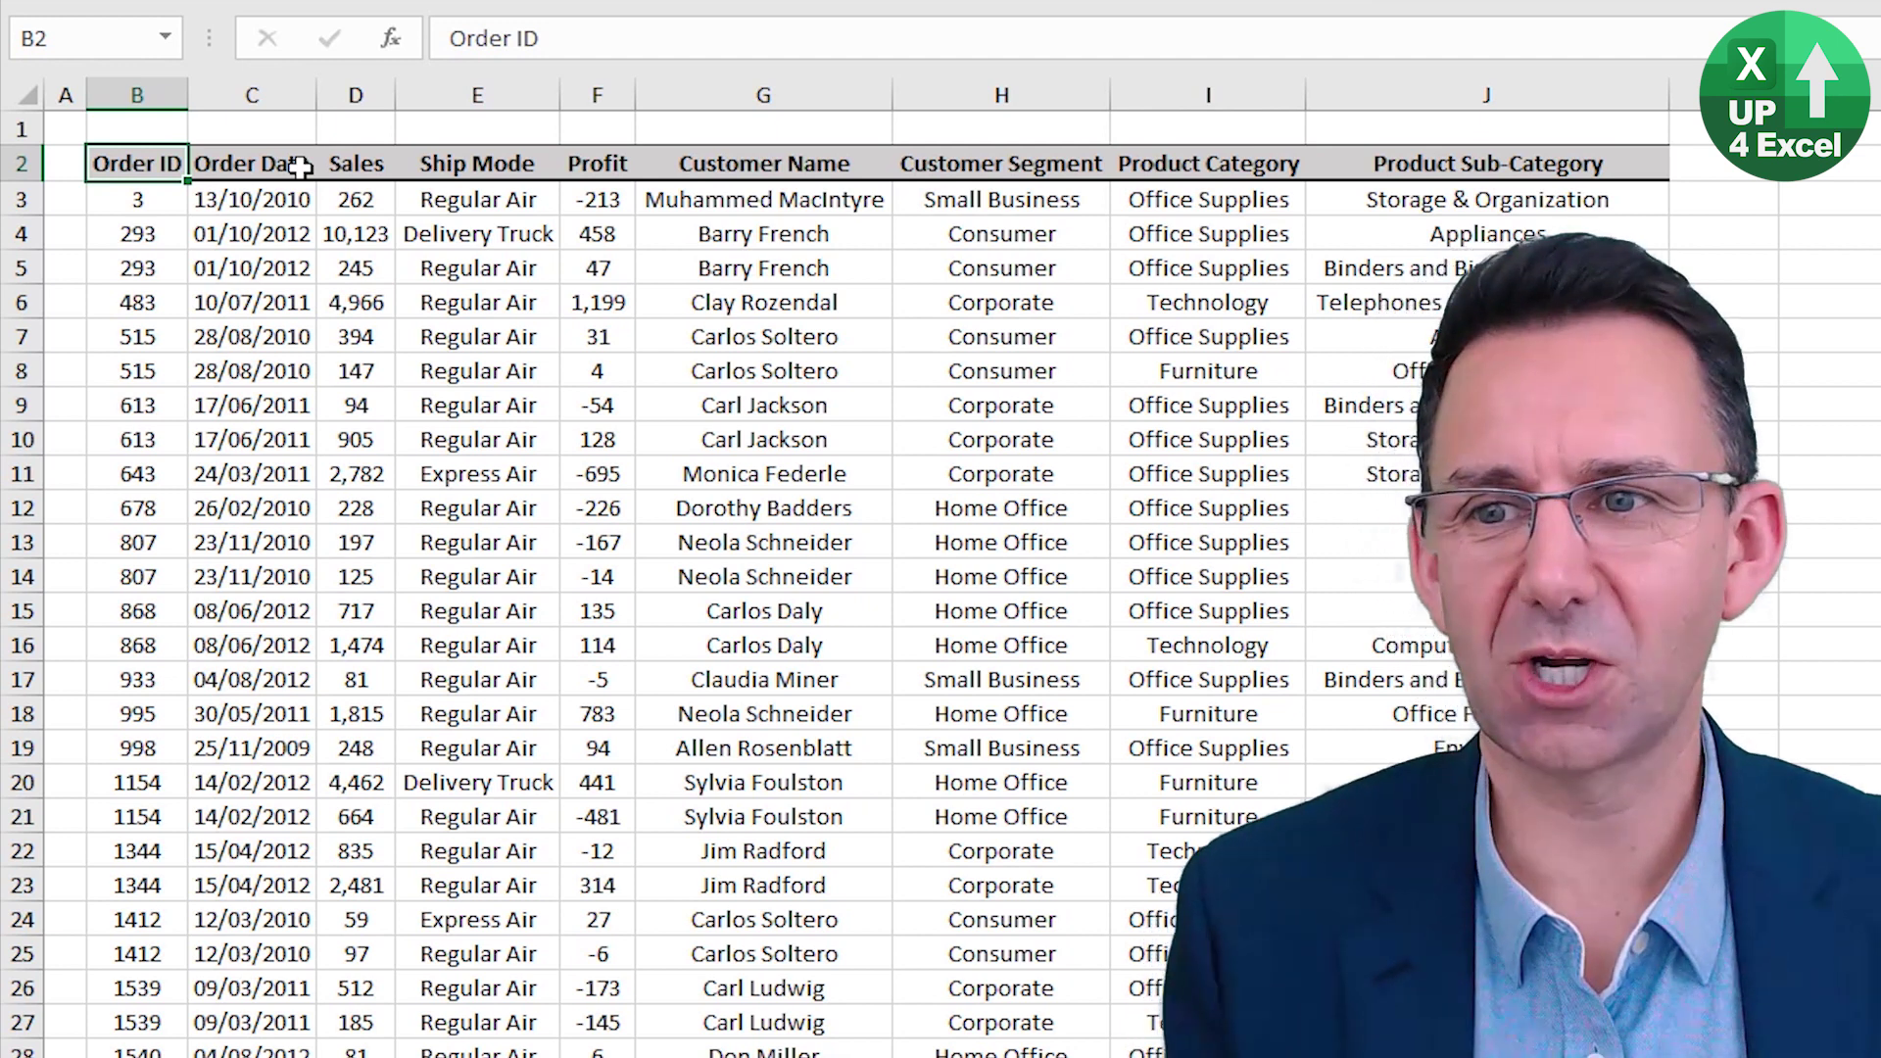
key(Down)
key(shift+Down)
key(shift+Down)
key(shift+Down)
key(shift+Down)
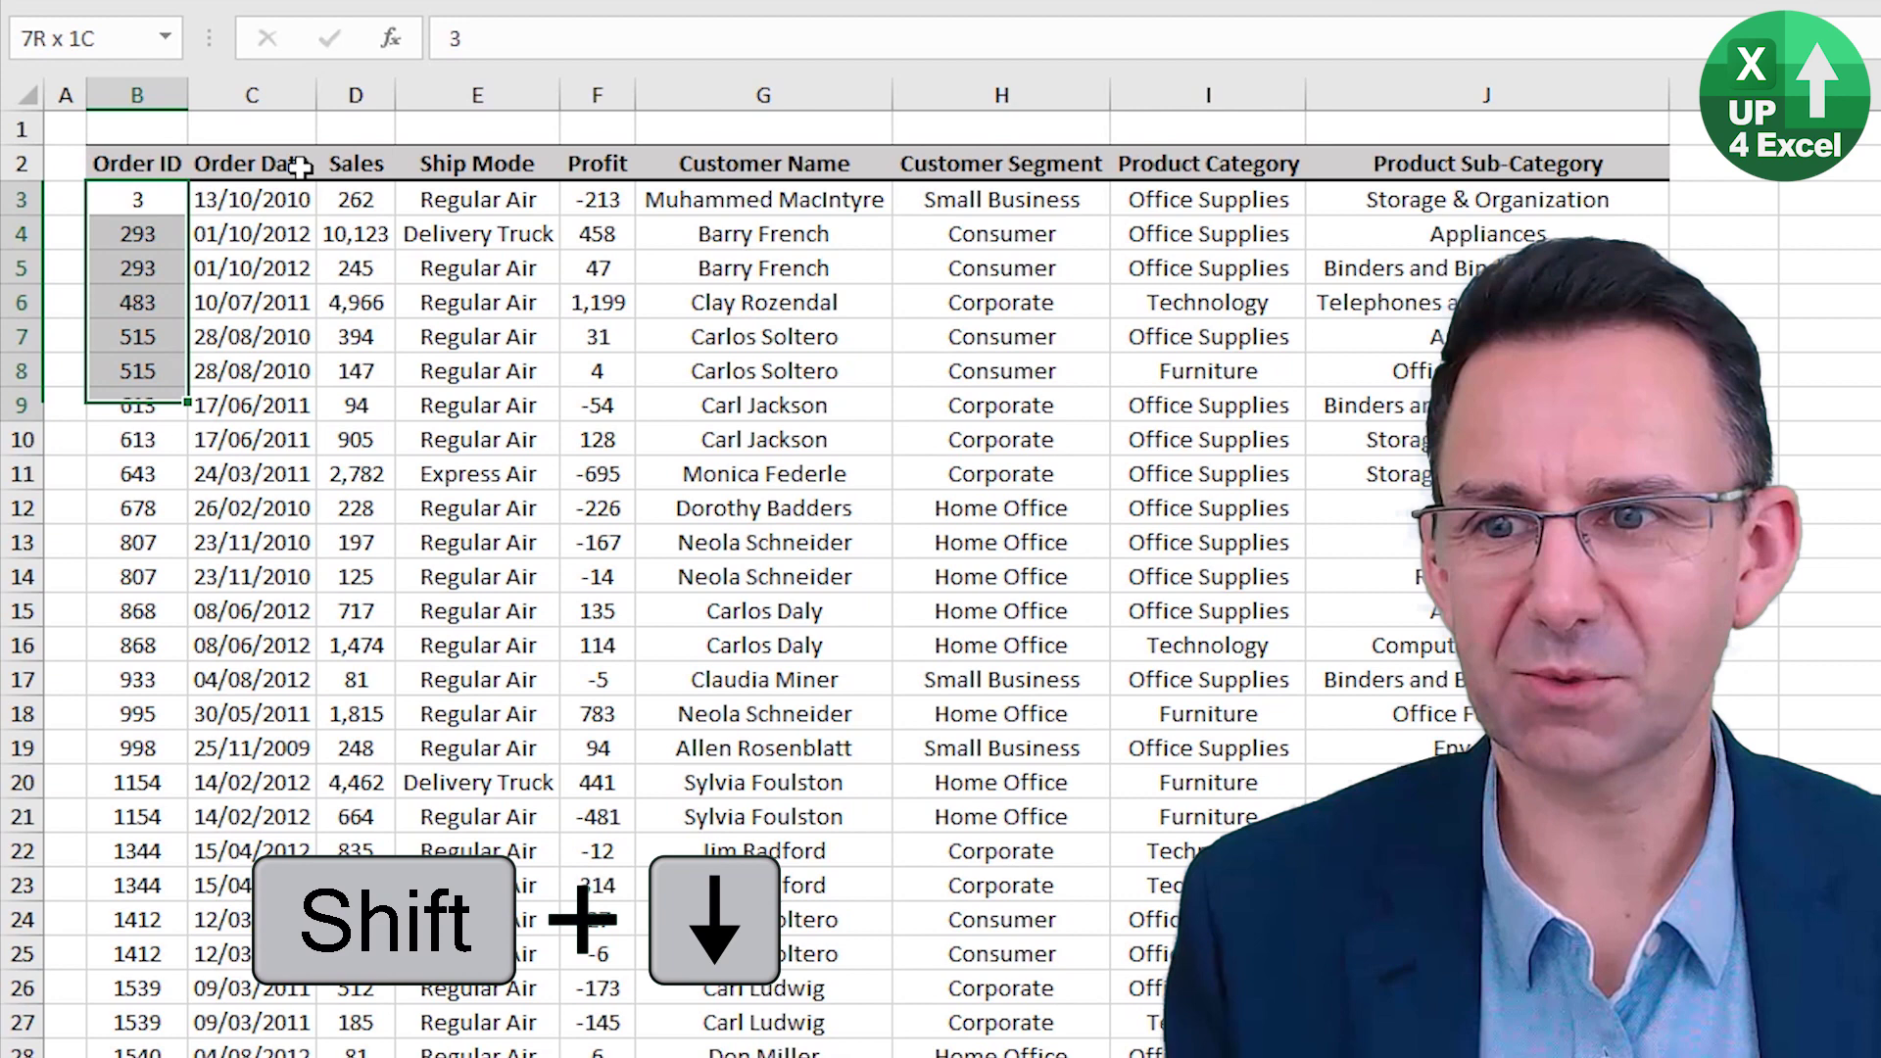
key(shift+Down)
key(shift+Down)
key(shift+Down)
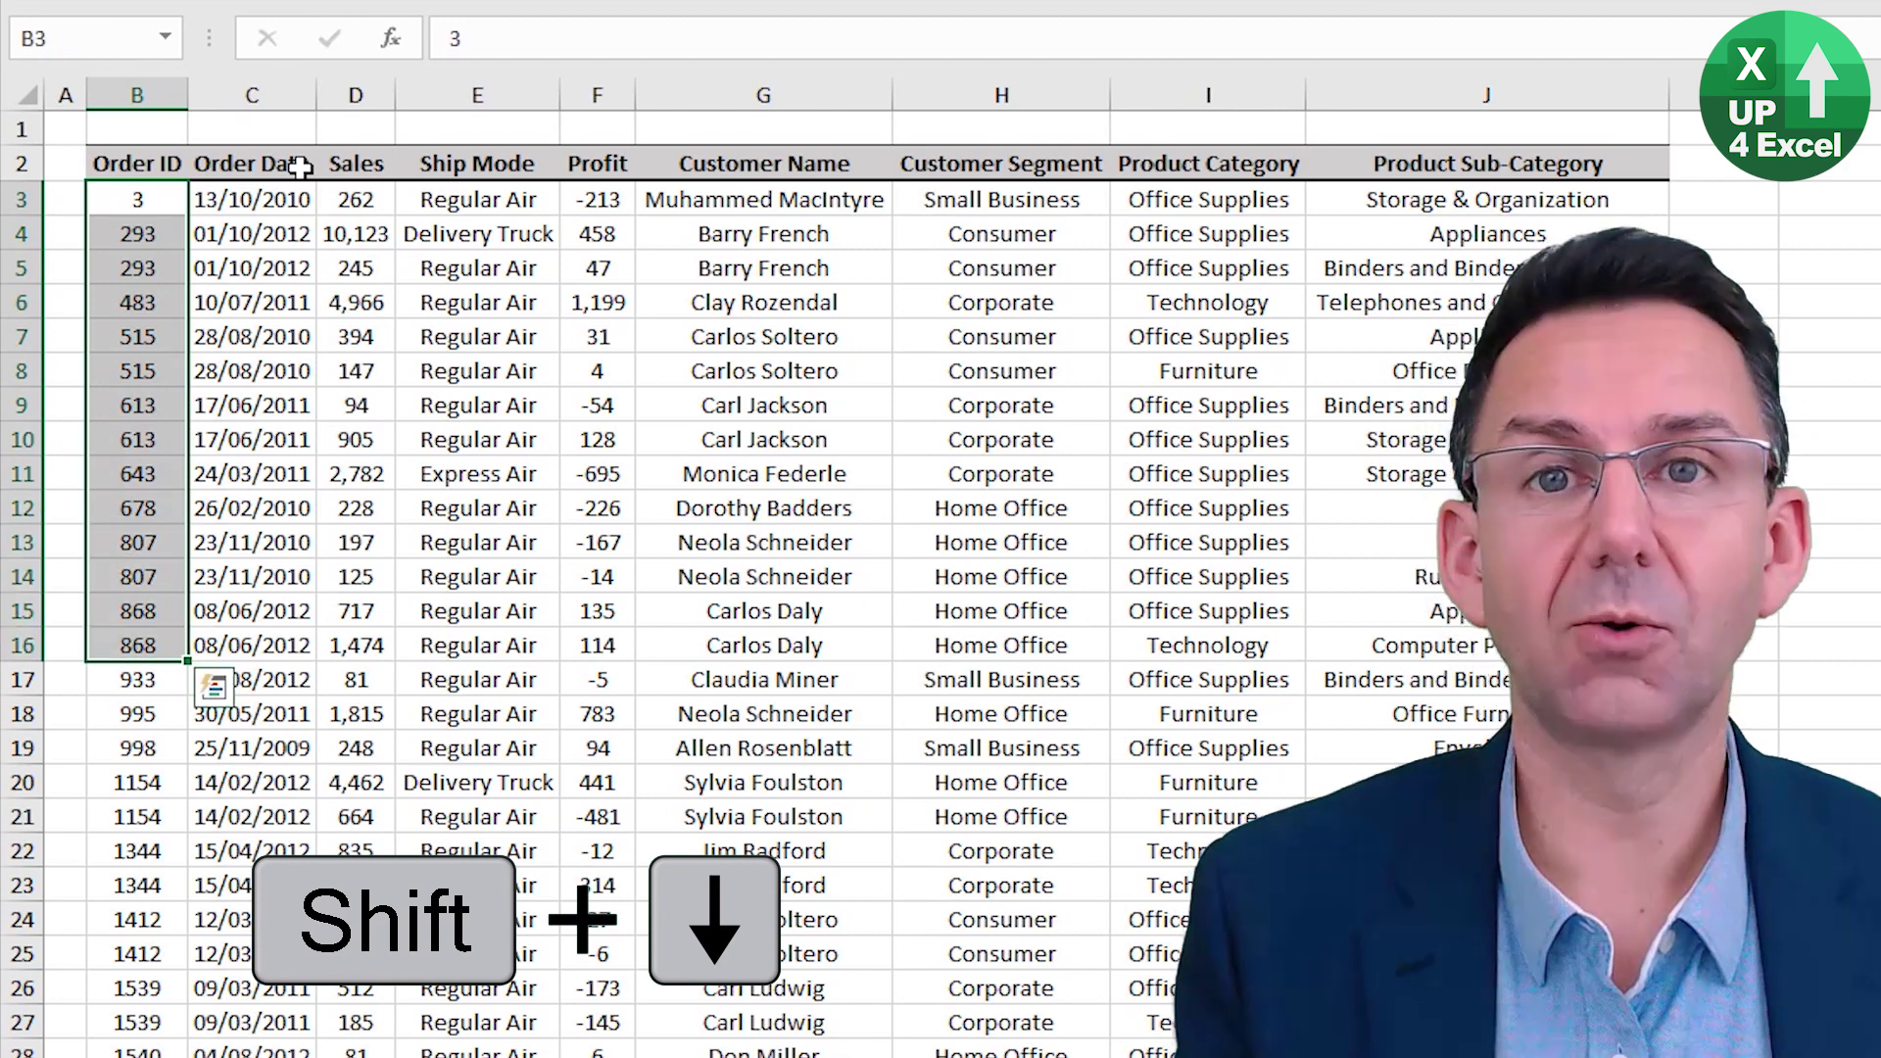
key(shift+alt+Right)
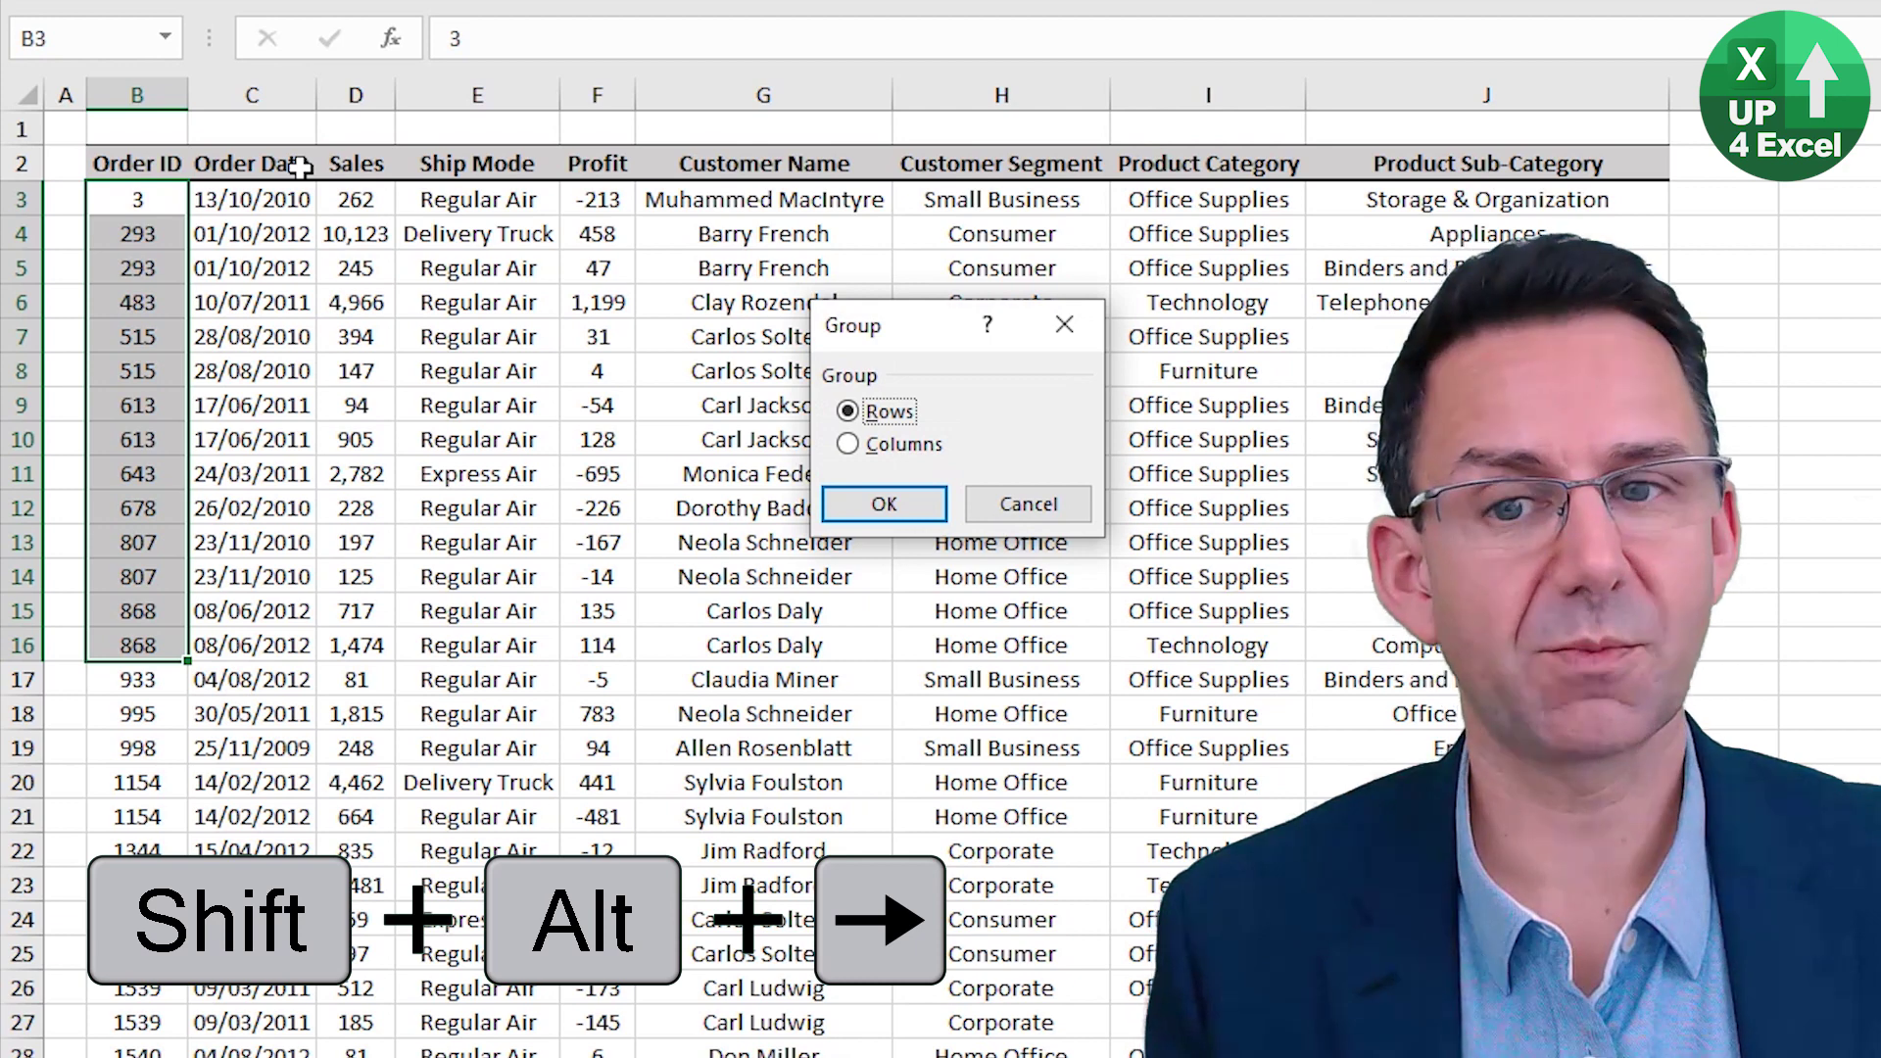
key(Return)
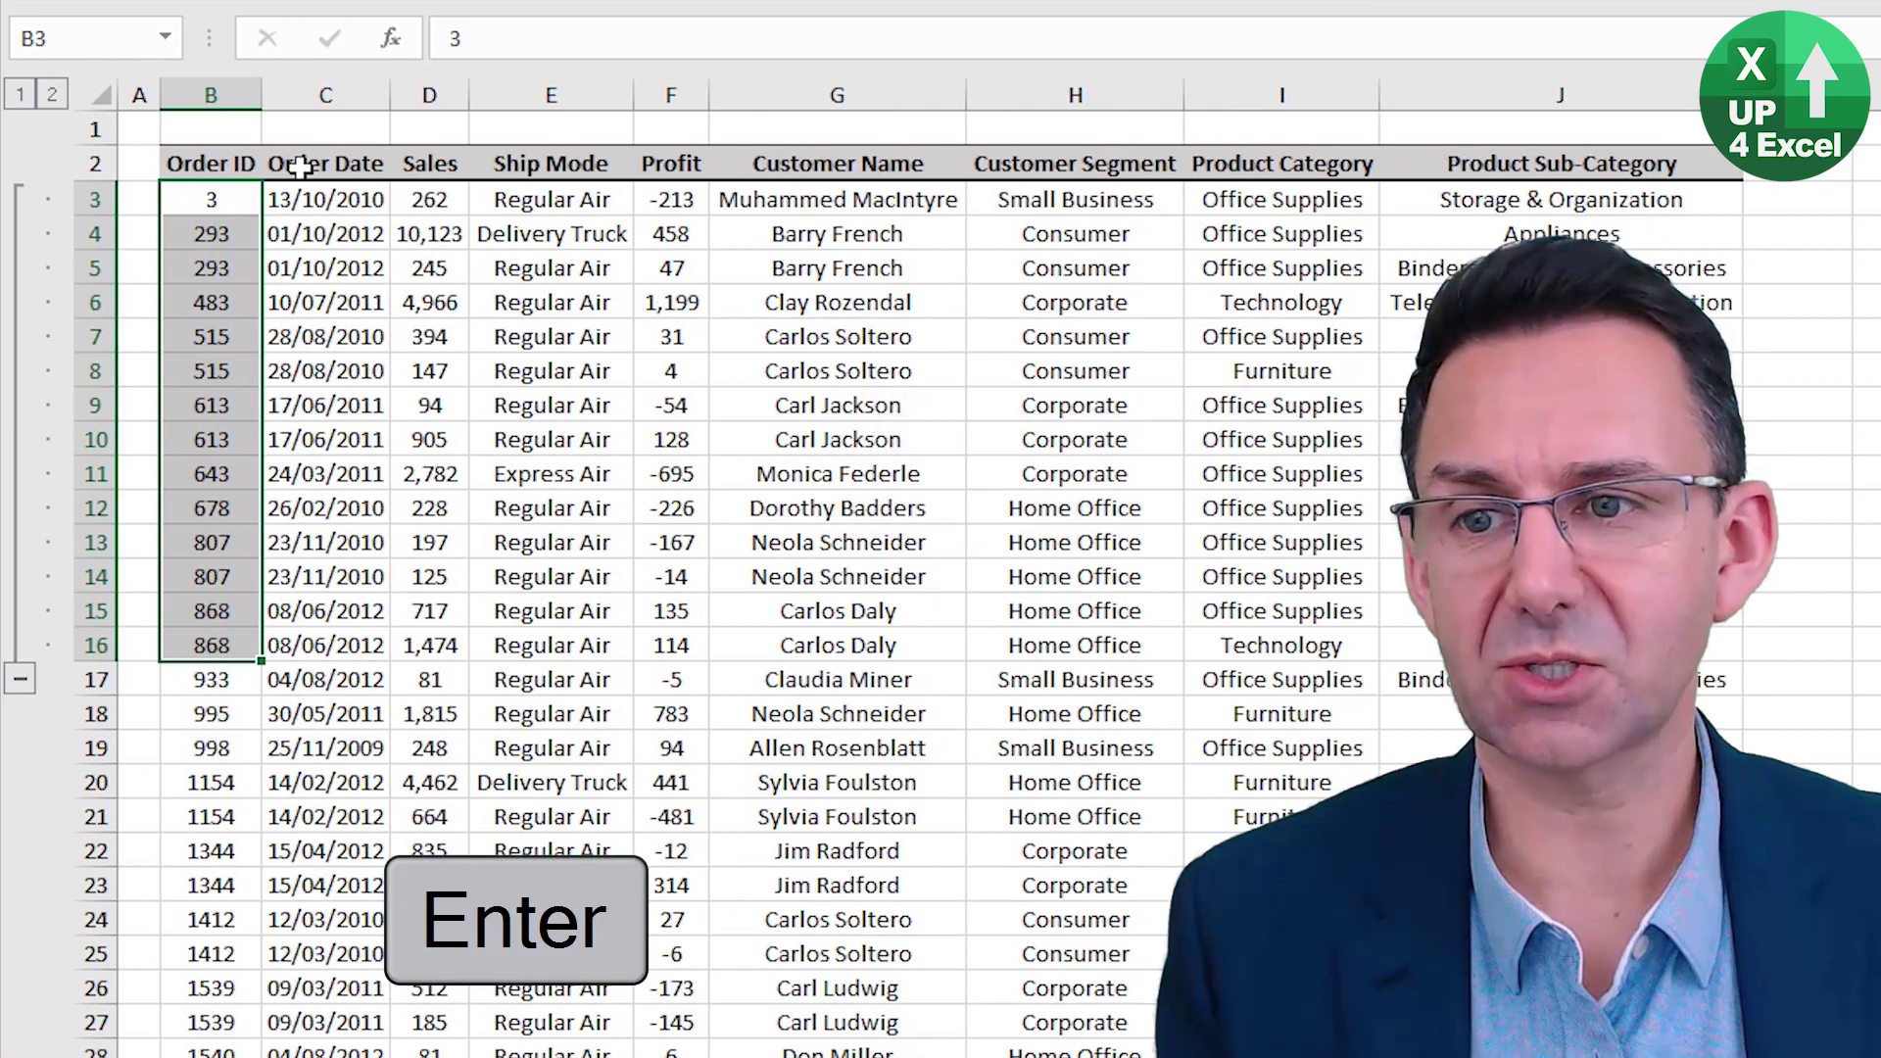
Select row 21 and group it on its own.
key(Down)
key(Down)
key(Down)
key(Down)
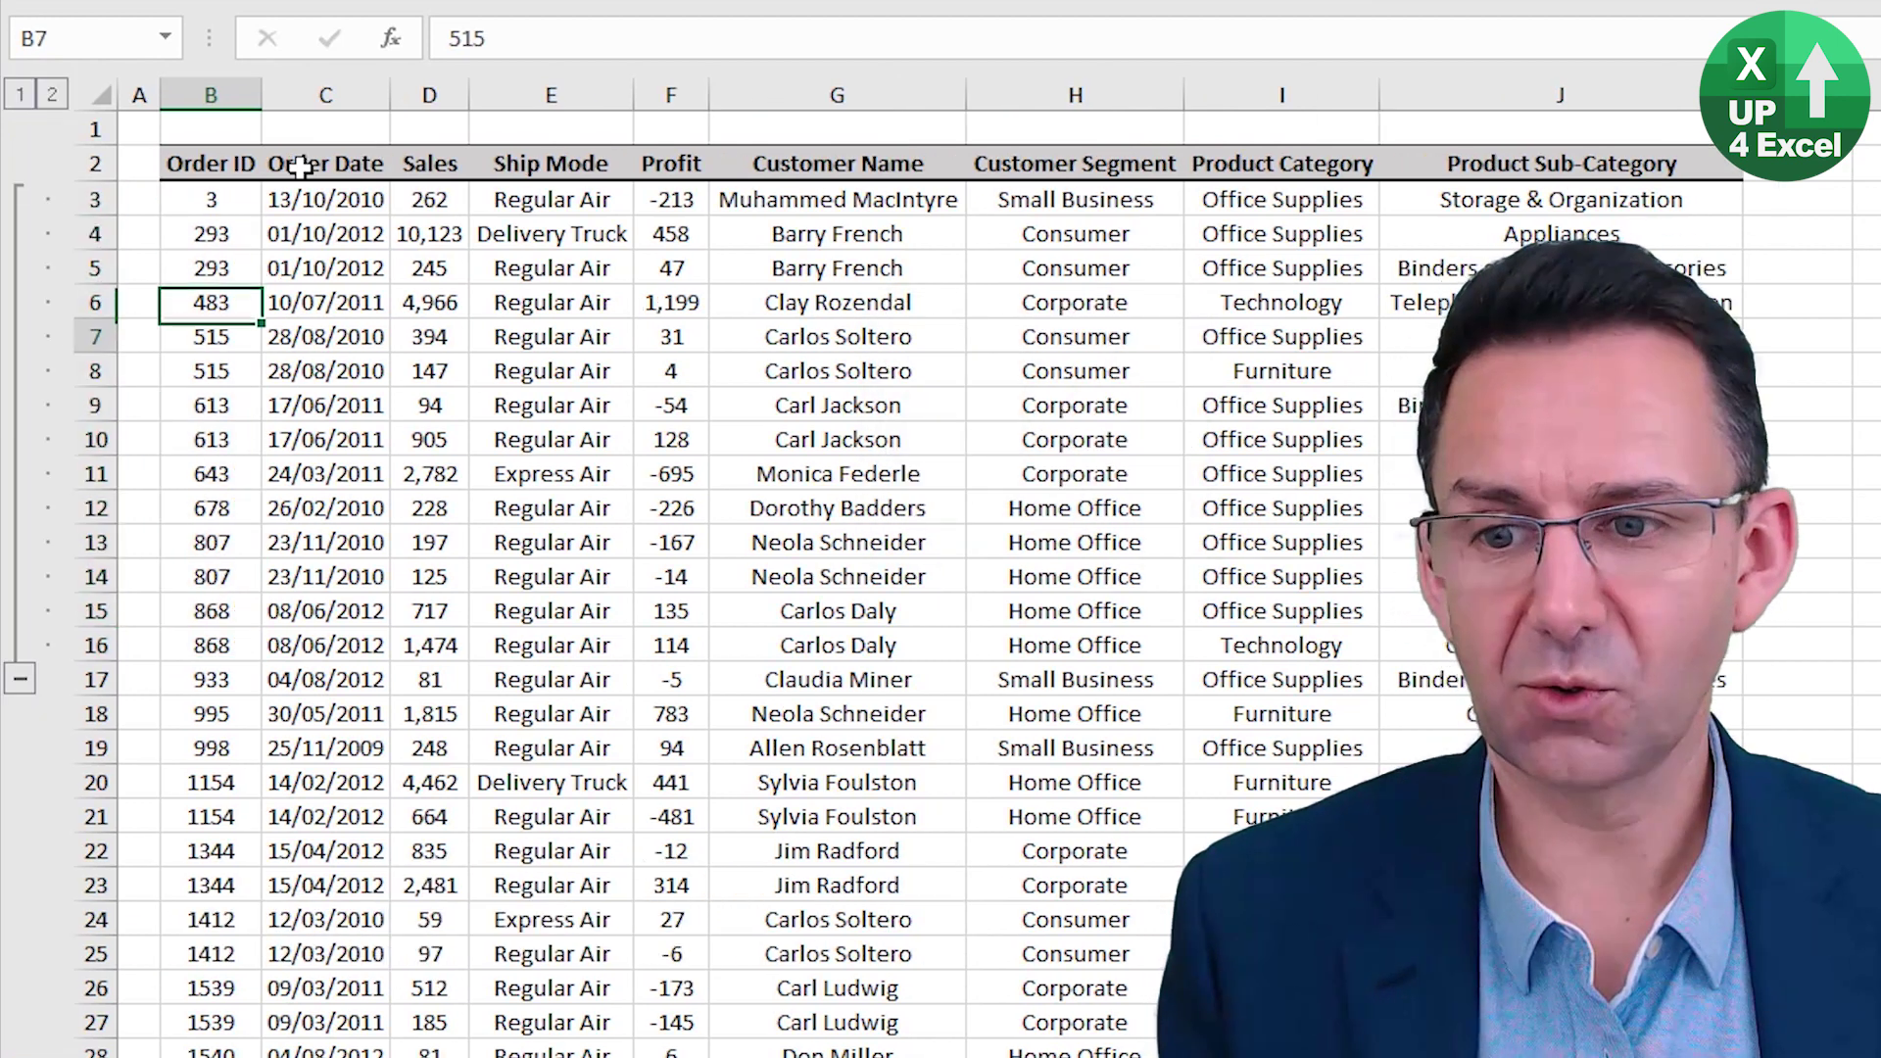
key(Down)
key(Down)
key(Down)
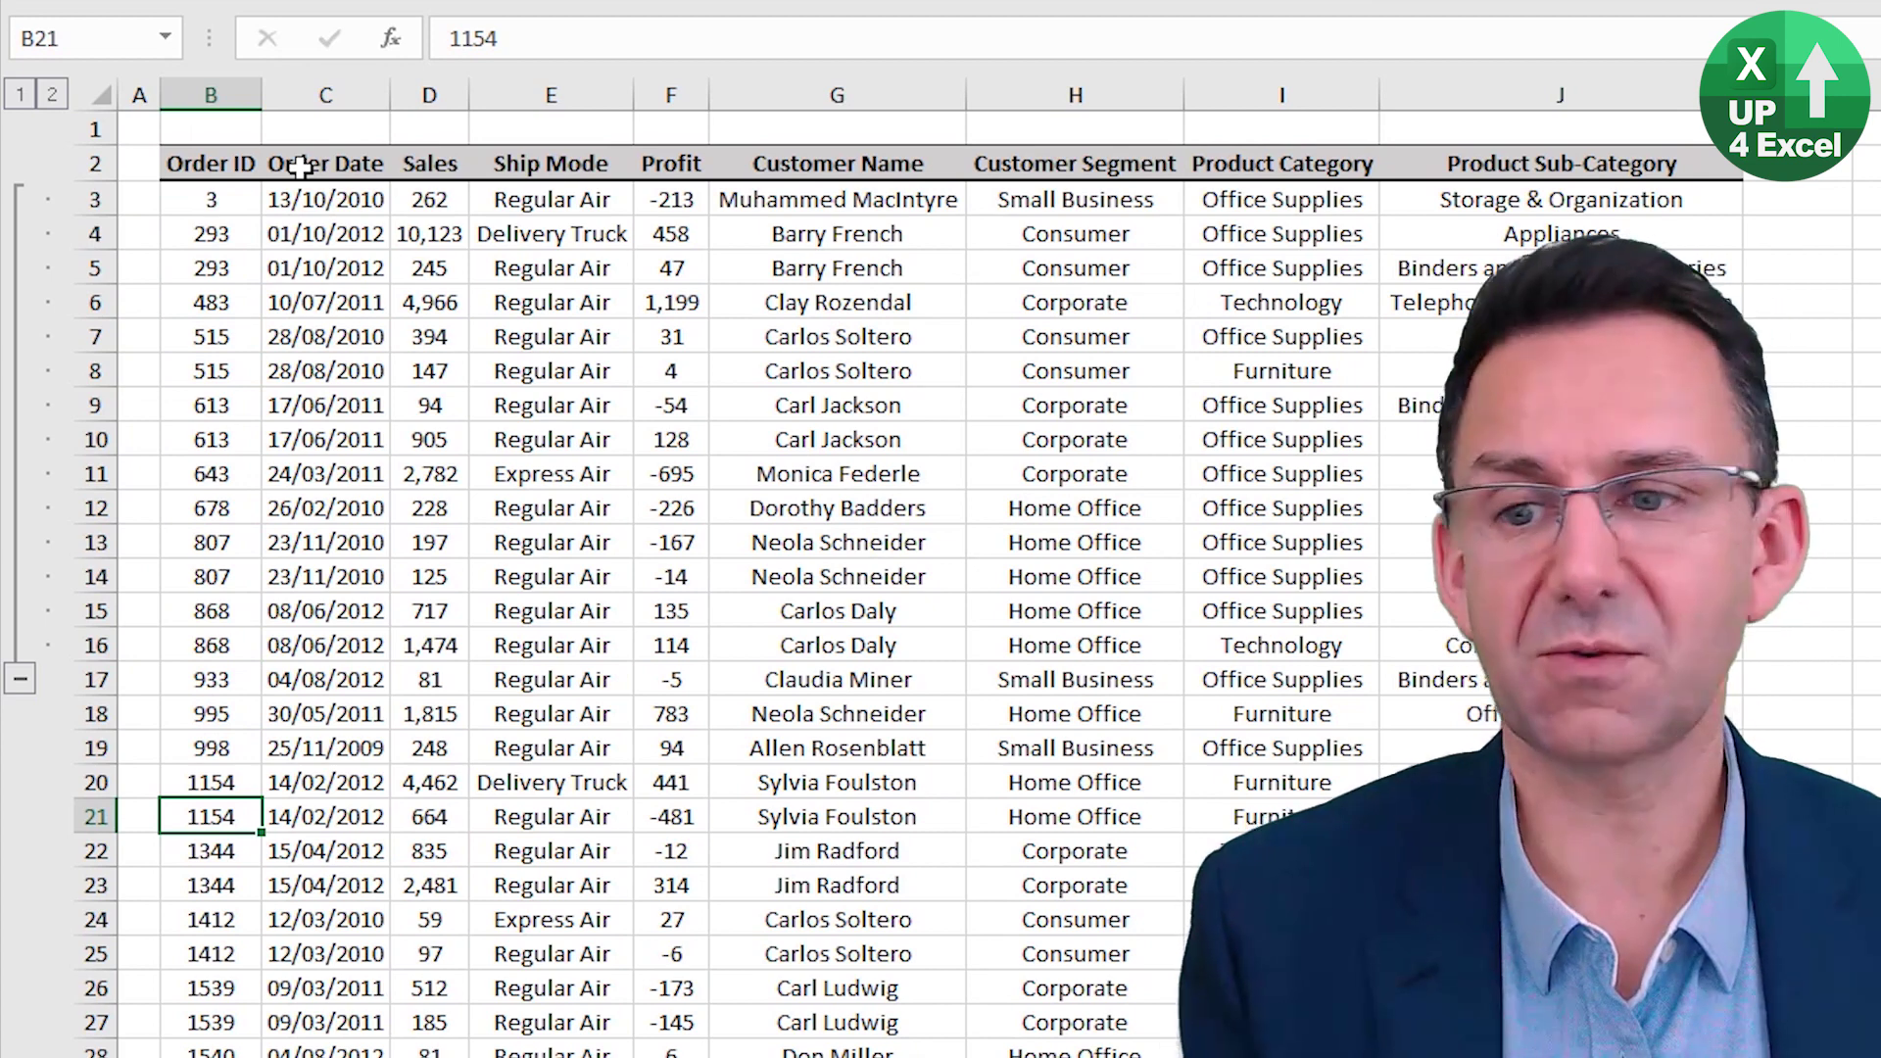
key(shift+space)
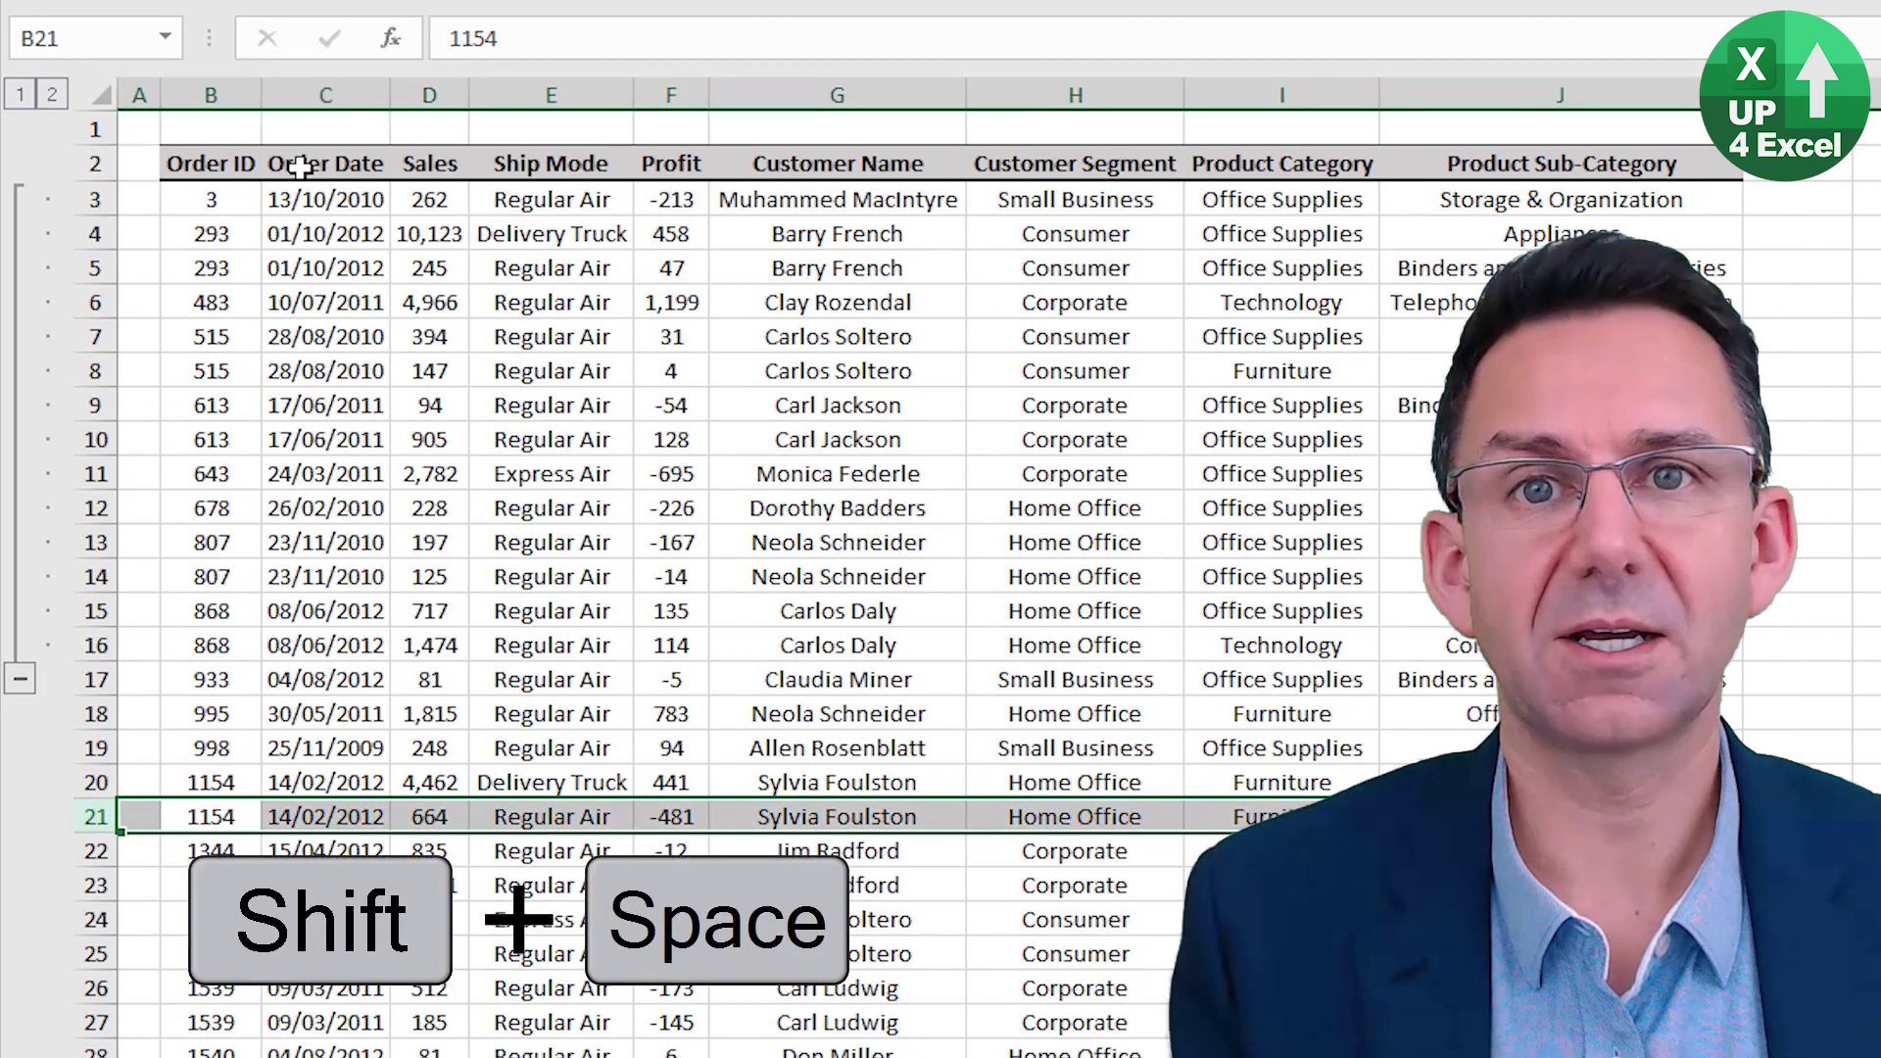
key(shift+alt+Right)
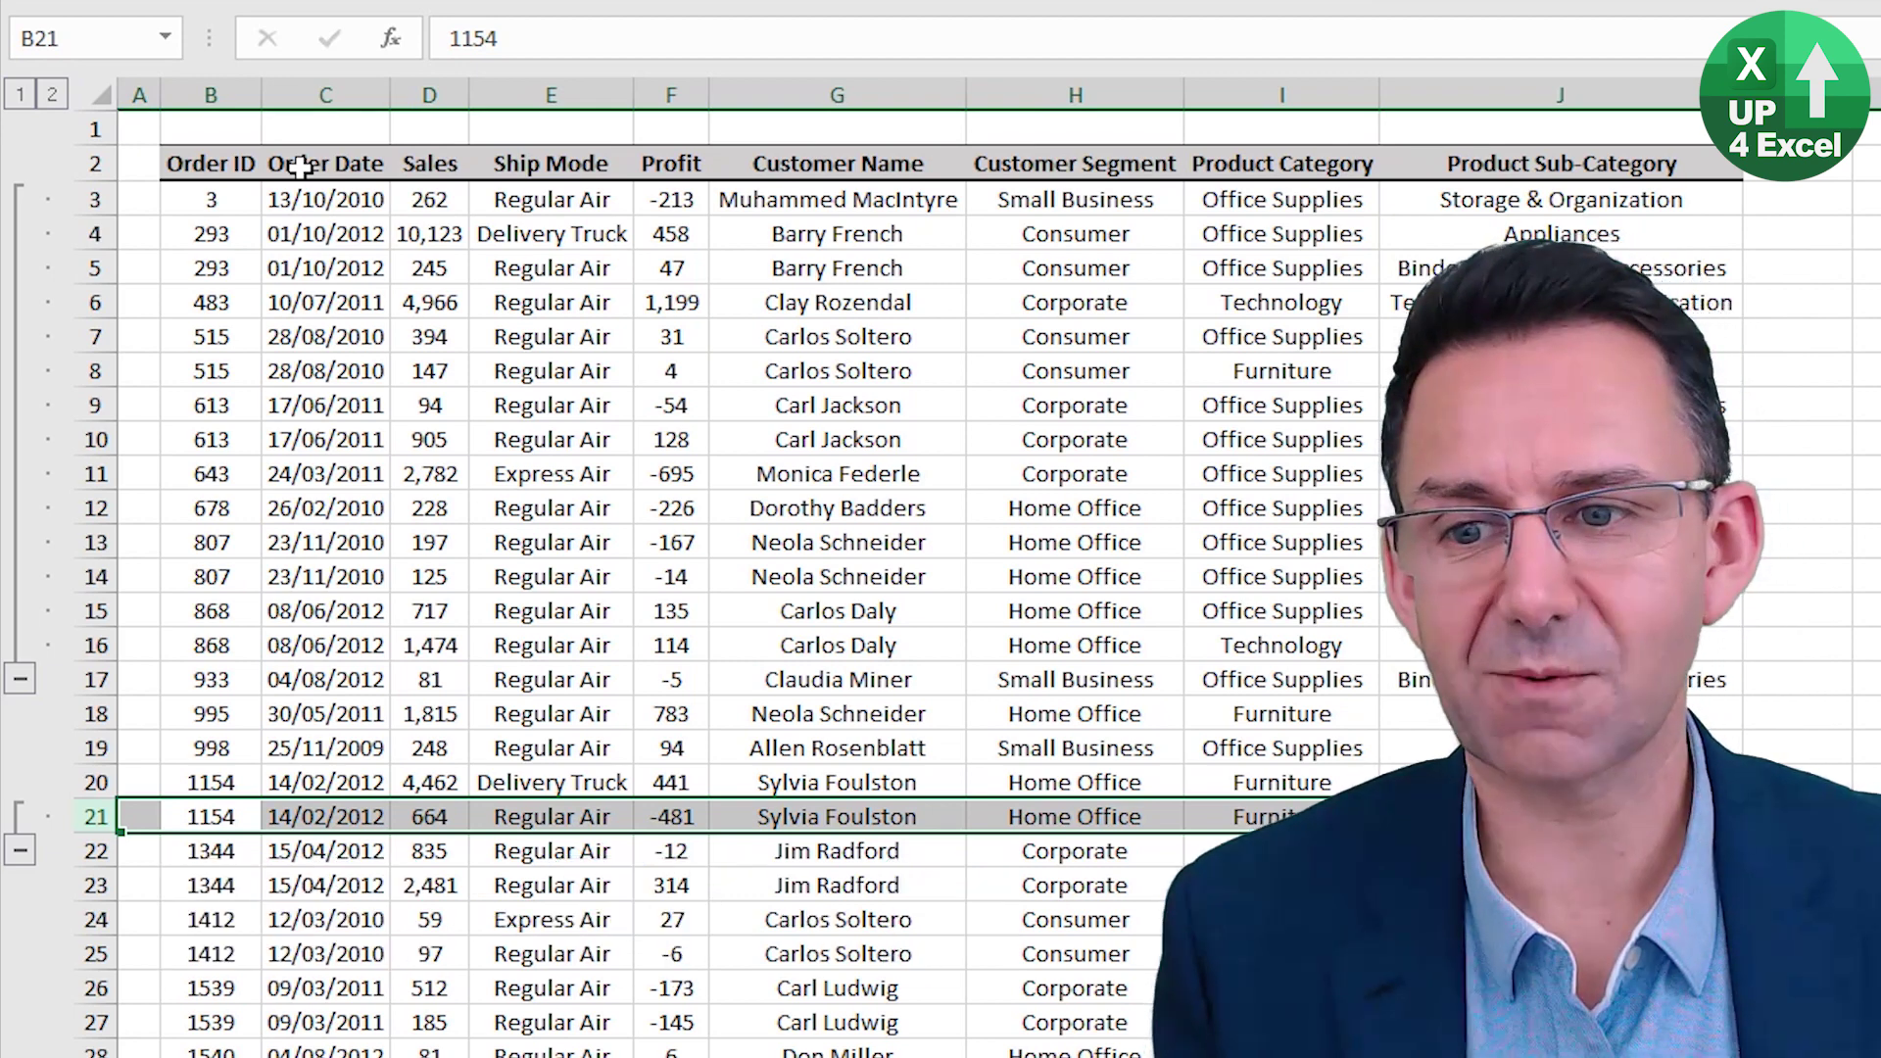
key(Up)
key(Right)
key(Right)
key(Right)
key(Right)
key(Right)
key(shift+Right)
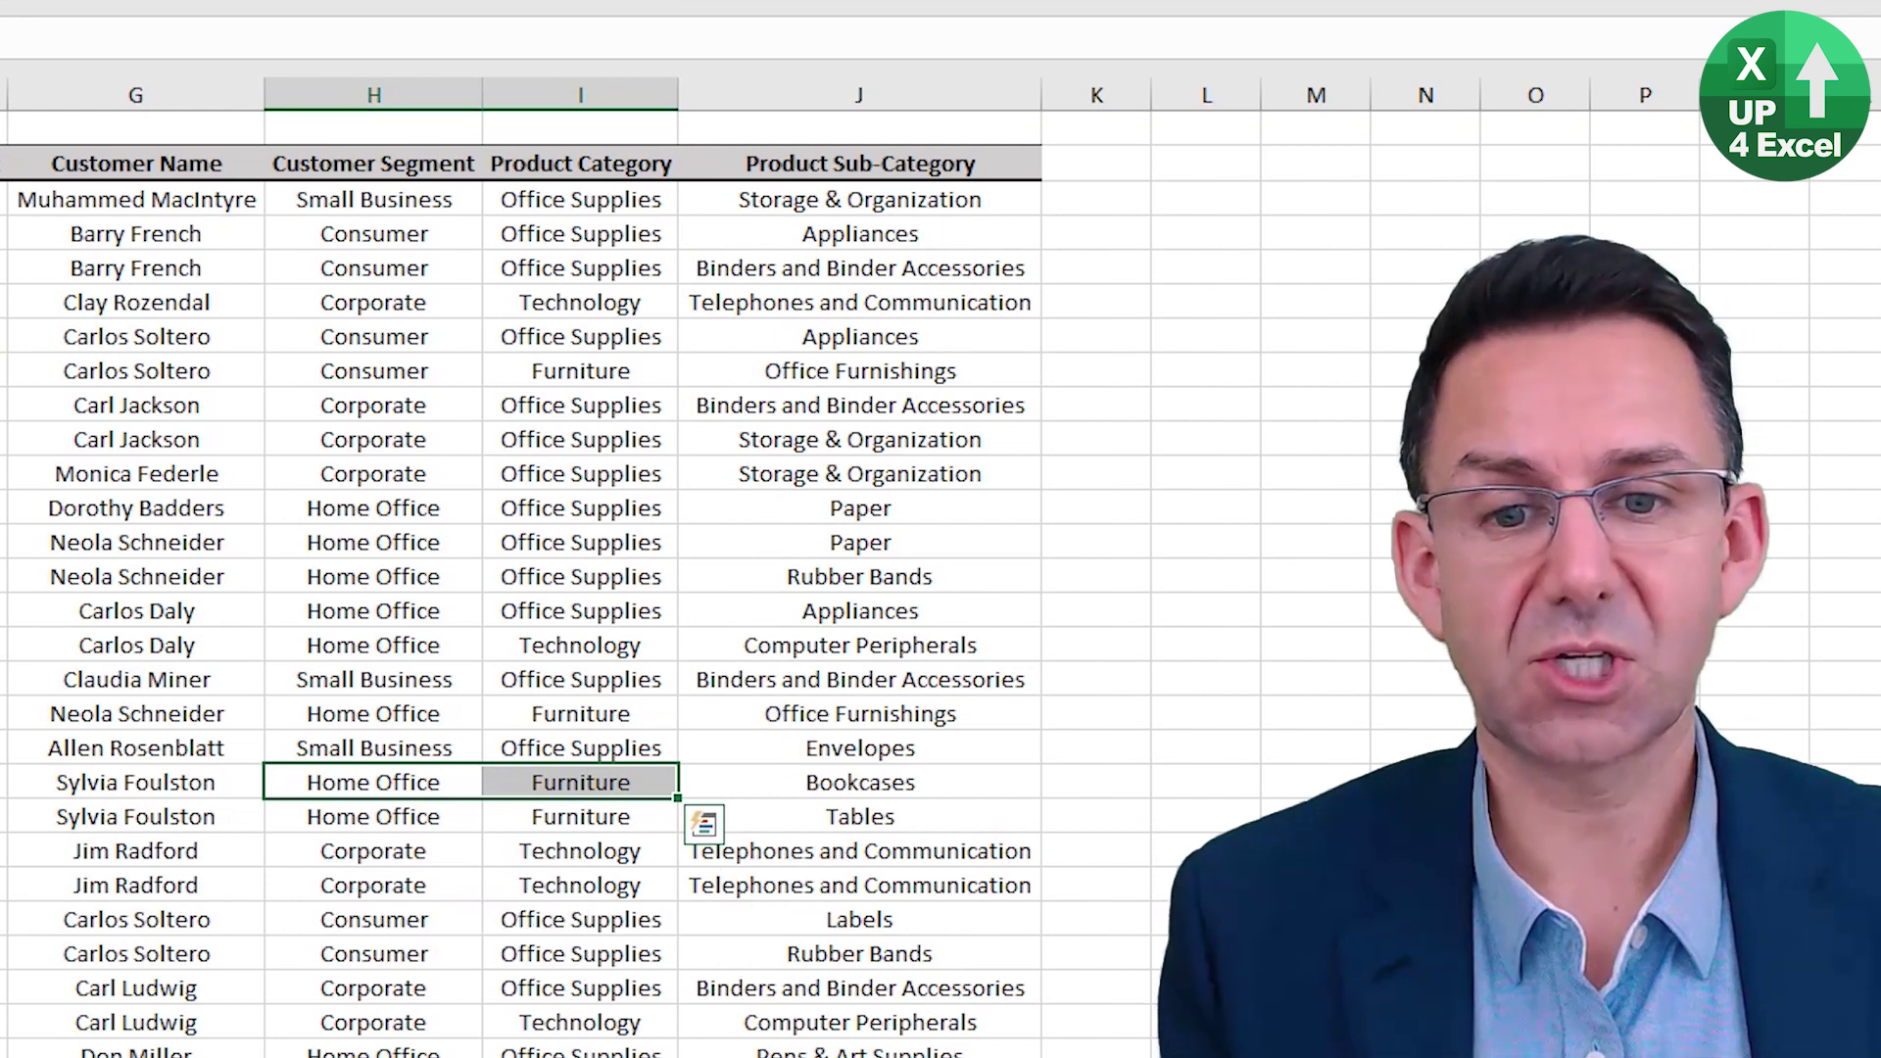
Select whole columns H and I (Customer Segment, Product Category) and group them into one collapsible column group.
key(shift+alt+Right)
key(Down)
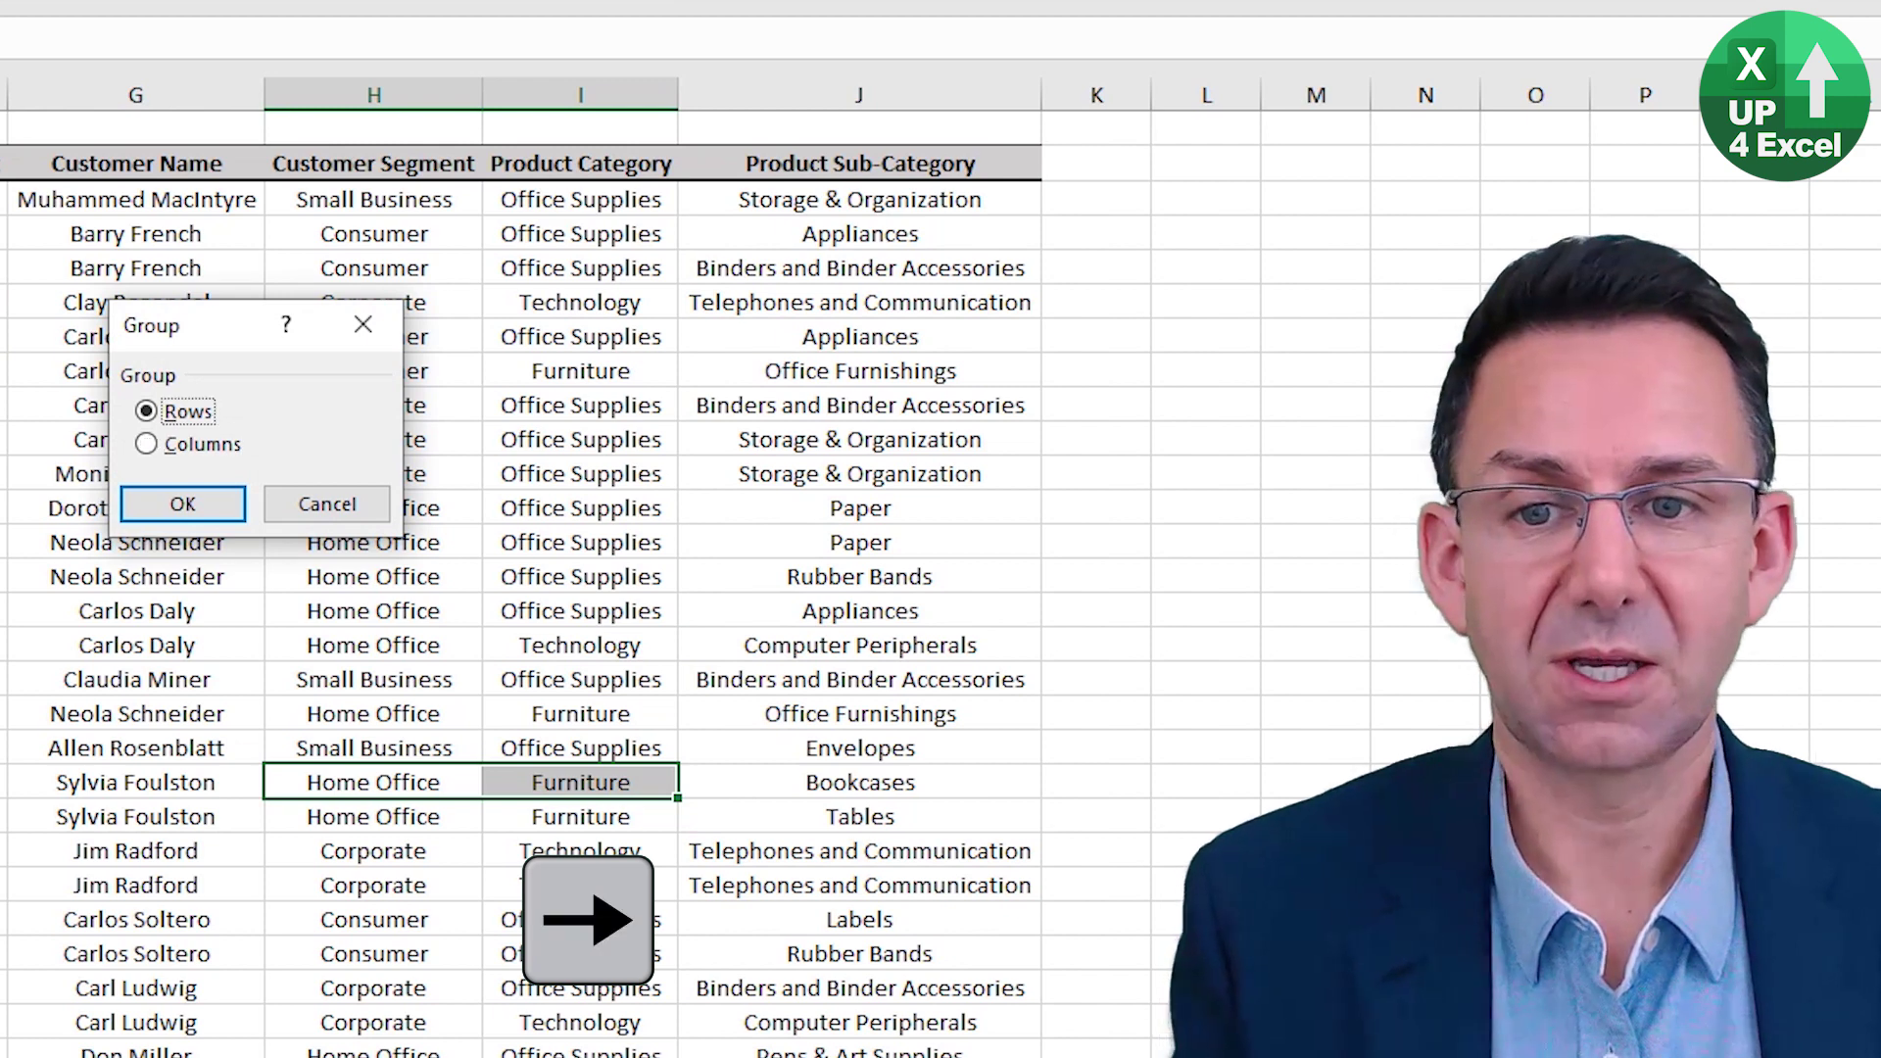
key(Tab)
key(Escape)
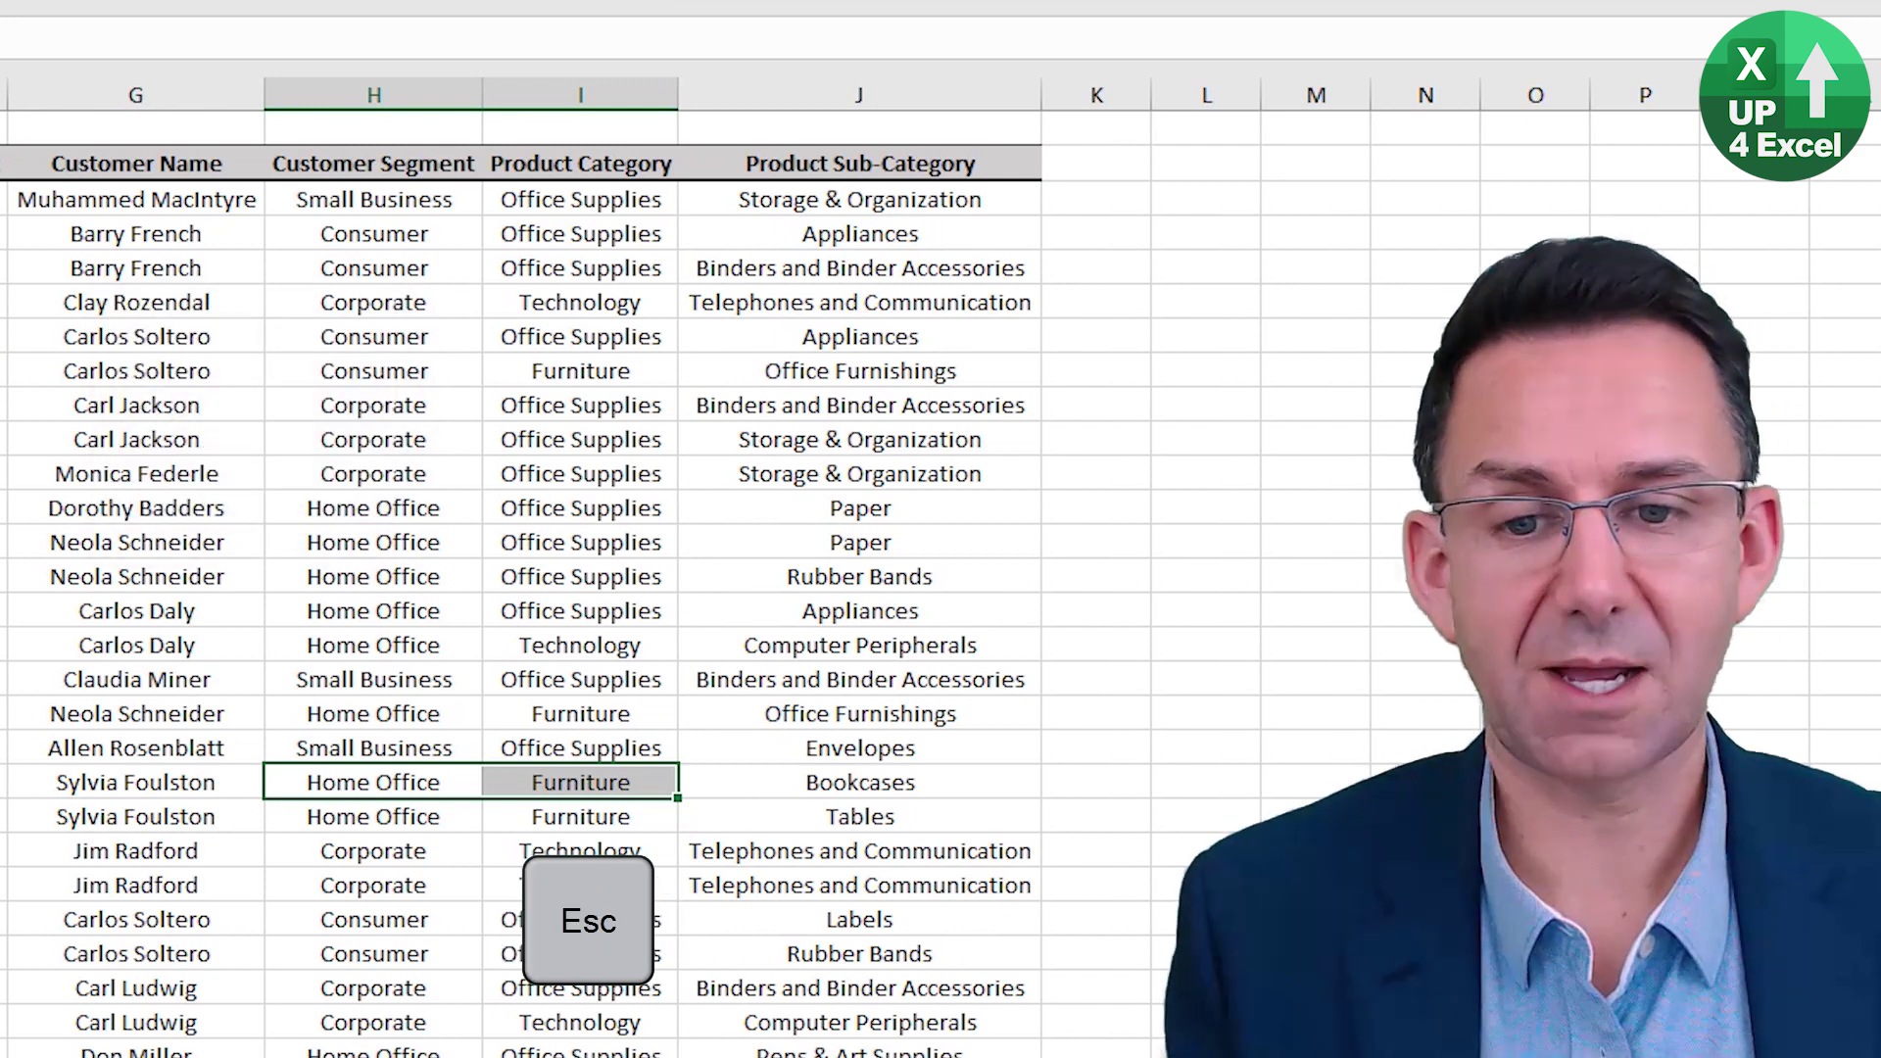
key(ctrl+space)
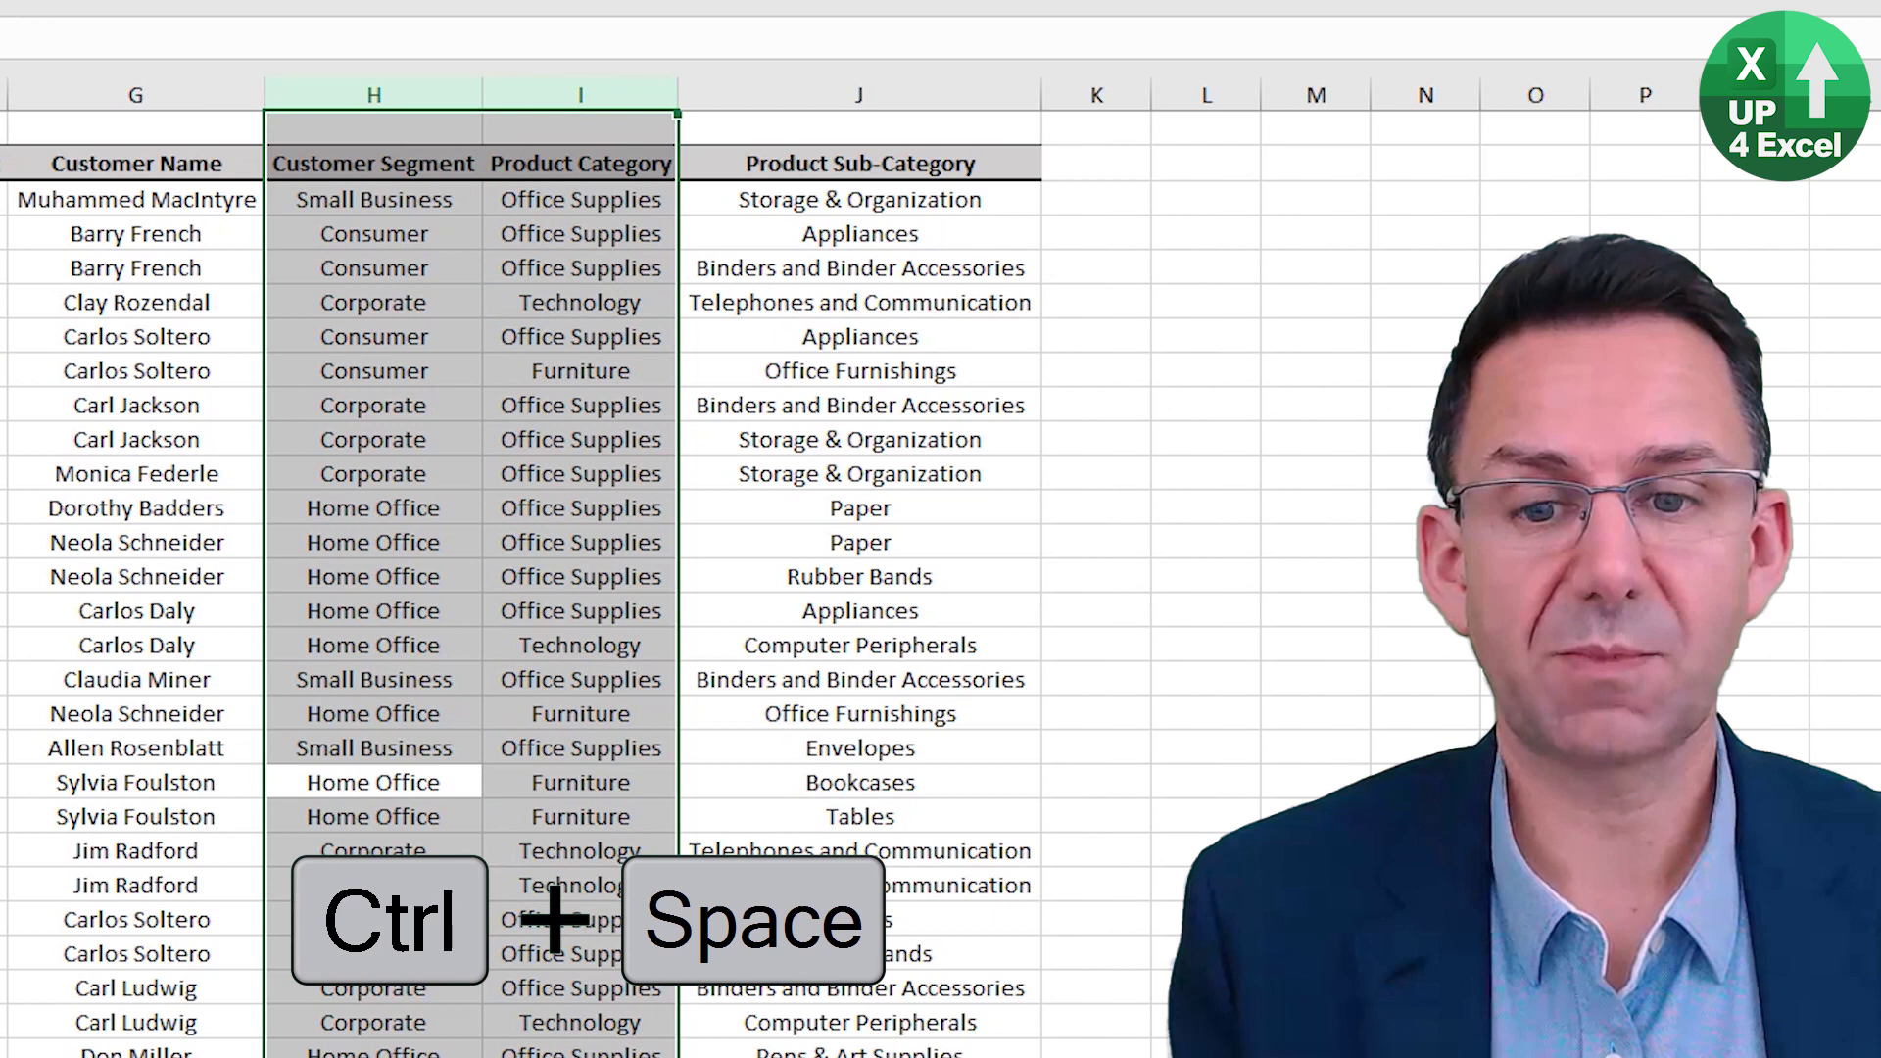
key(shift+alt+Right)
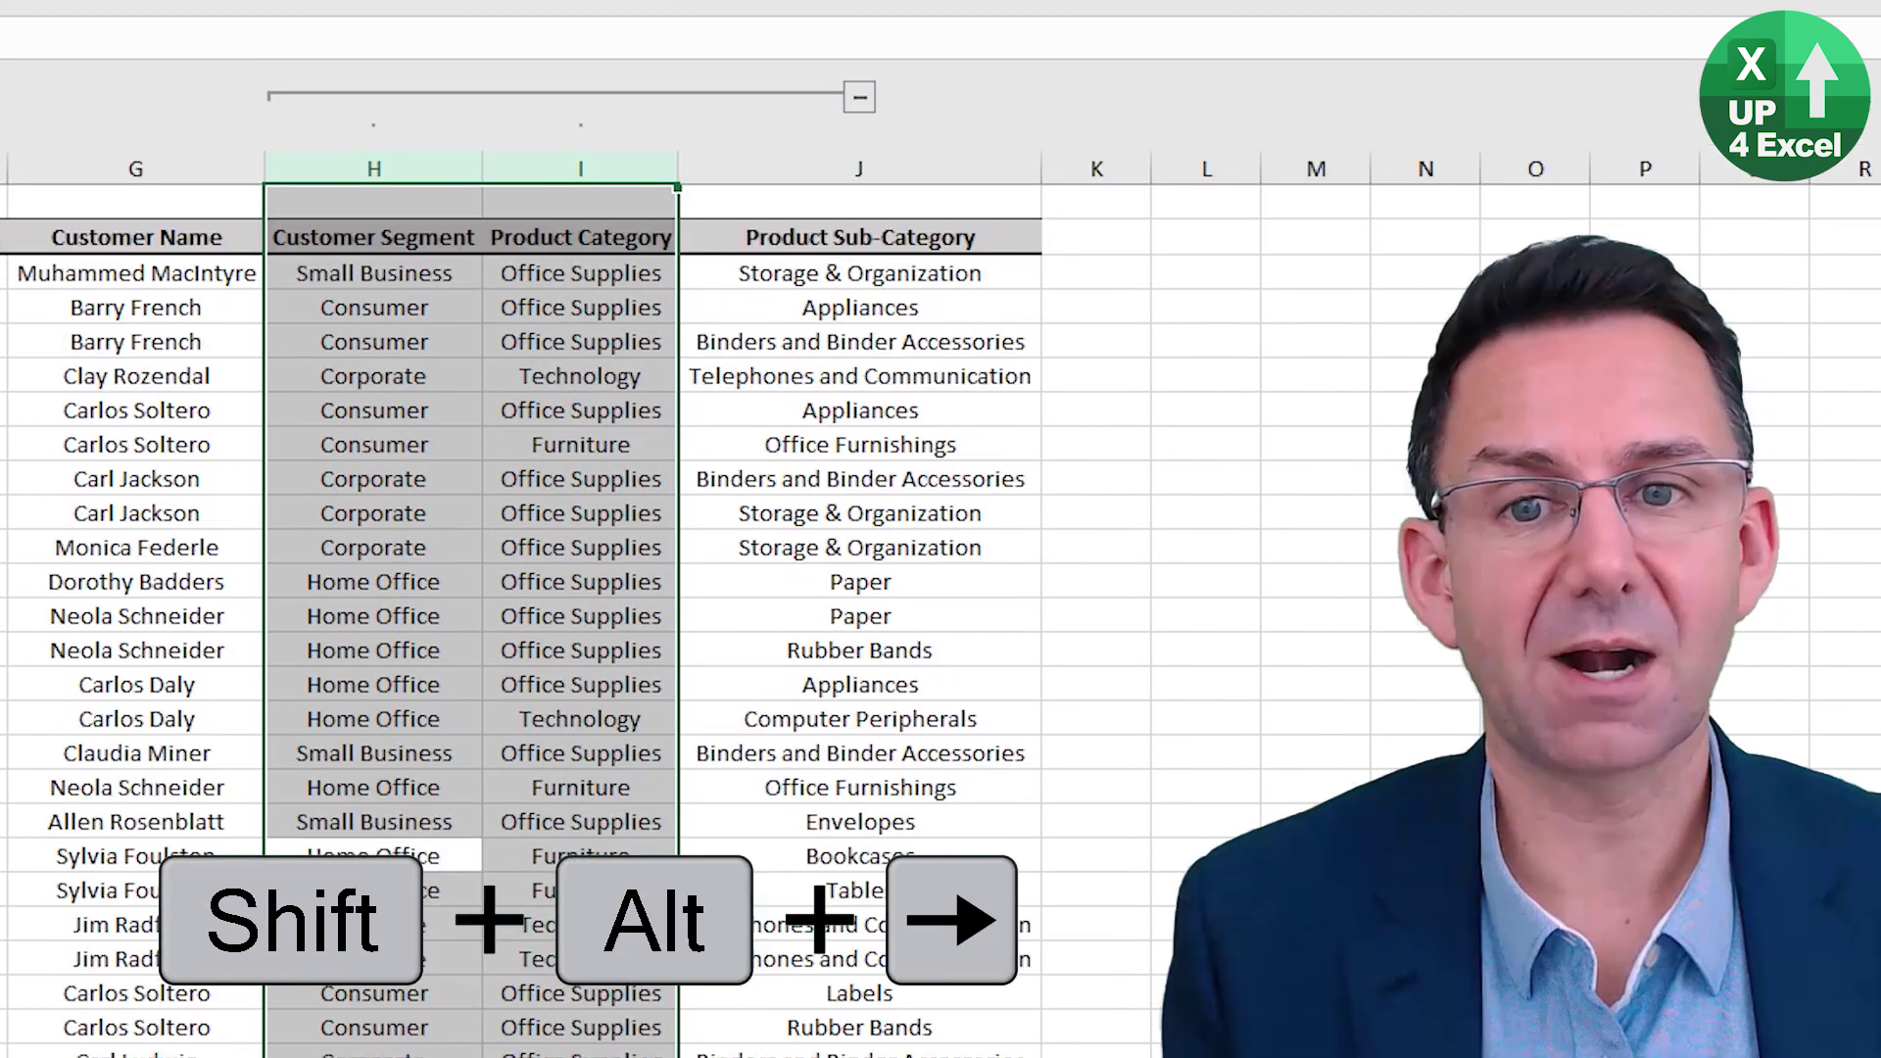